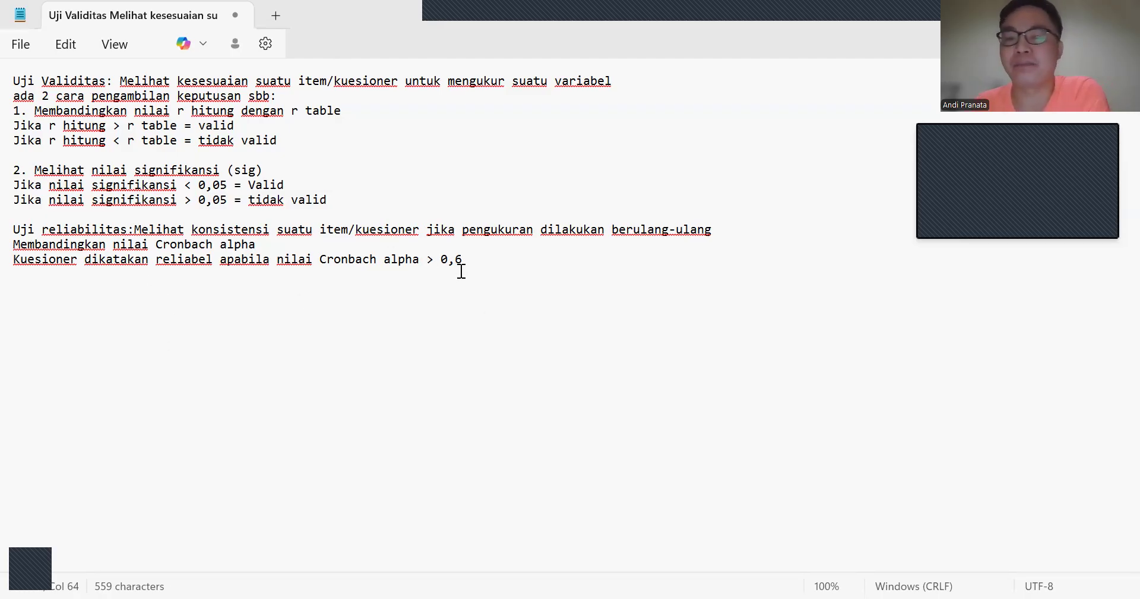
drag(468, 259, 440, 259)
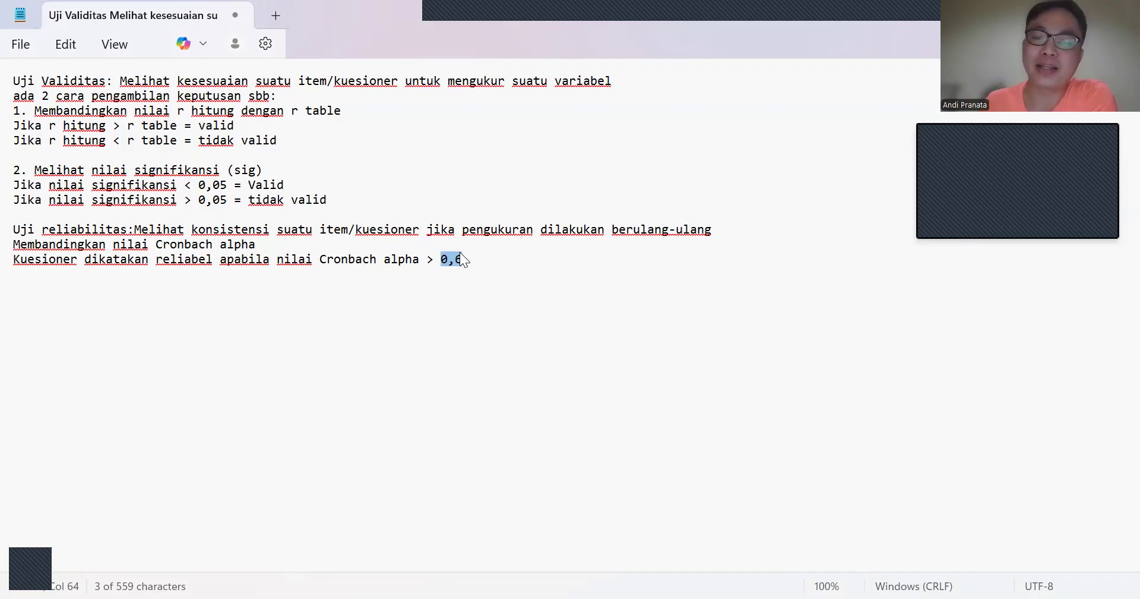
drag(466, 262, 445, 263)
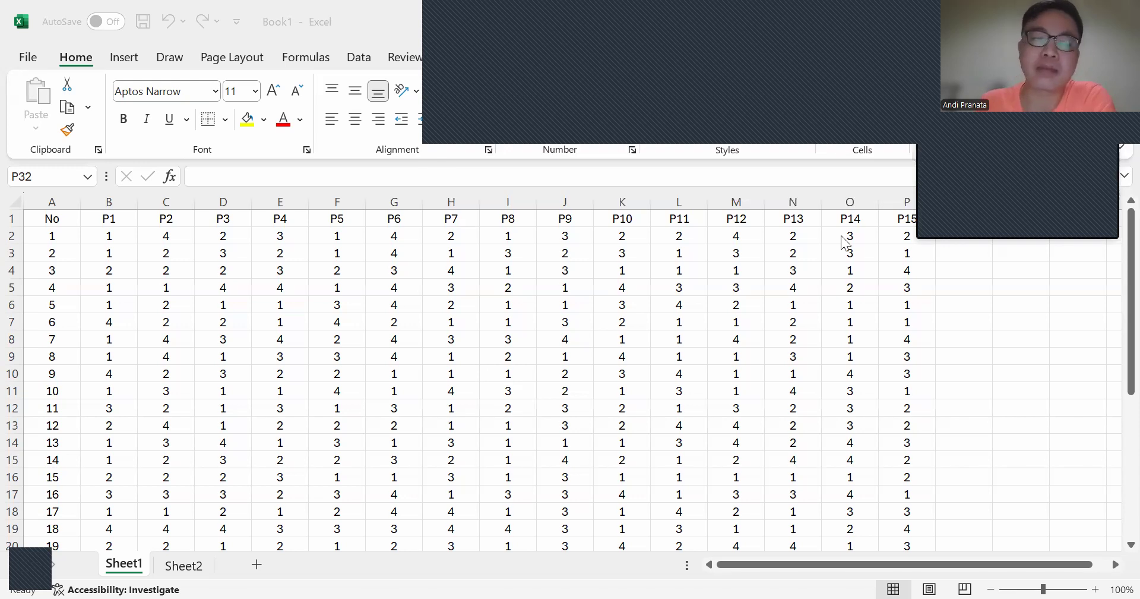
Step: Examine the questionnaire data in Excel's Sheet1, from the item headers P1 to P15 down through the respondent numbers
click(102, 220)
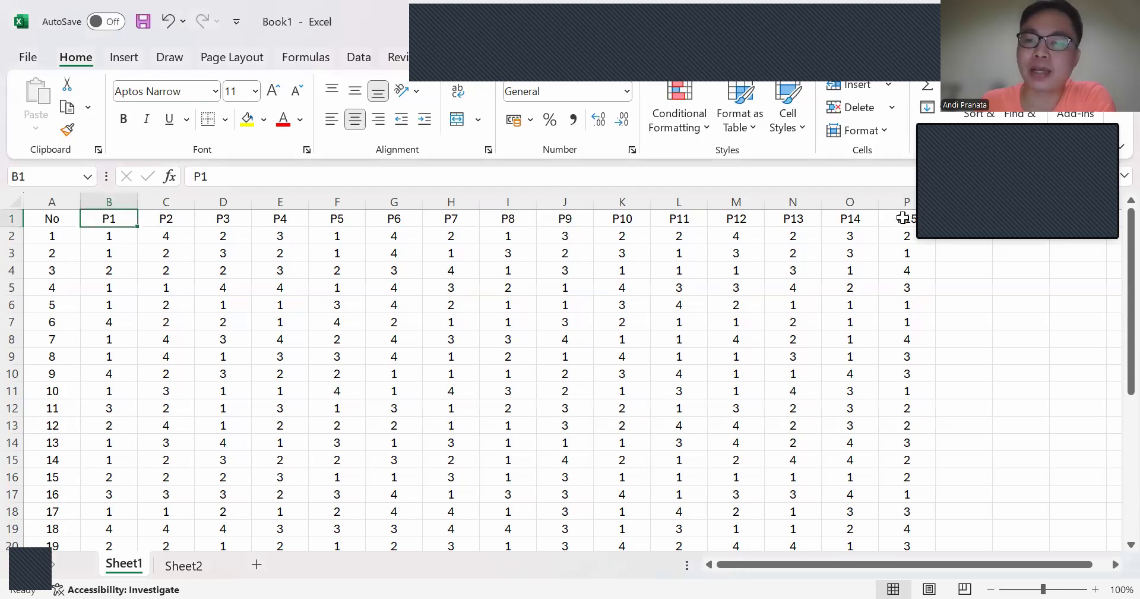
click(904, 218)
click(51, 235)
scroll(51, 235, down, 4)
scroll(51, 229, up, 4)
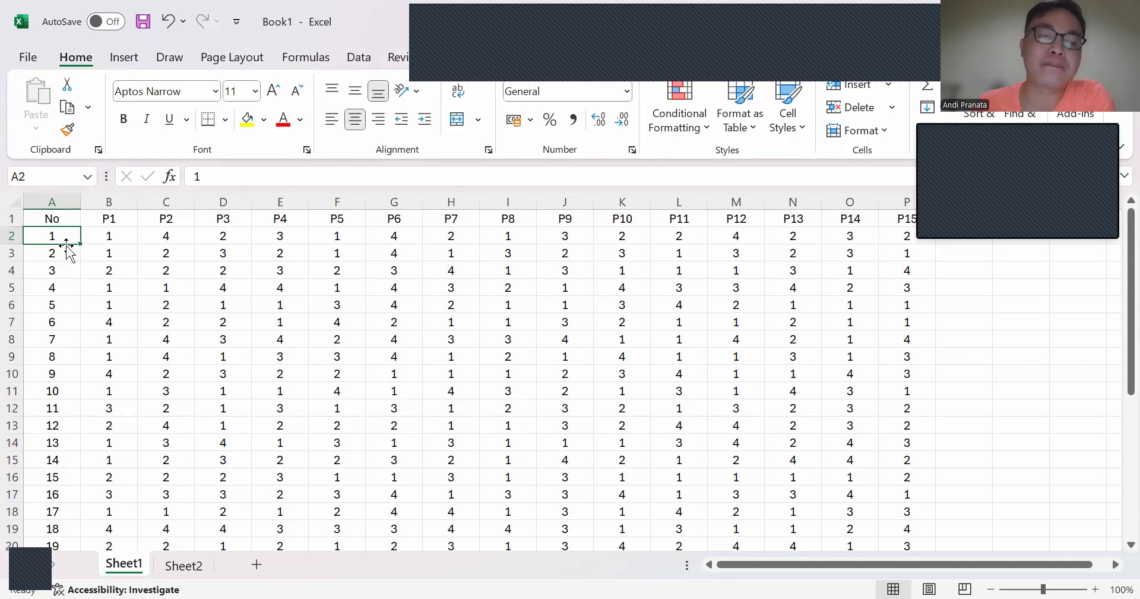
scroll(58, 255, down, 5)
click(52, 479)
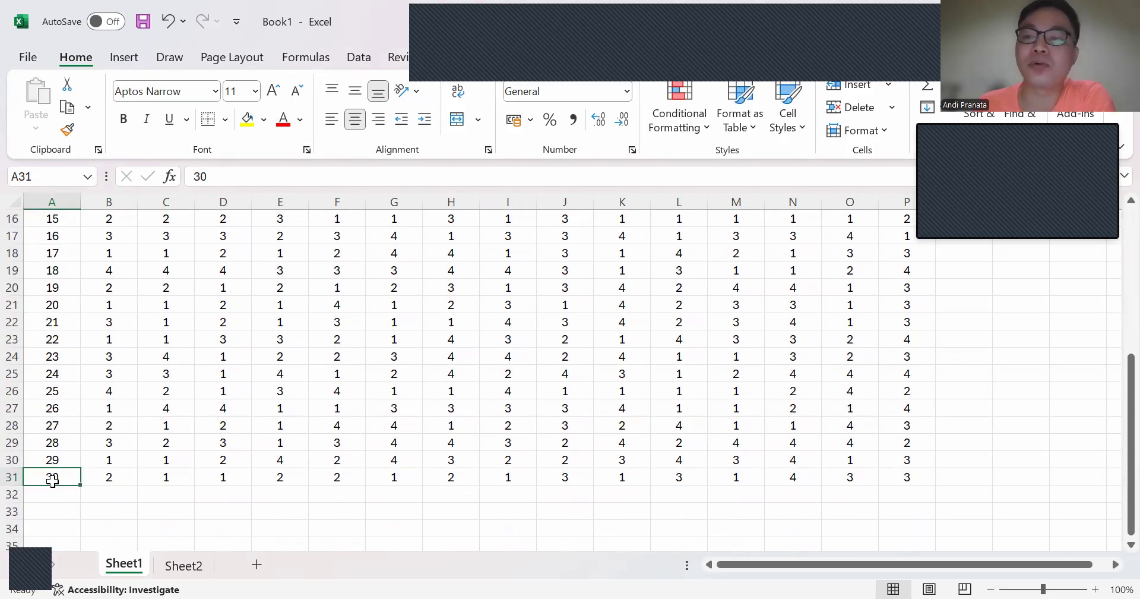
scroll(52, 479, up, 5)
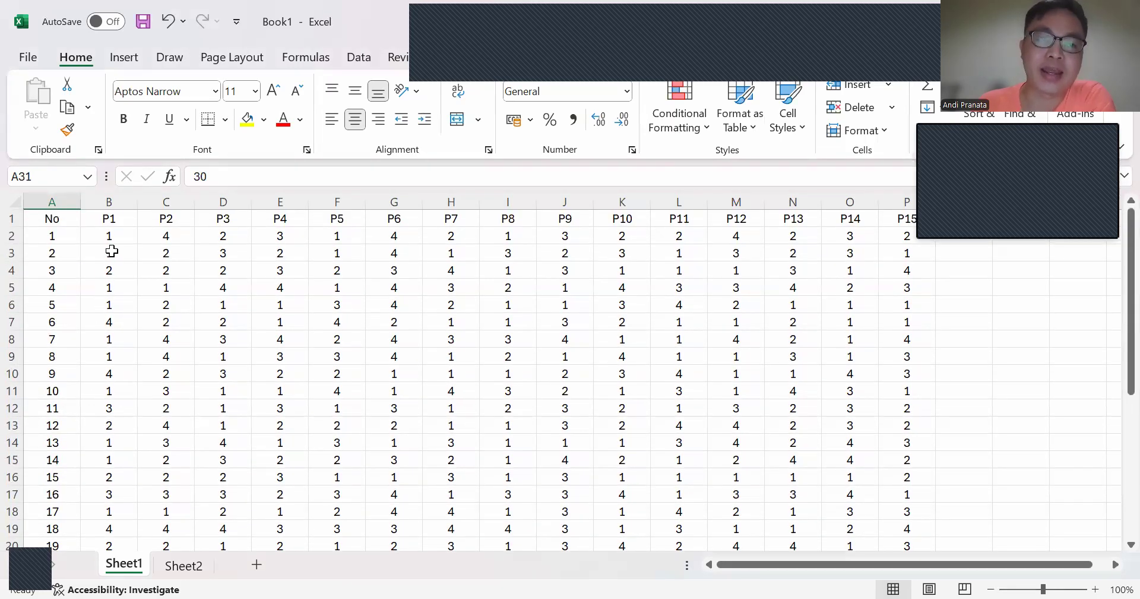
Step: Copy the P1 to P15 responses in B2:P31 and paste them into the empty SPSS data sheet from the first cell
drag(110, 240, 900, 548)
scroll(591, 401, up, 4)
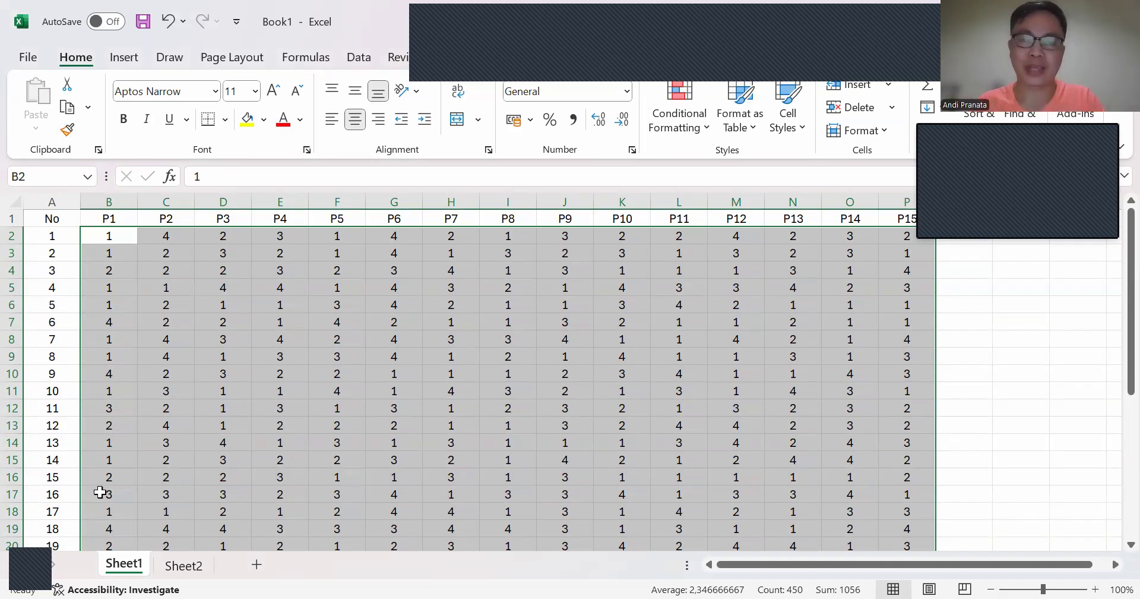
key(ctrl+c)
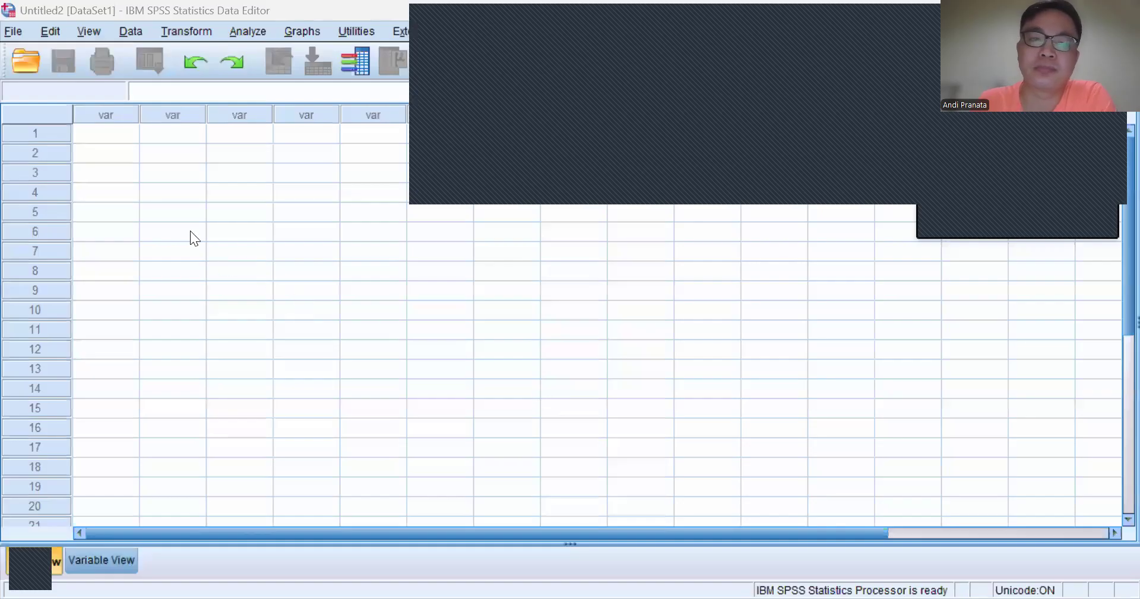
click(122, 134)
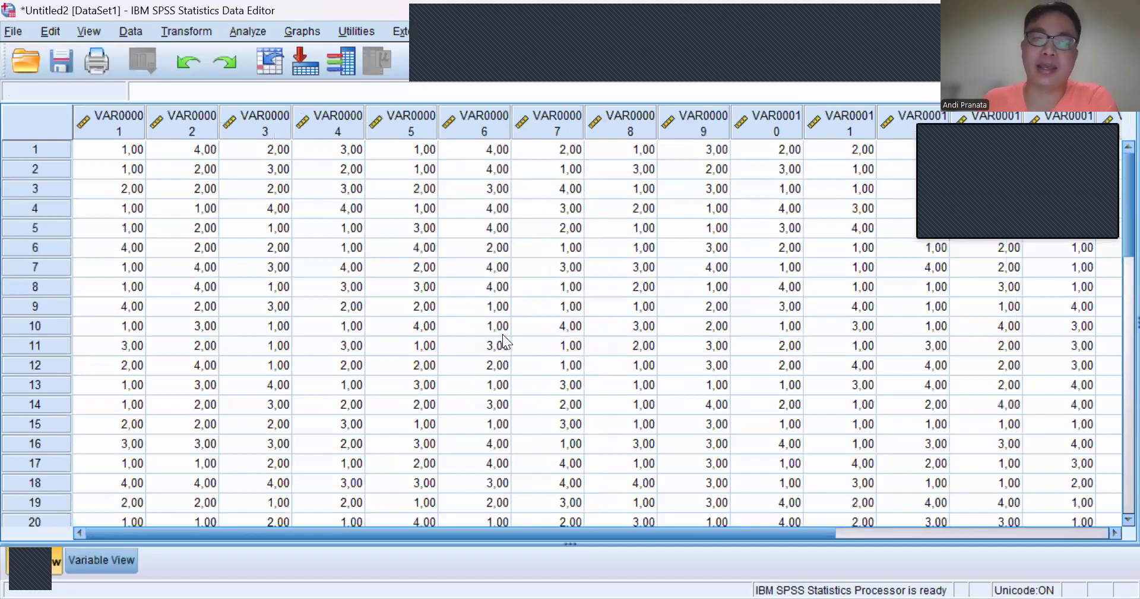
Step: Inspect the pasted columns and their variable definitions in Variable View
click(114, 116)
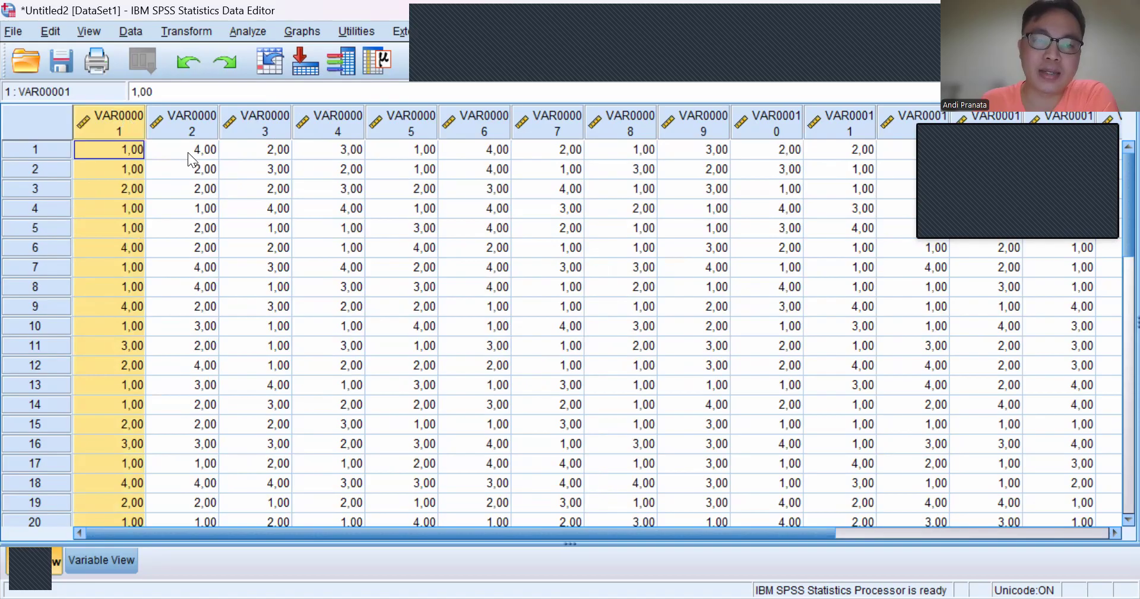
click(205, 153)
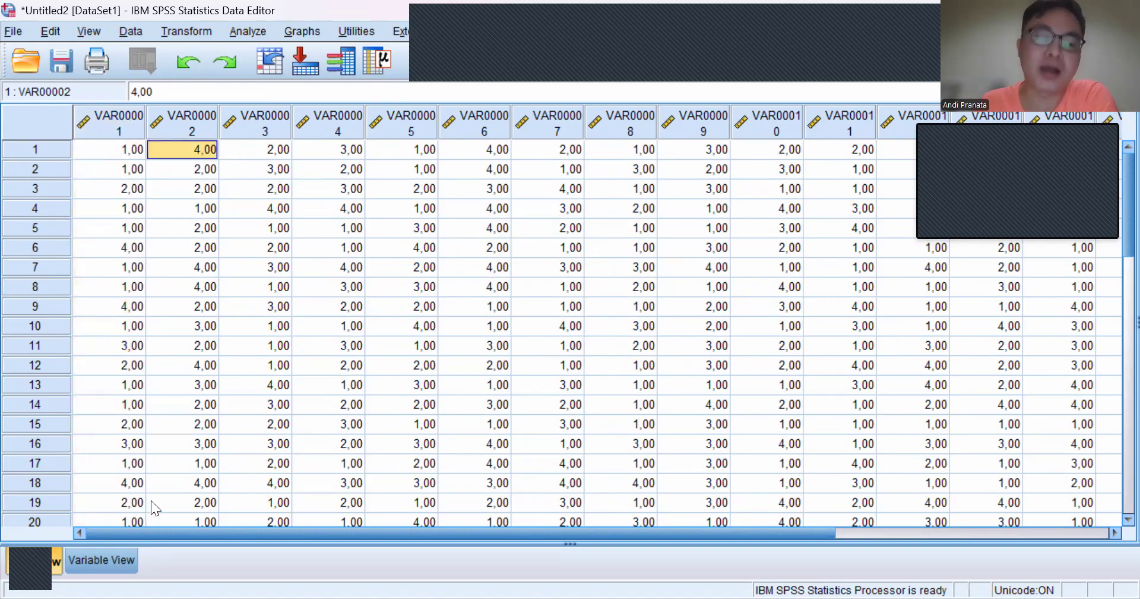
click(95, 561)
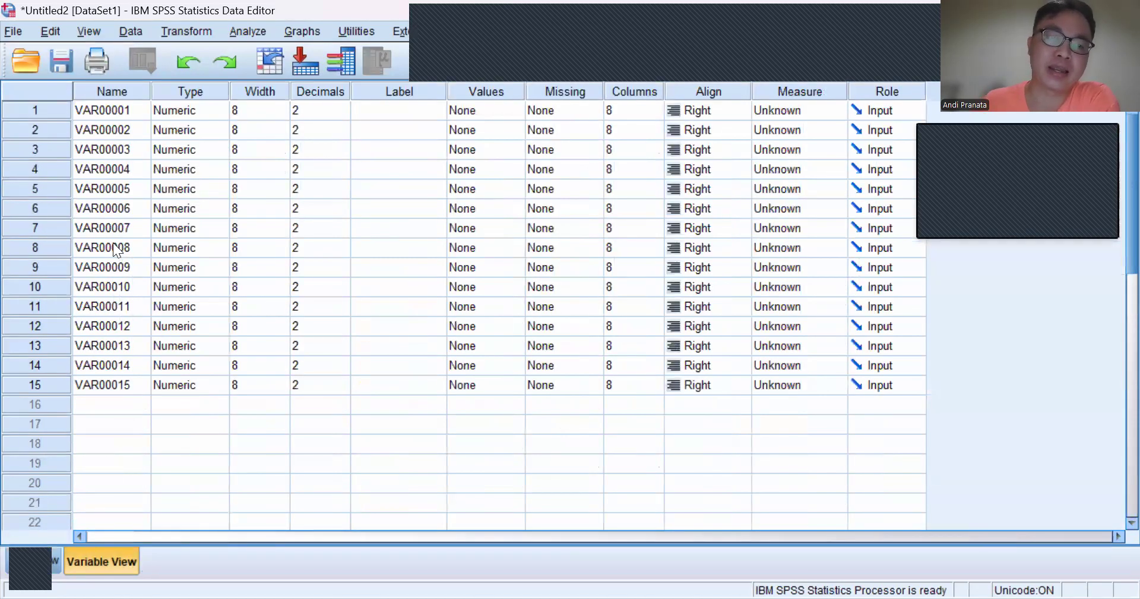
click(117, 90)
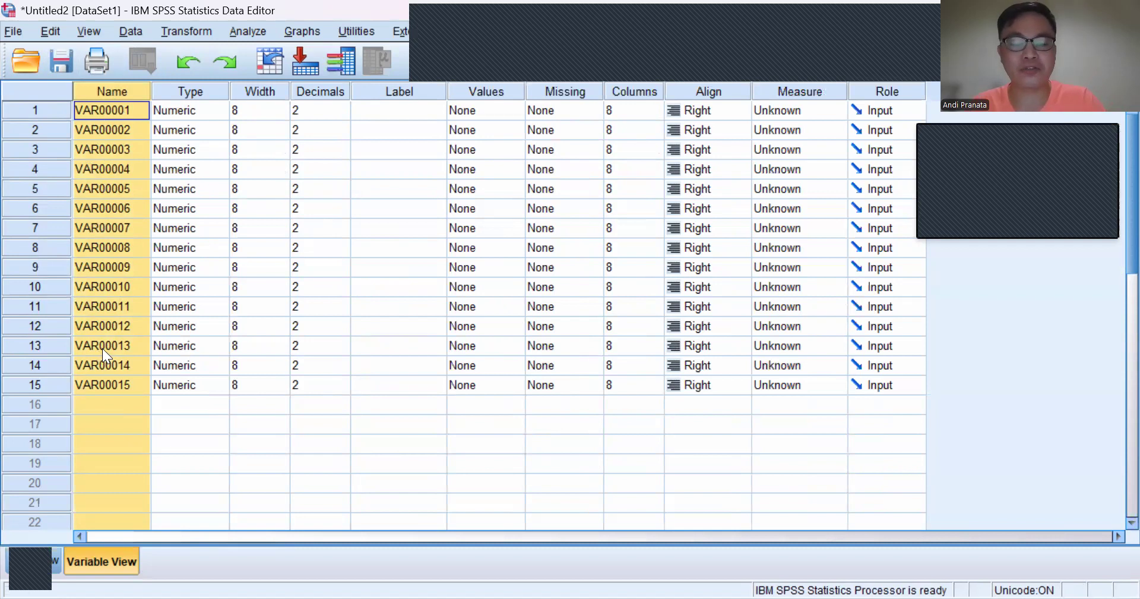
key(ctrl+f)
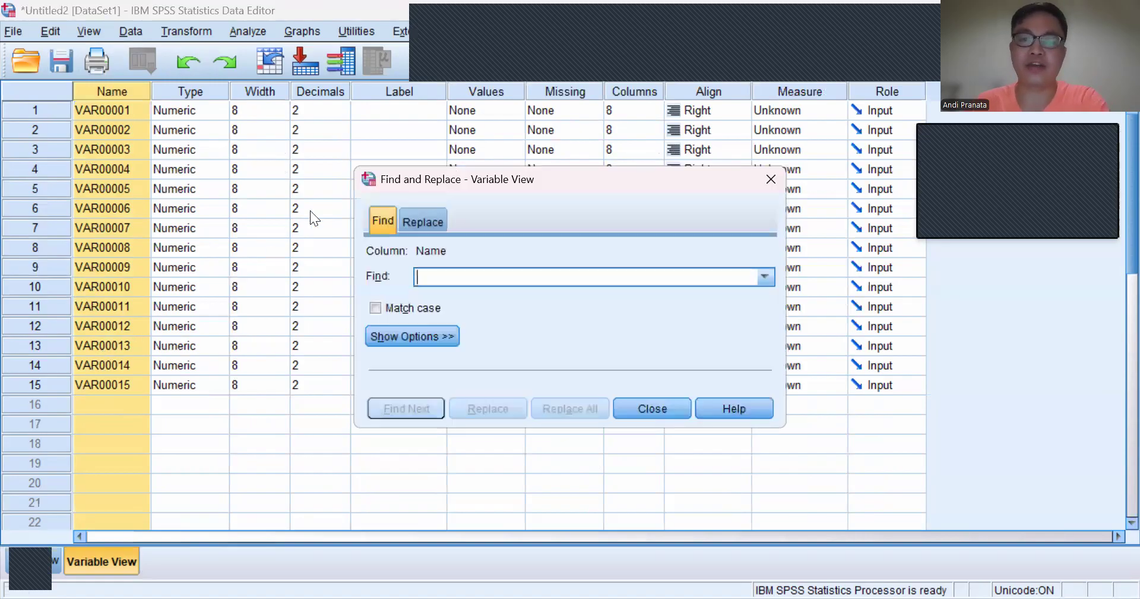
click(422, 220)
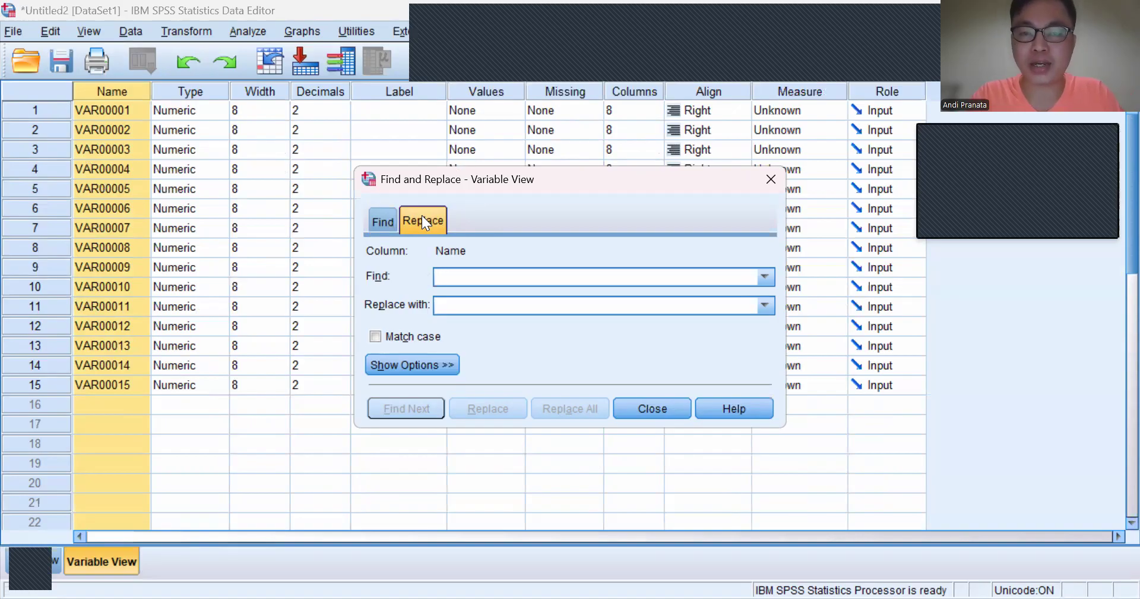
text(P)
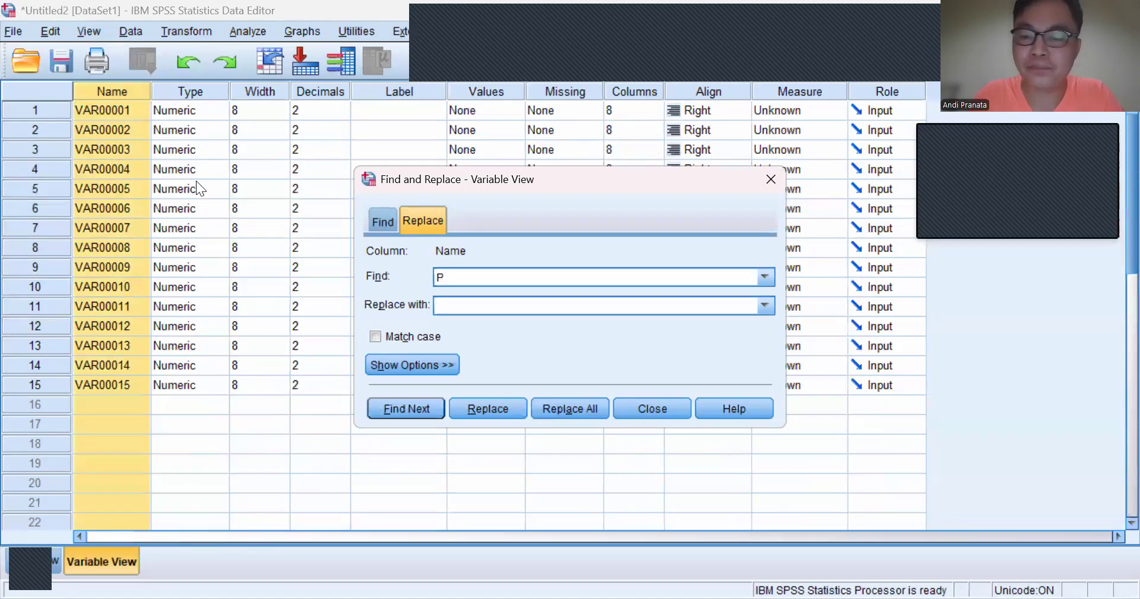
text(0000)
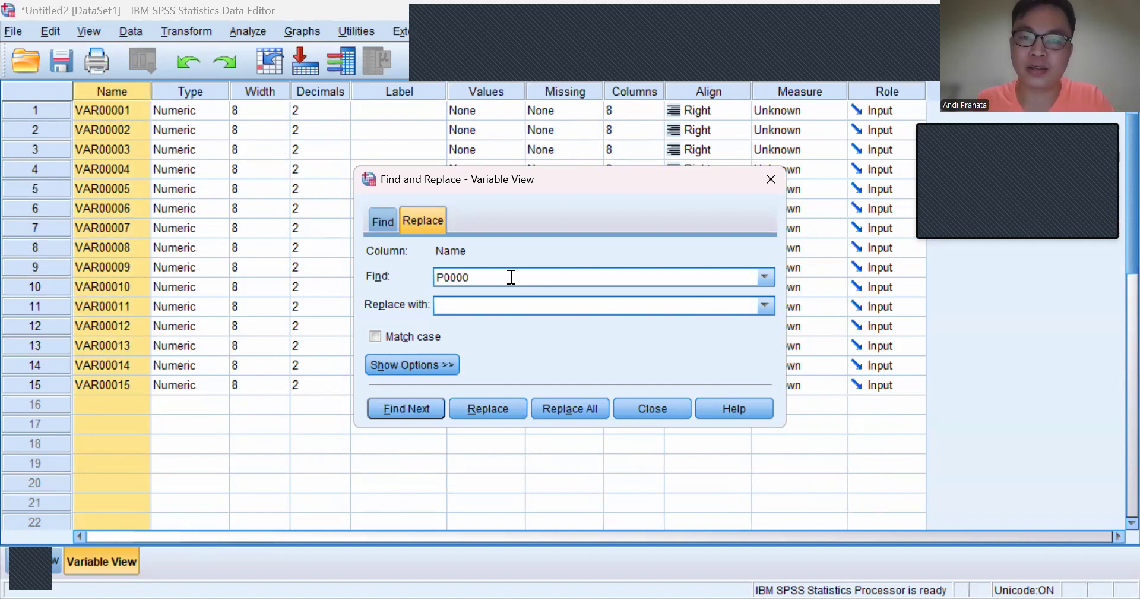
click(765, 302)
click(765, 301)
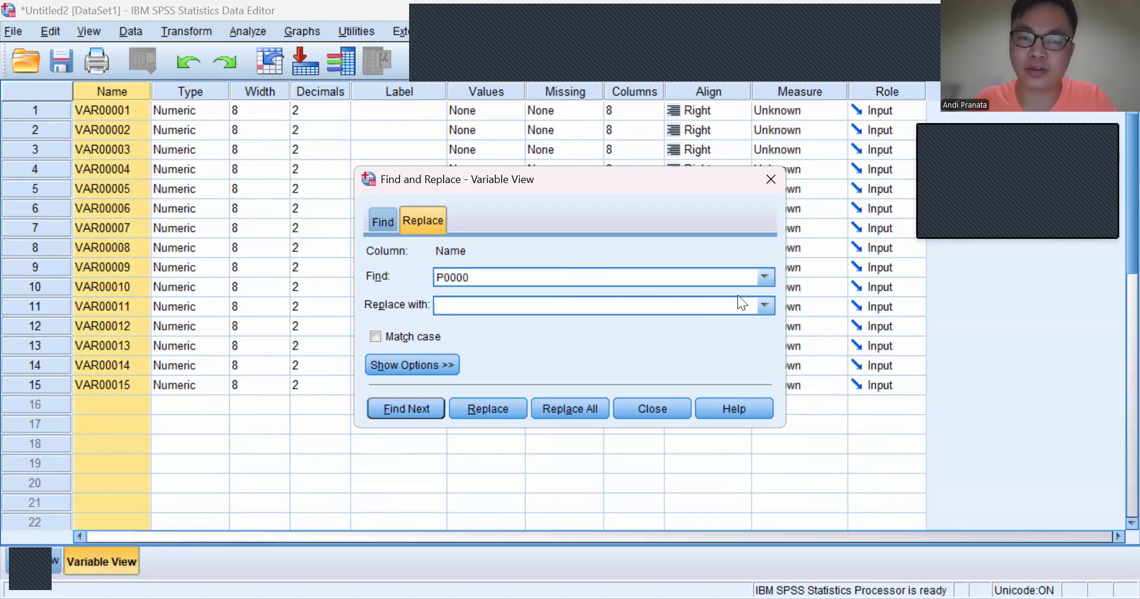
click(583, 276)
key(BackSpace)
key(BackSpace)
key(BackSpace)
key(BackSpace)
key(BackSpace)
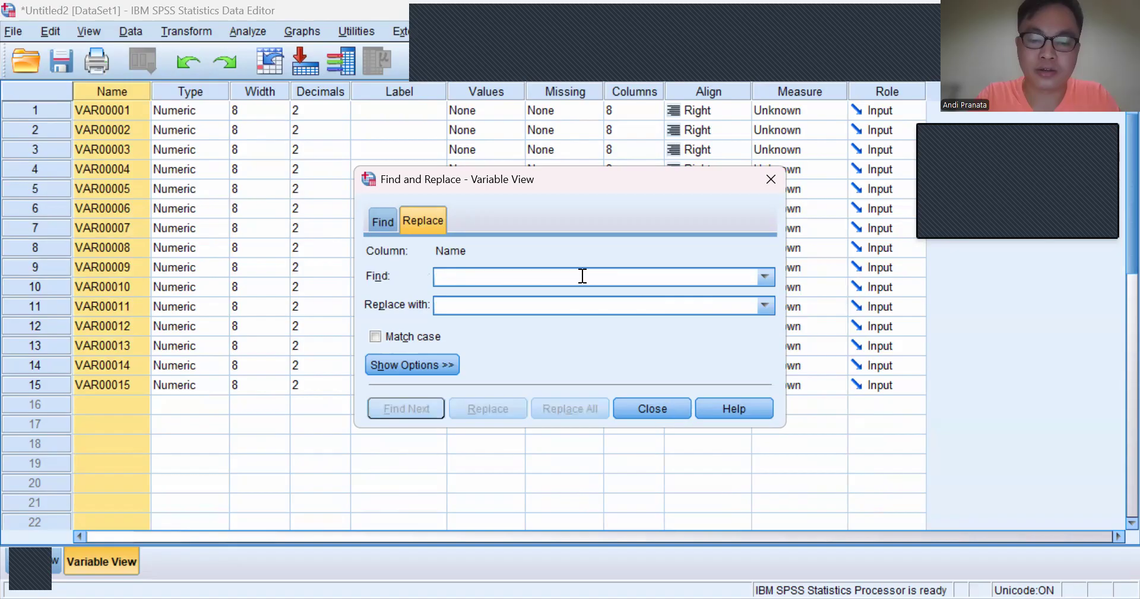
text(VAR0000)
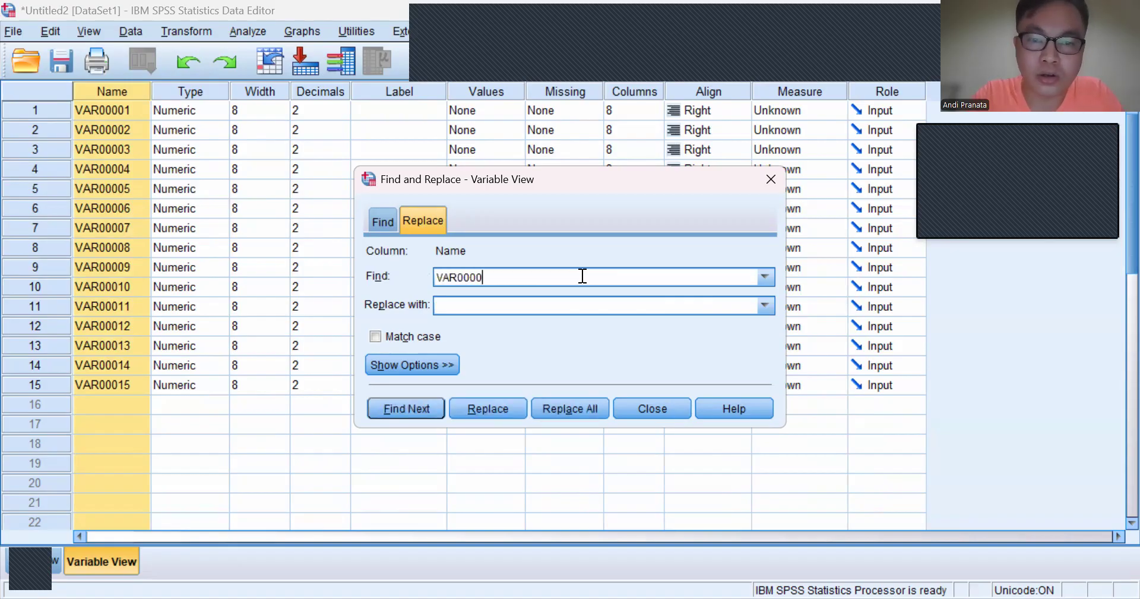
text(1)
click(553, 307)
text(P0000)
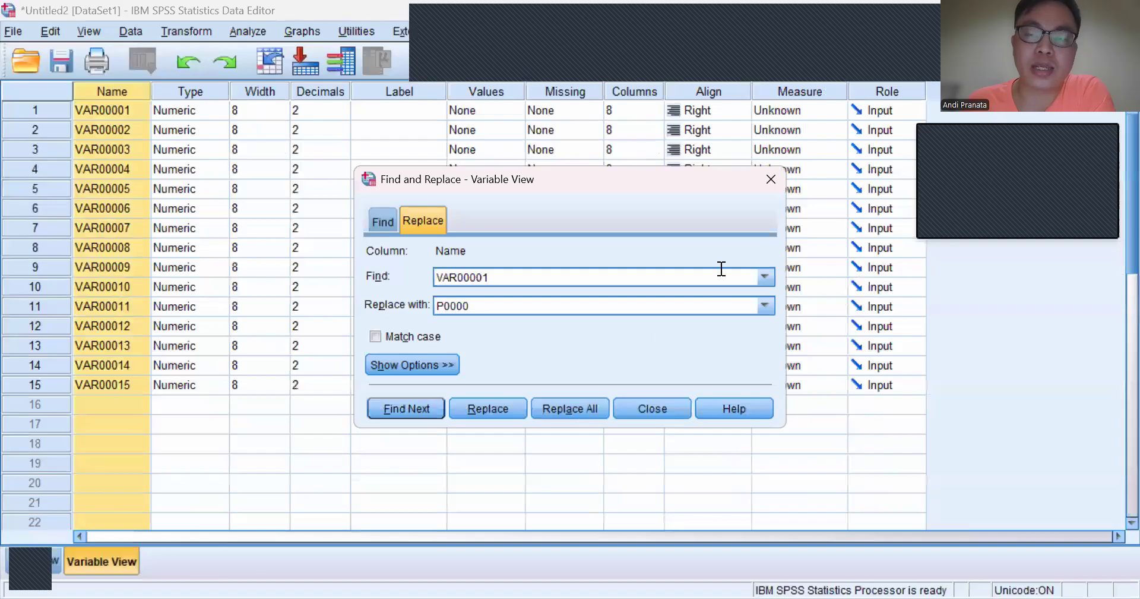
click(651, 413)
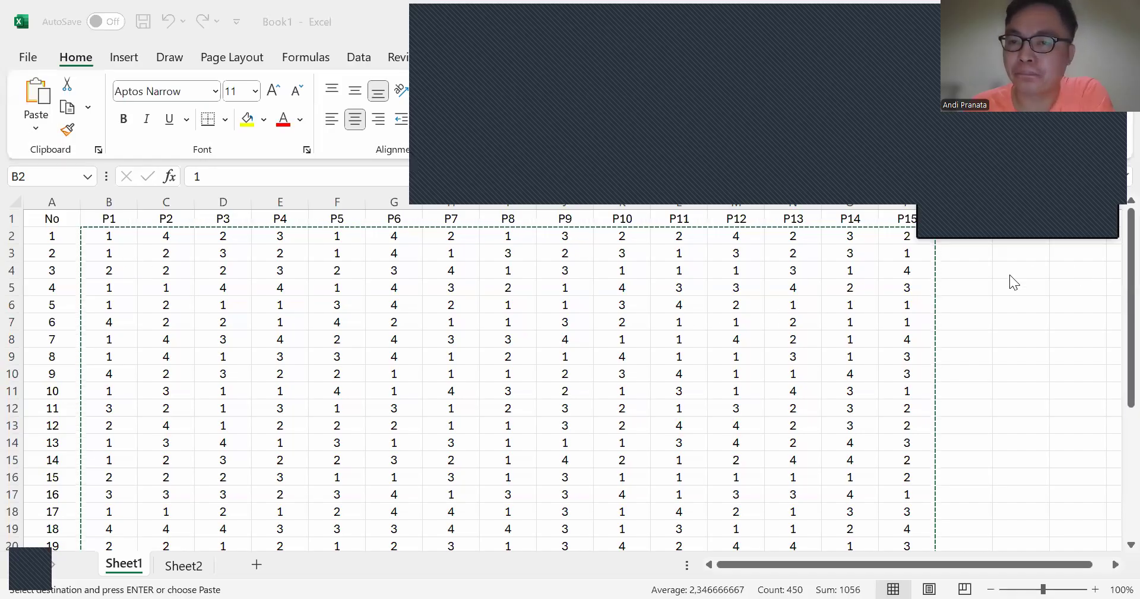
Step: Switch back to the Excel workbook and add the header Total in cell Q1 beside P15
click(992, 115)
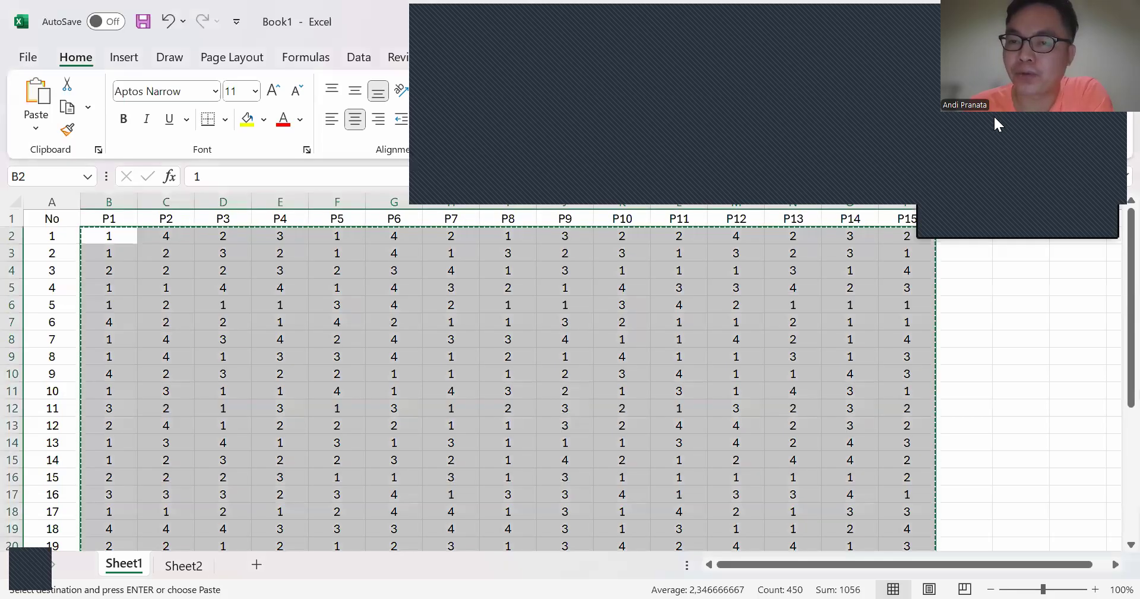
click(963, 220)
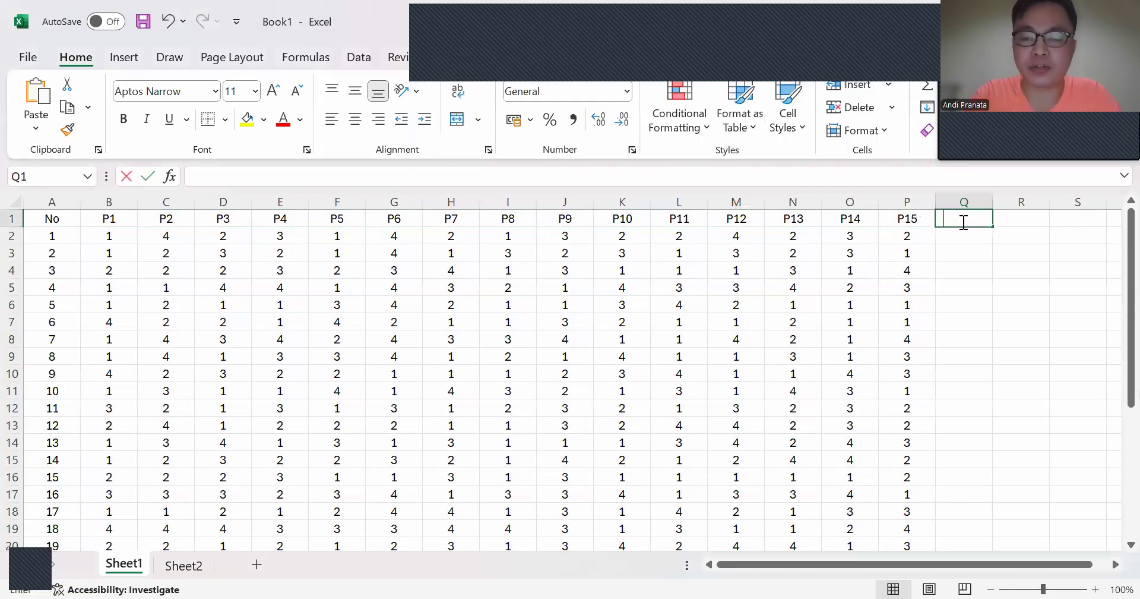
text(Total)
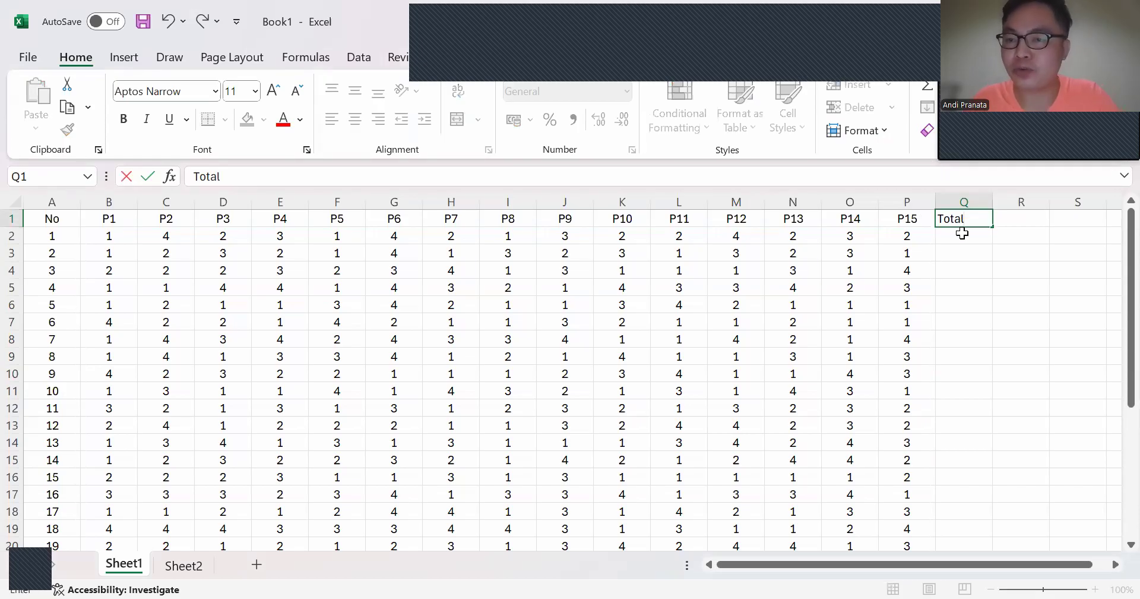
Step: Enter a SUM formula in Q2 that adds the first respondent's P1 to P15 scores, B2:P2
click(962, 233)
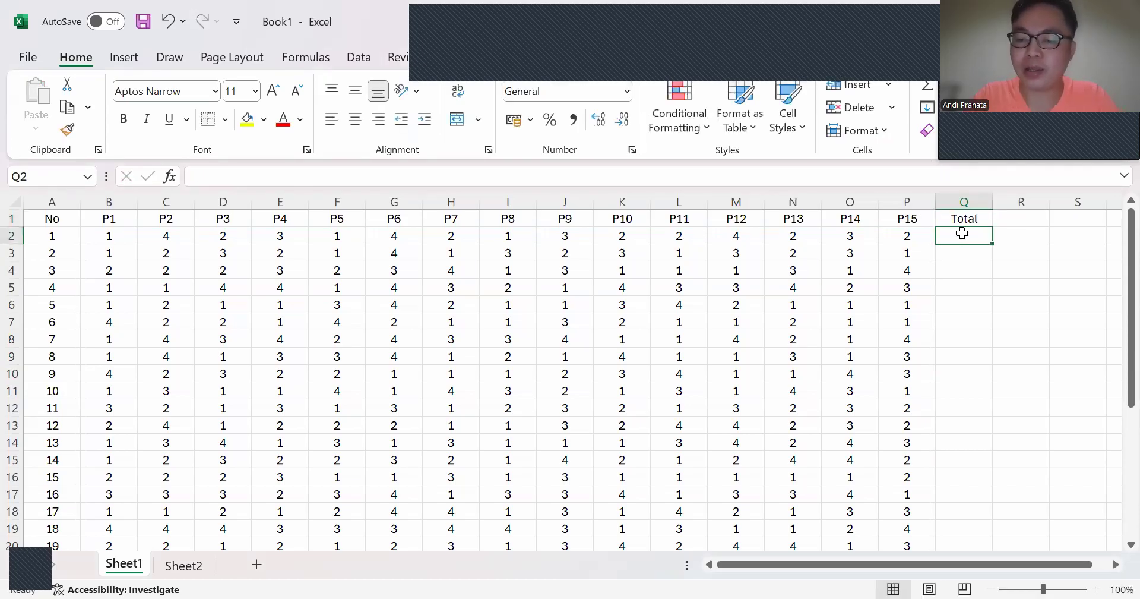
text(=)
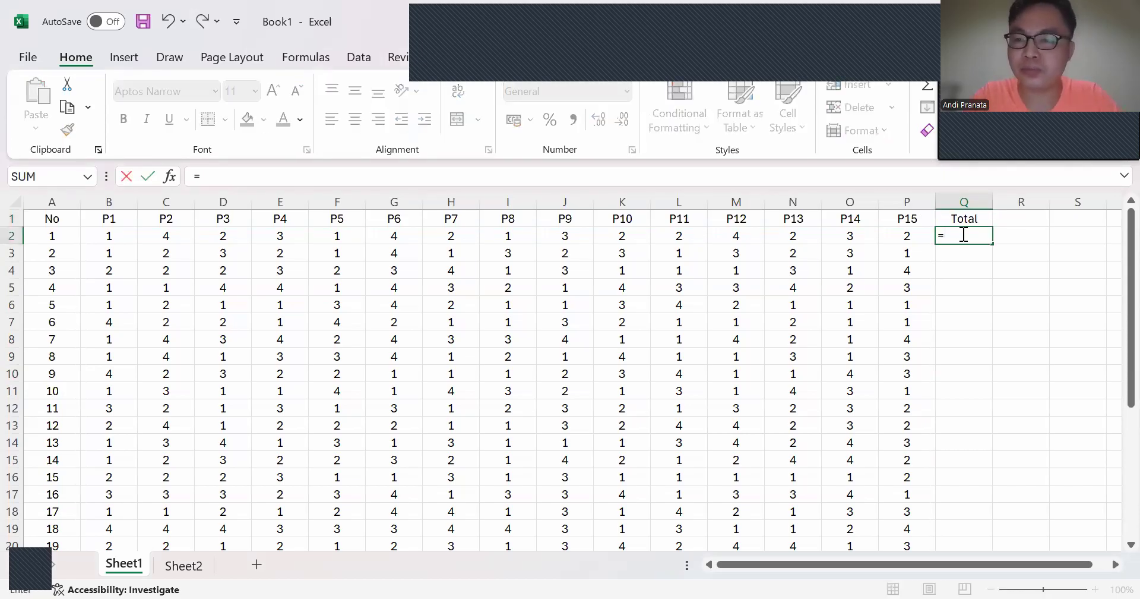
text(sum()
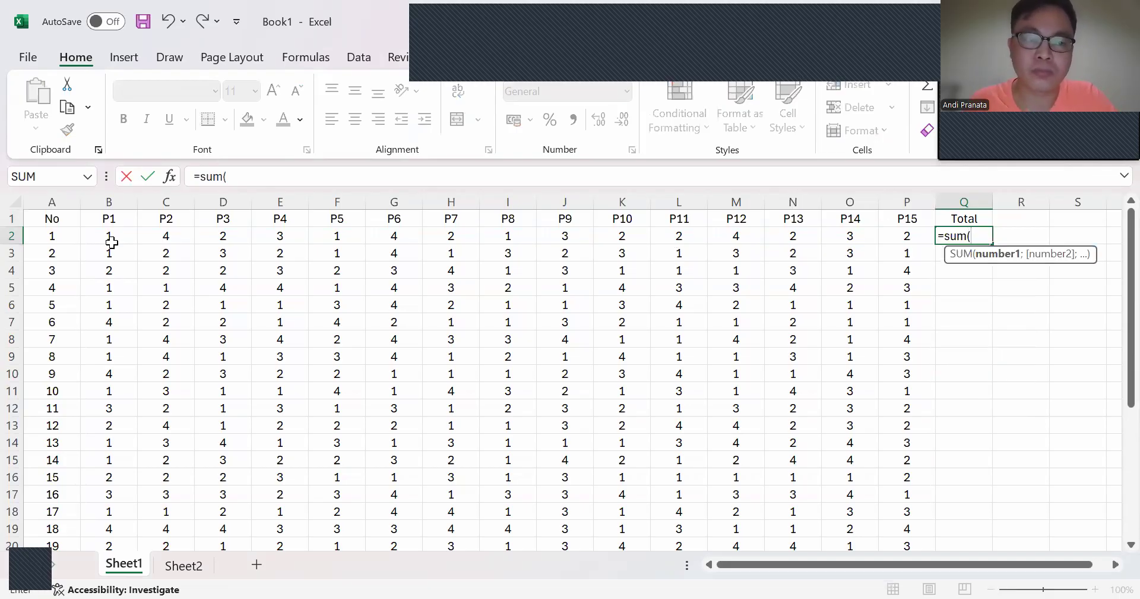
click(115, 233)
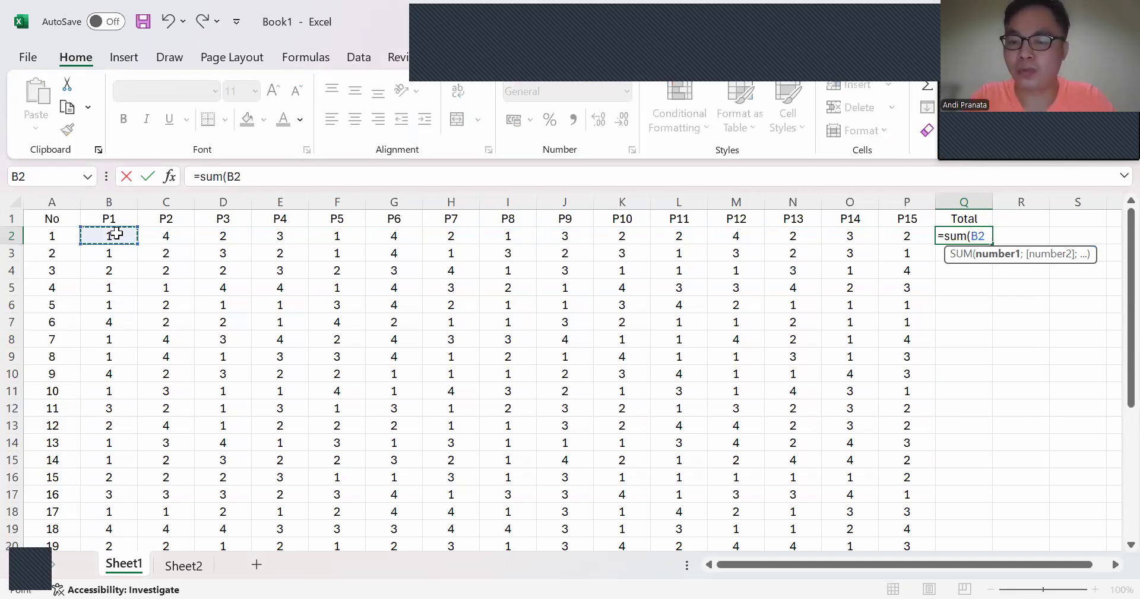
key(ctrl+shift+Right)
text())
key(Return)
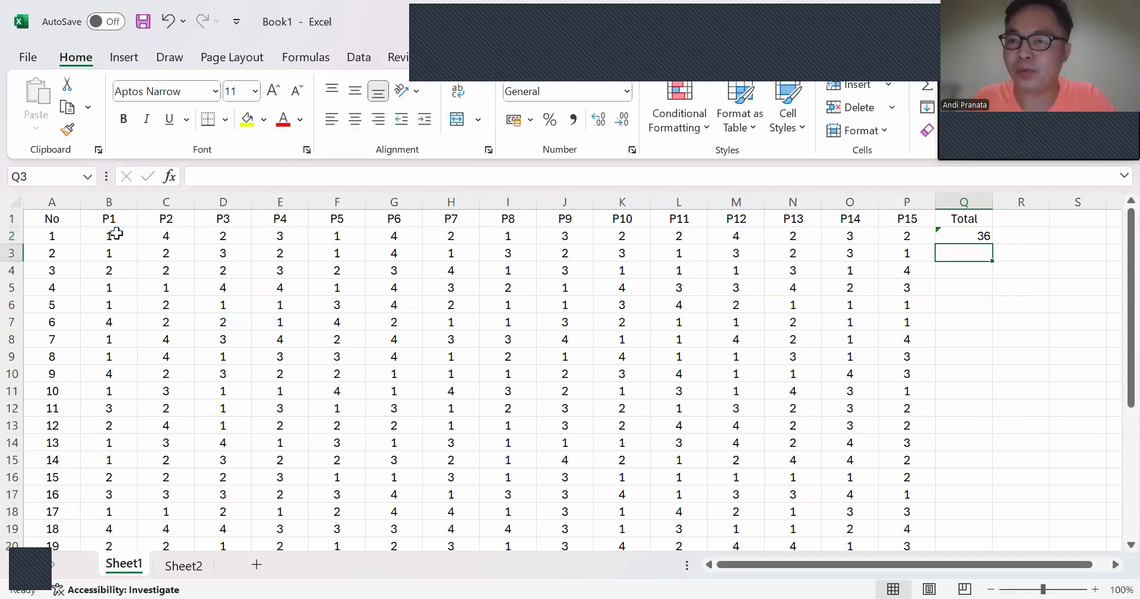
Step: Fill the Total formula from Q2 down to Q31 for all respondents
click(963, 236)
drag(992, 244, 1004, 512)
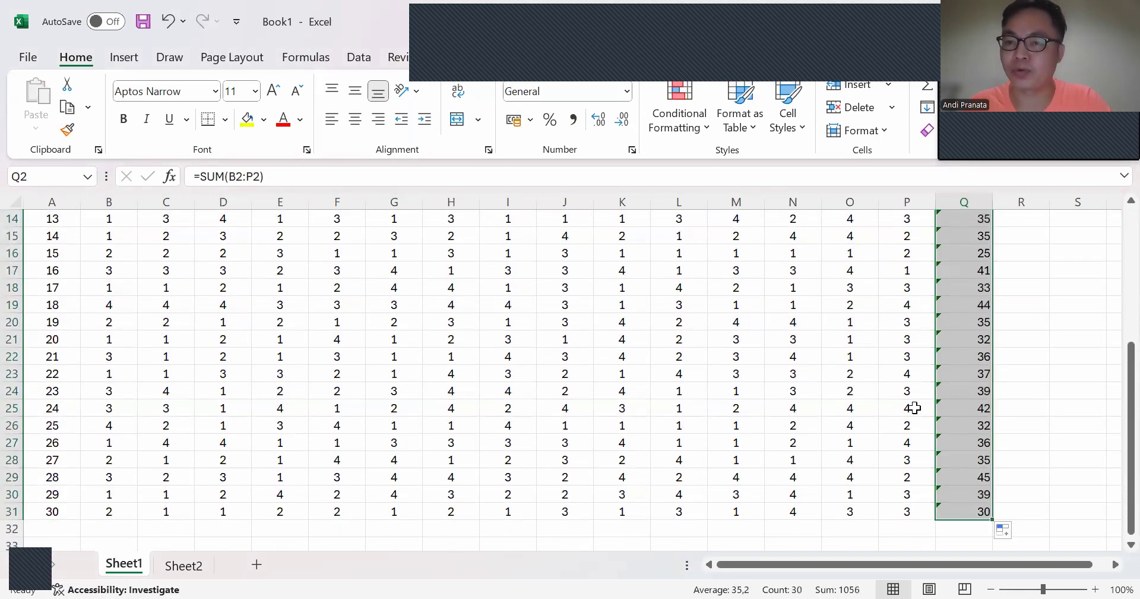
scroll(909, 404, up, 5)
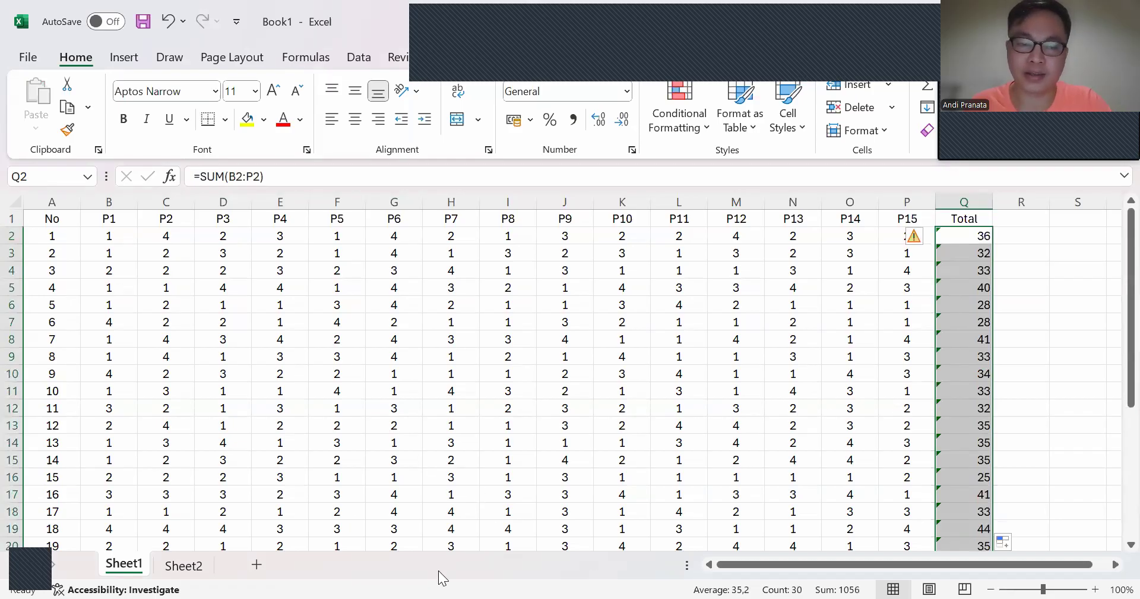
Step: Copy the responses with their totals in B2:Q31 and paste them over the SPSS data from the first cell
drag(109, 235, 994, 573)
drag(999, 458, 866, 390)
key(ctrl+c)
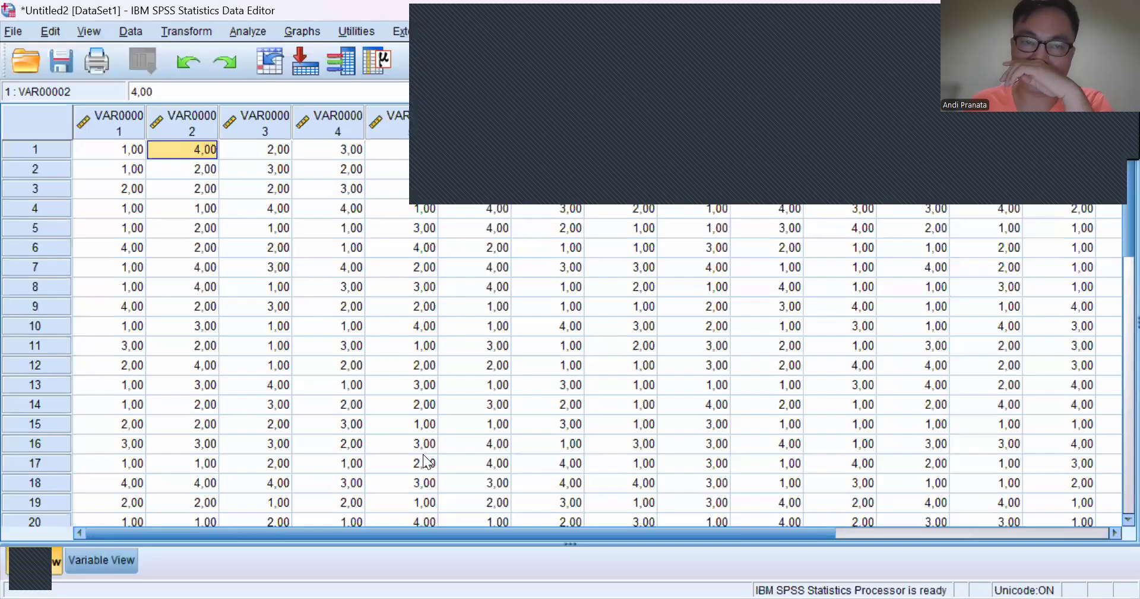
click(104, 151)
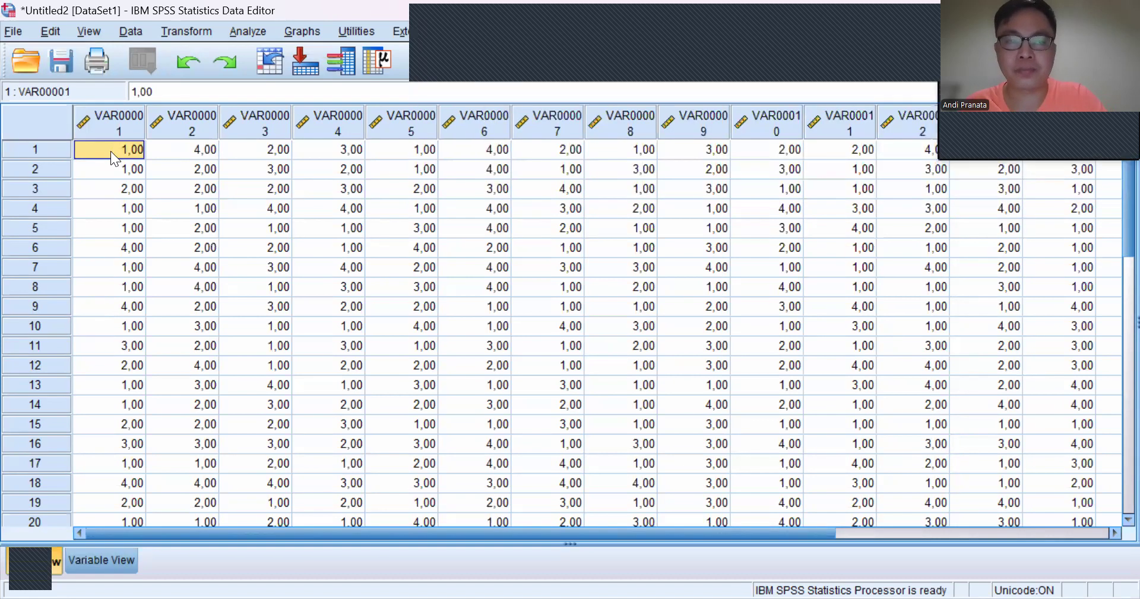
click(110, 151)
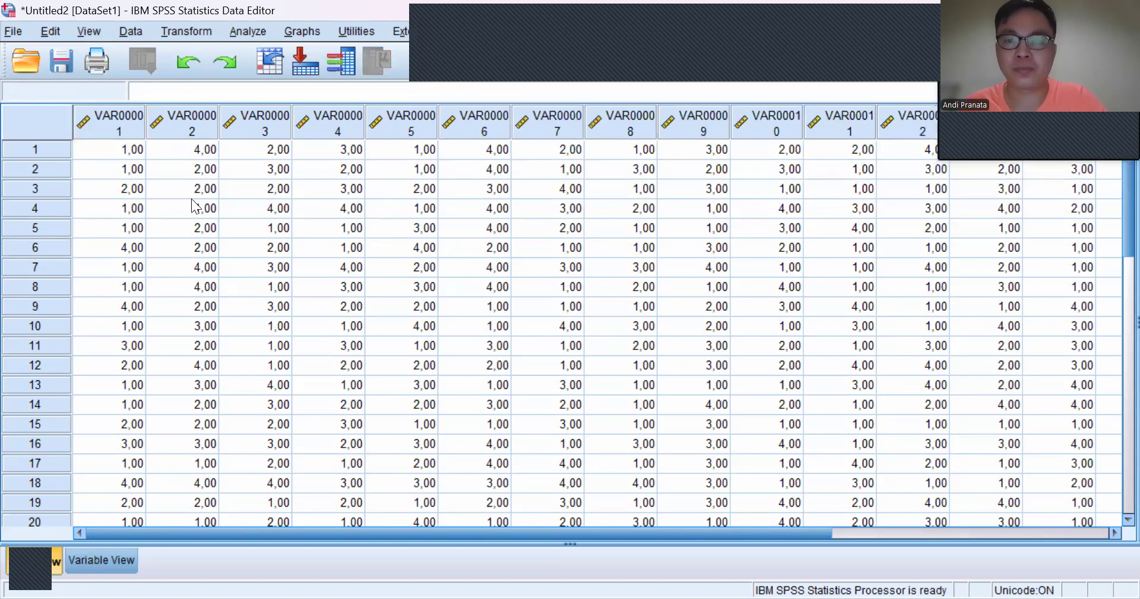
Step: Show the variable definitions and select the whole Name column
click(119, 564)
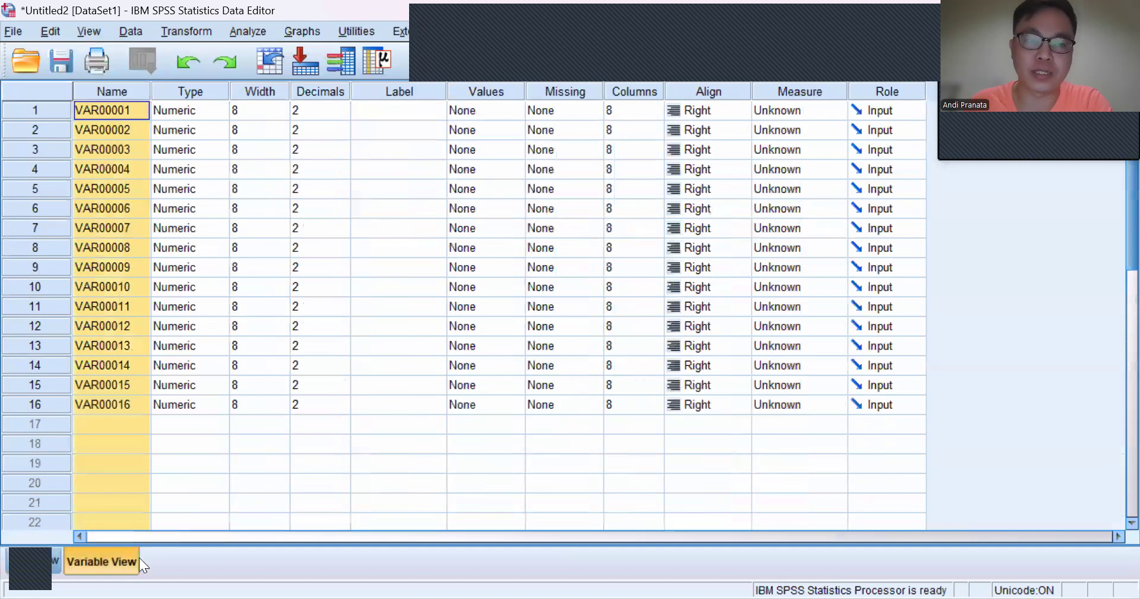
click(116, 406)
click(115, 92)
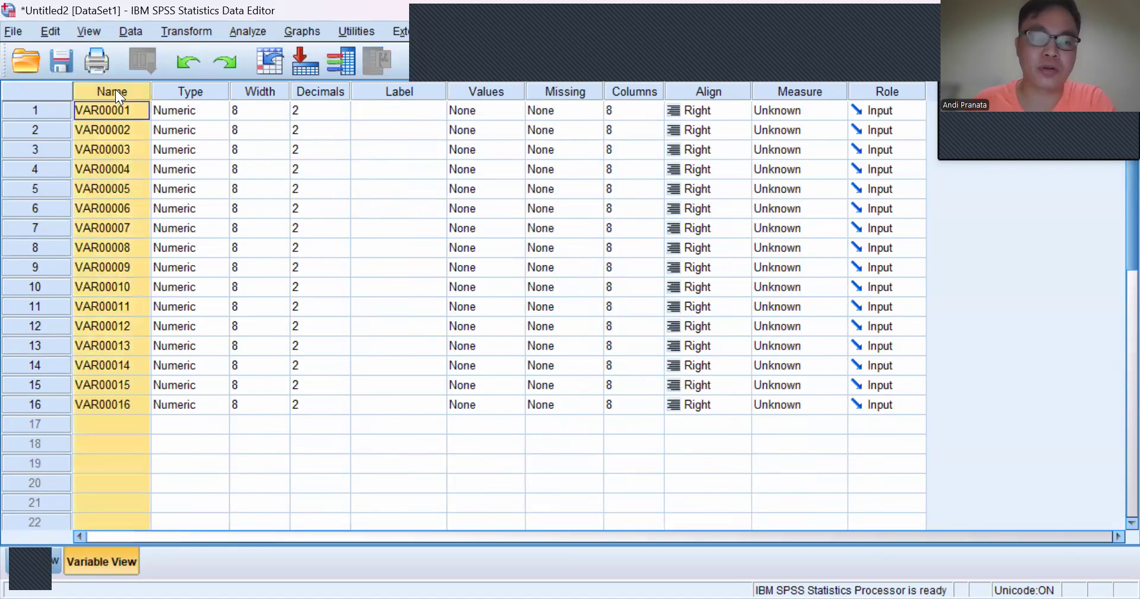
Step: Replace all occurrences of VAR00001 with P0000 in the Name column
key(ctrl+f)
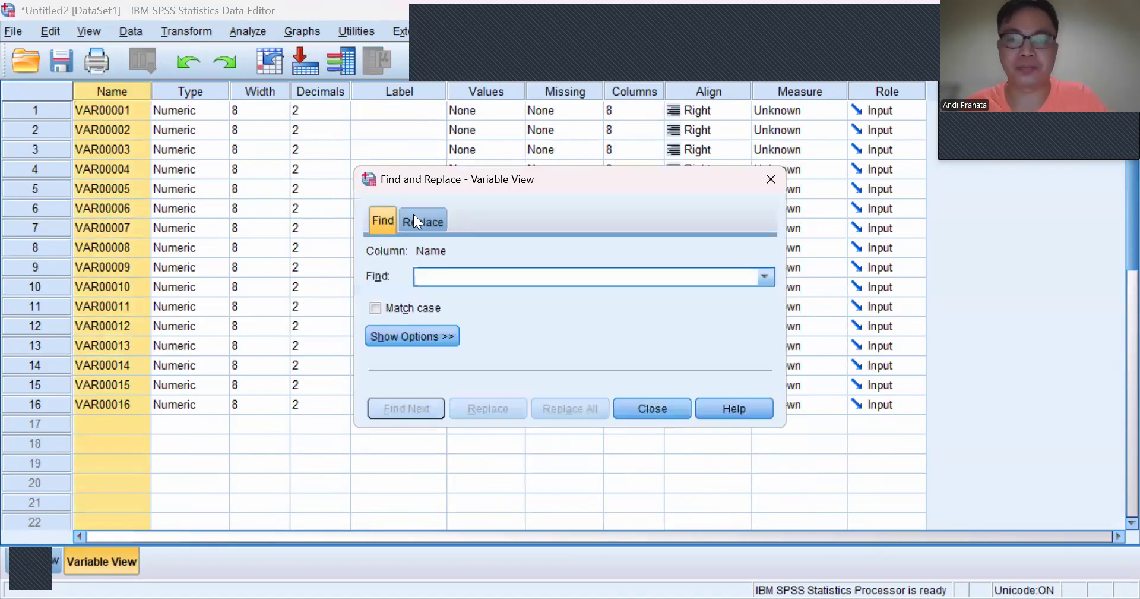
click(423, 220)
click(521, 276)
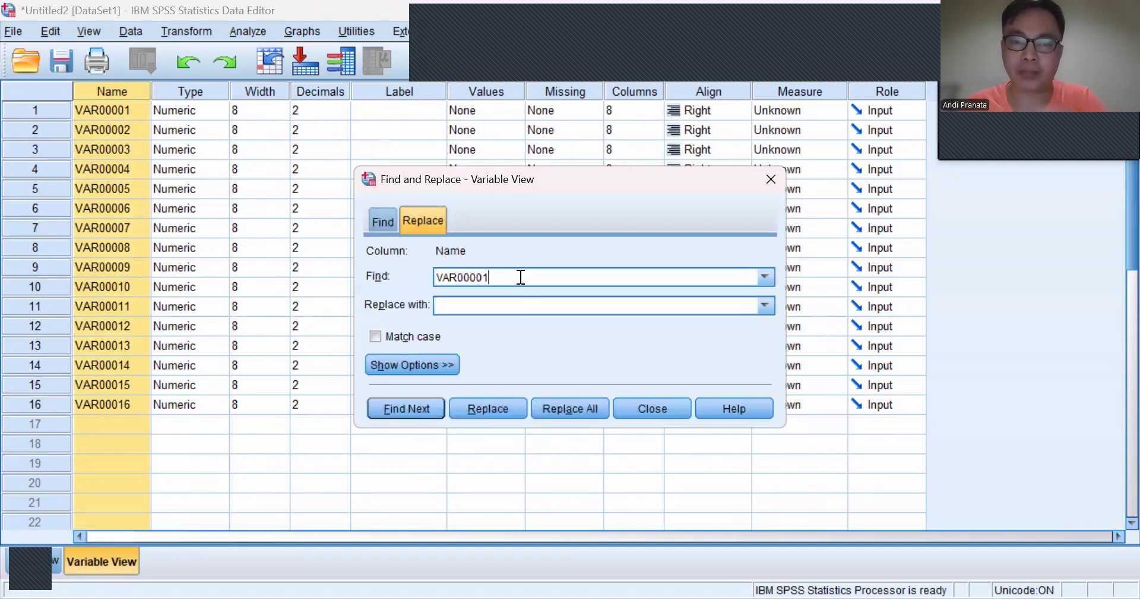
text(p)
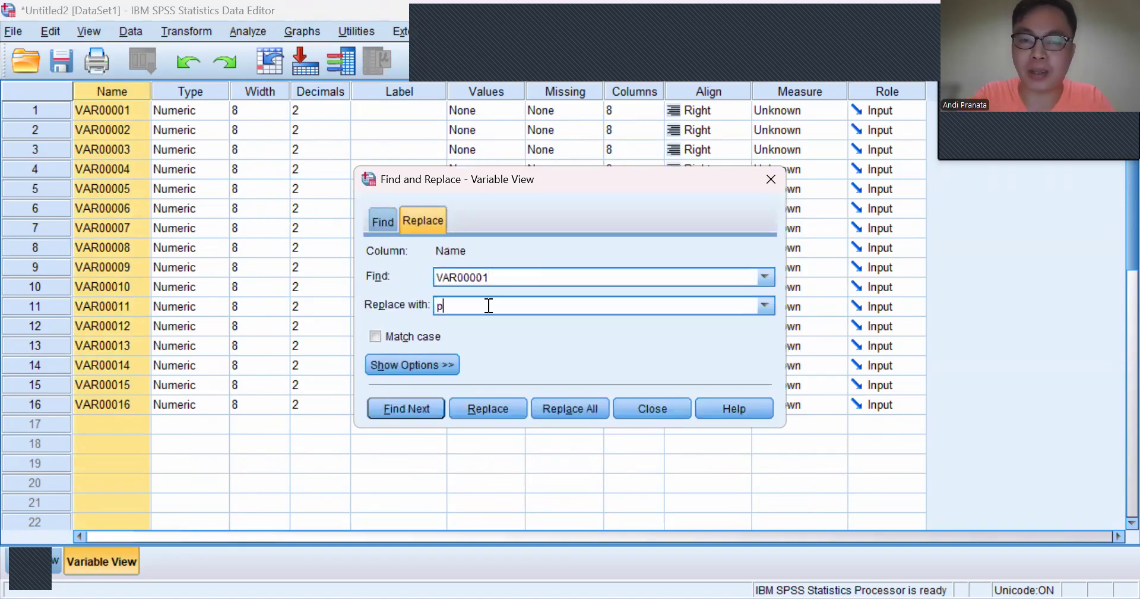
key(BackSpace)
text(P0000)
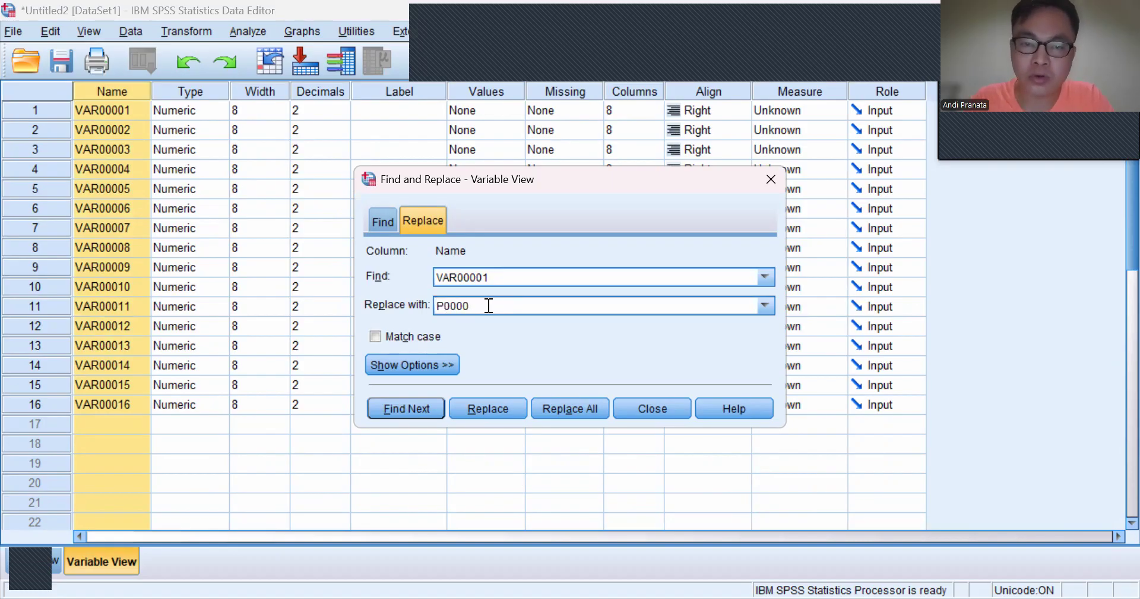
click(572, 408)
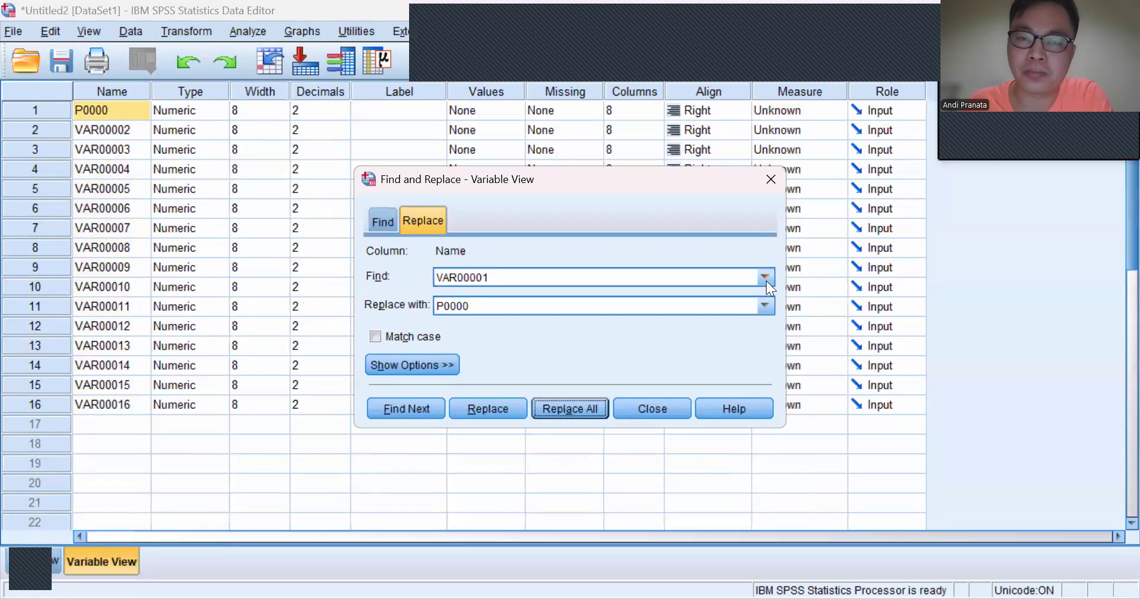
Step: Shorten the search text to VAR0000 and replace all its occurrences in the variable names with P0000
click(543, 272)
key(BackSpace)
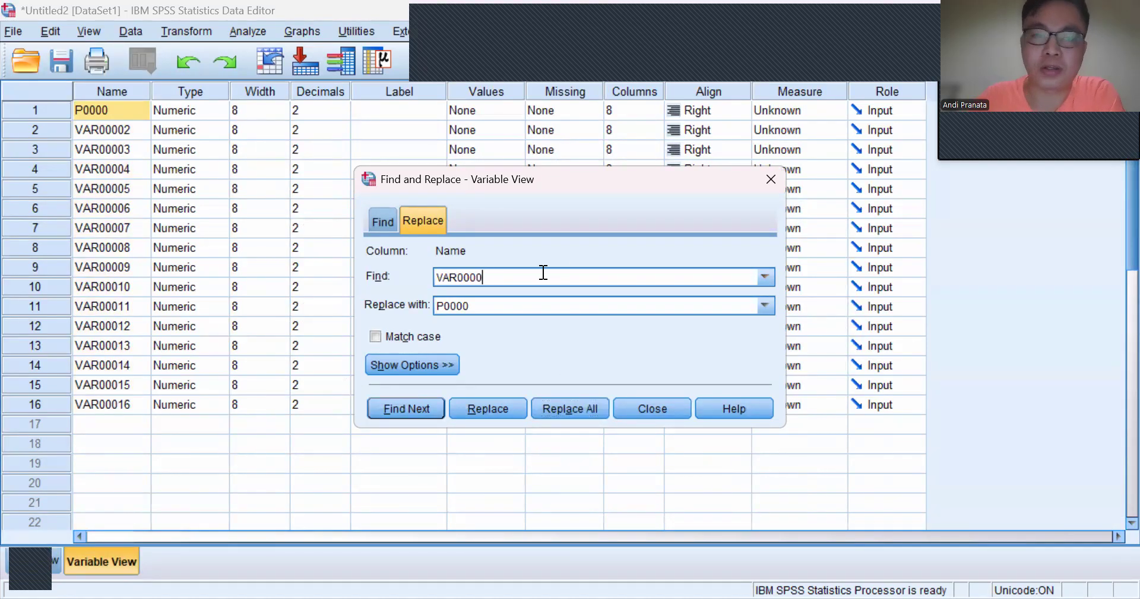
click(495, 305)
text(P0000)
click(556, 410)
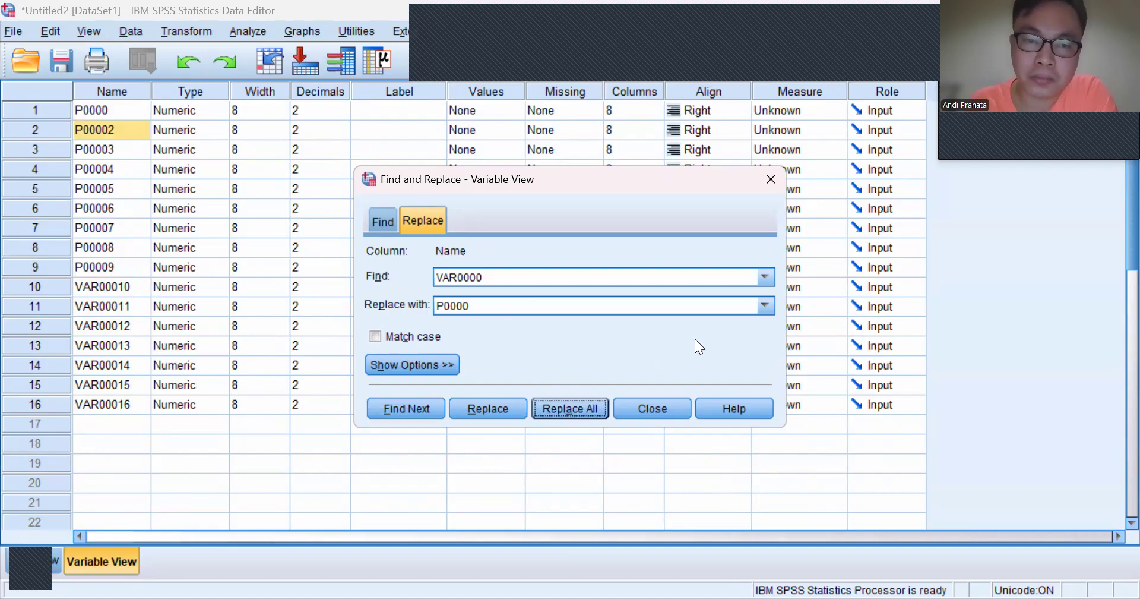
click(649, 409)
click(112, 90)
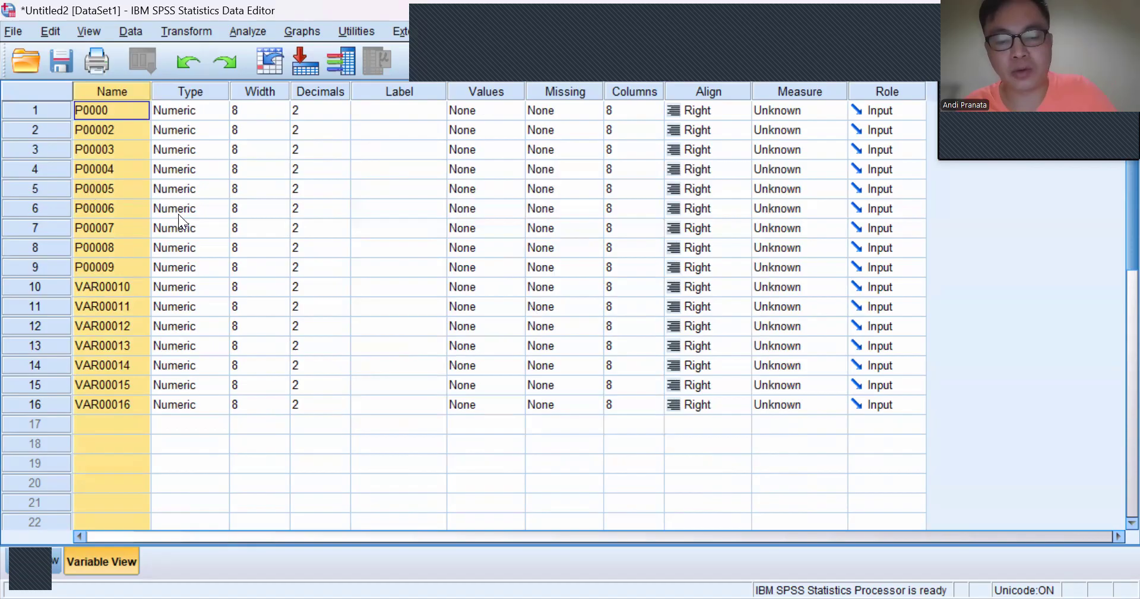
key(ctrl+f)
click(471, 279)
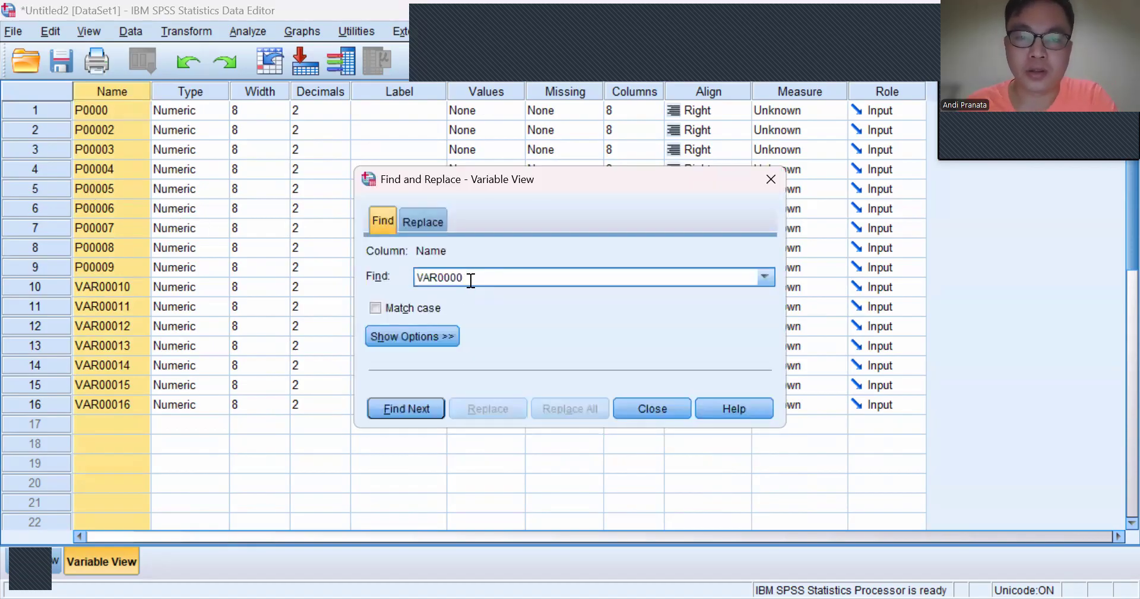
click(425, 220)
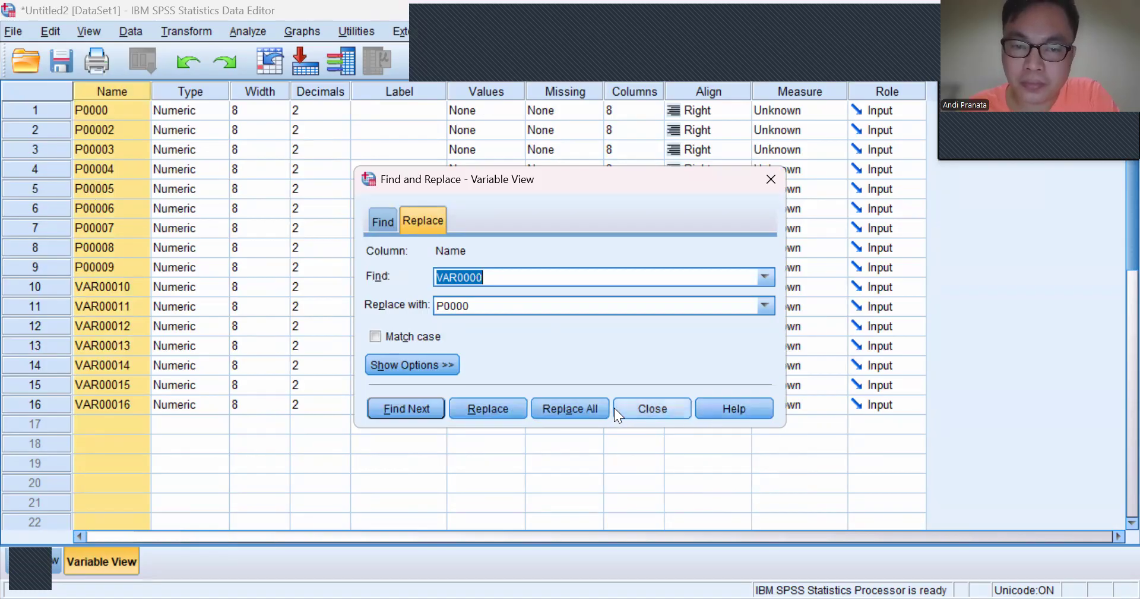
click(503, 276)
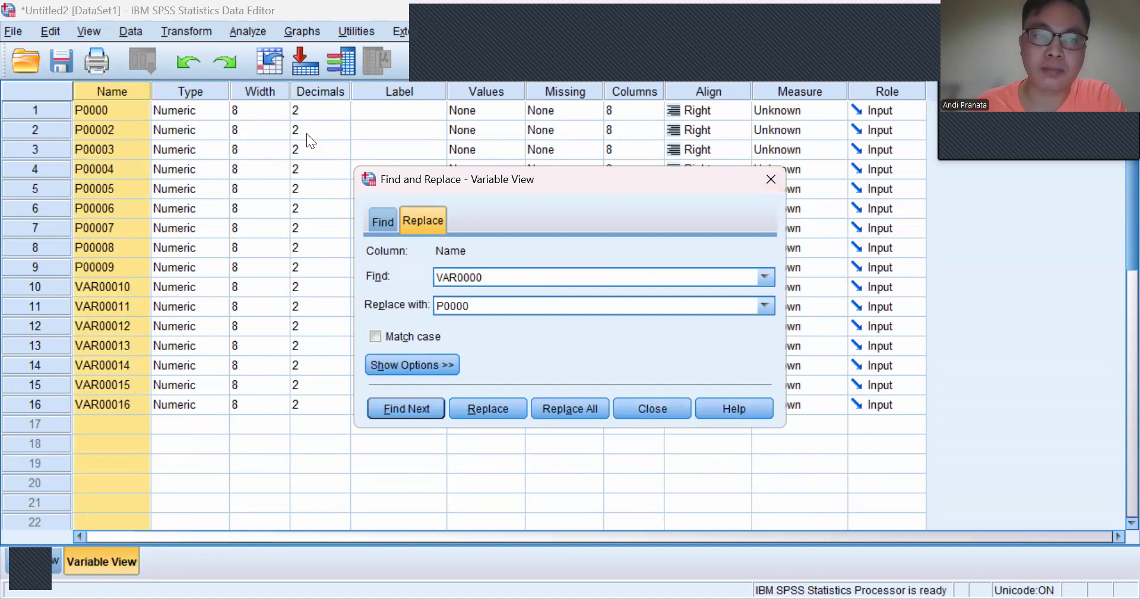
click(661, 402)
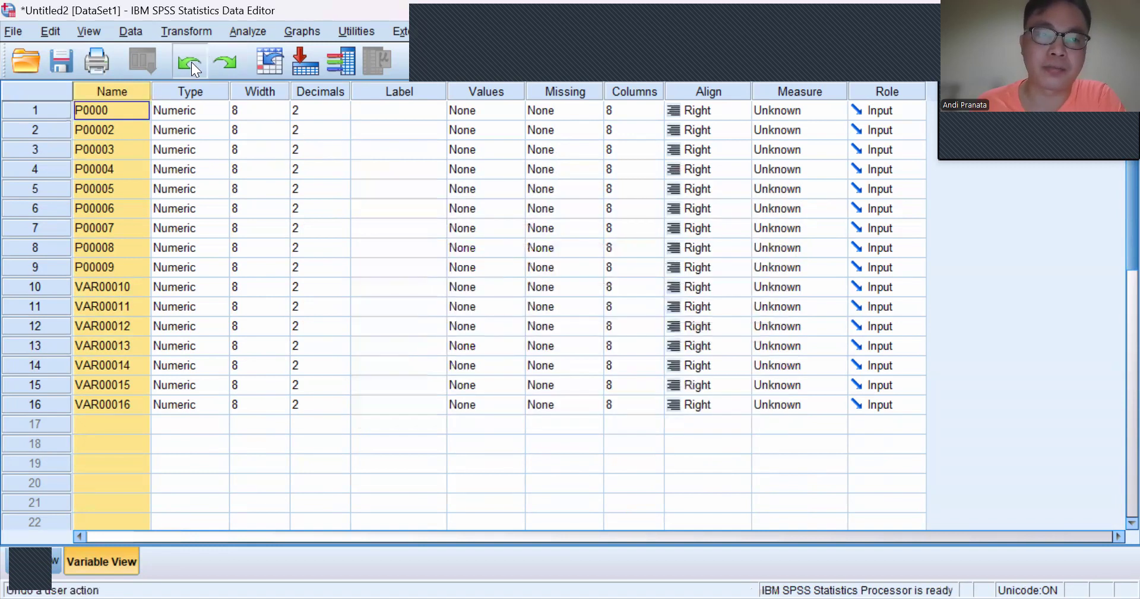
Step: Undo both replacements made in the variable names
click(190, 62)
click(190, 62)
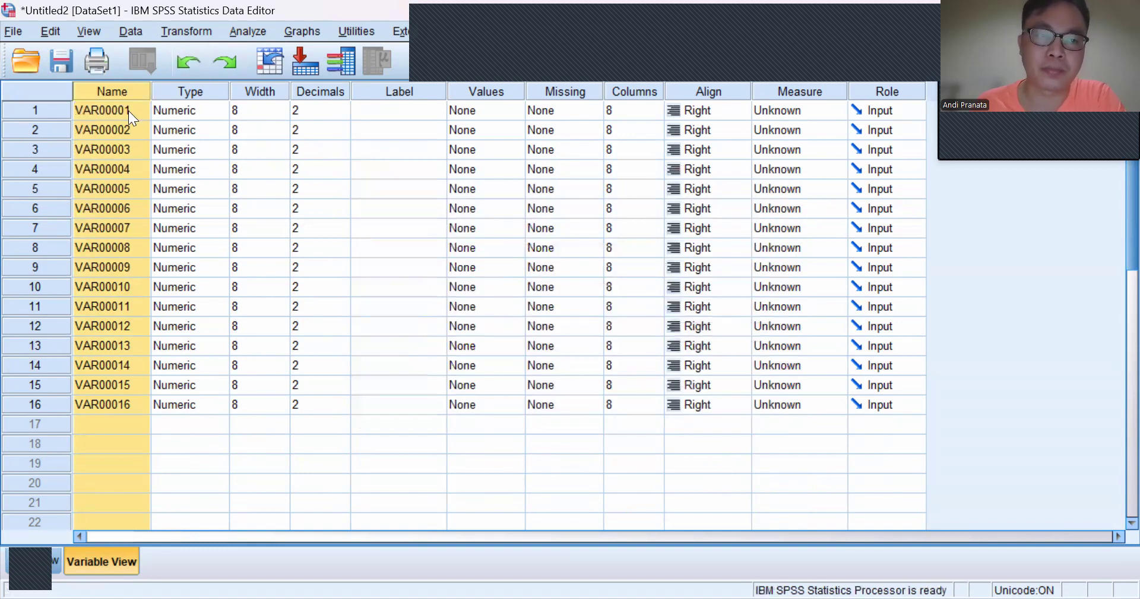
click(206, 158)
Step: Replace the prefix VAR0000 with P0000 throughout the Name column, covering variables 1 to 9
click(112, 90)
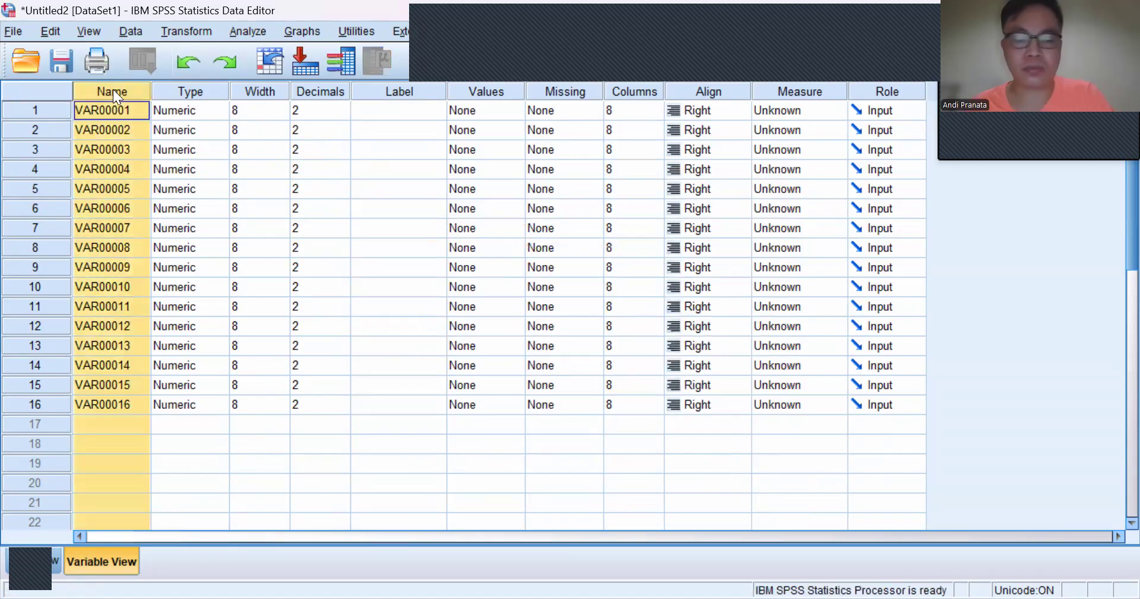
key(ctrl+f)
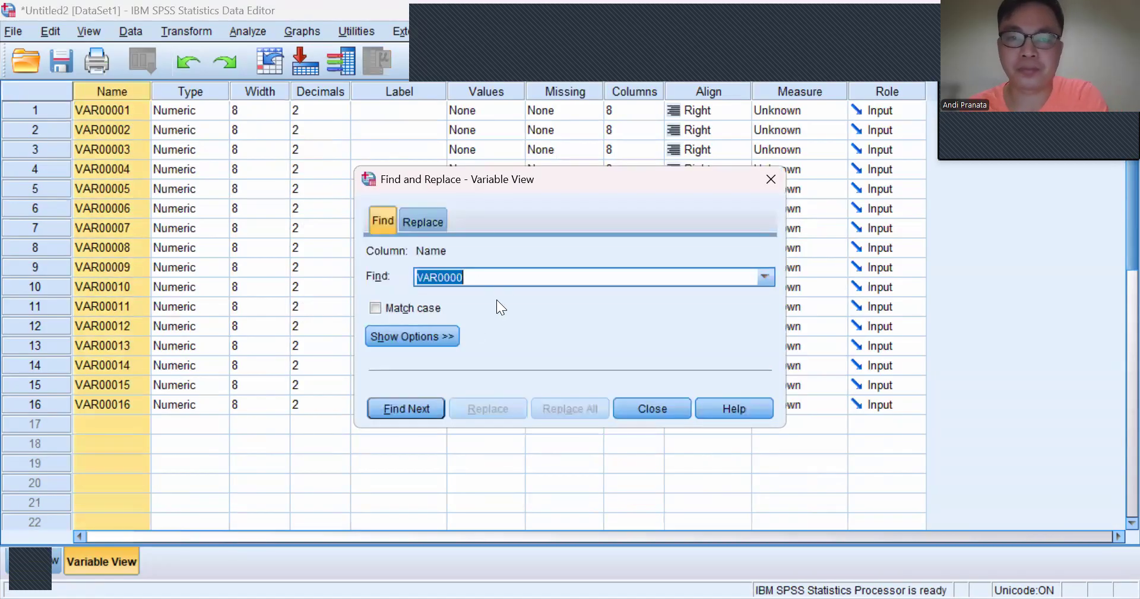
click(420, 215)
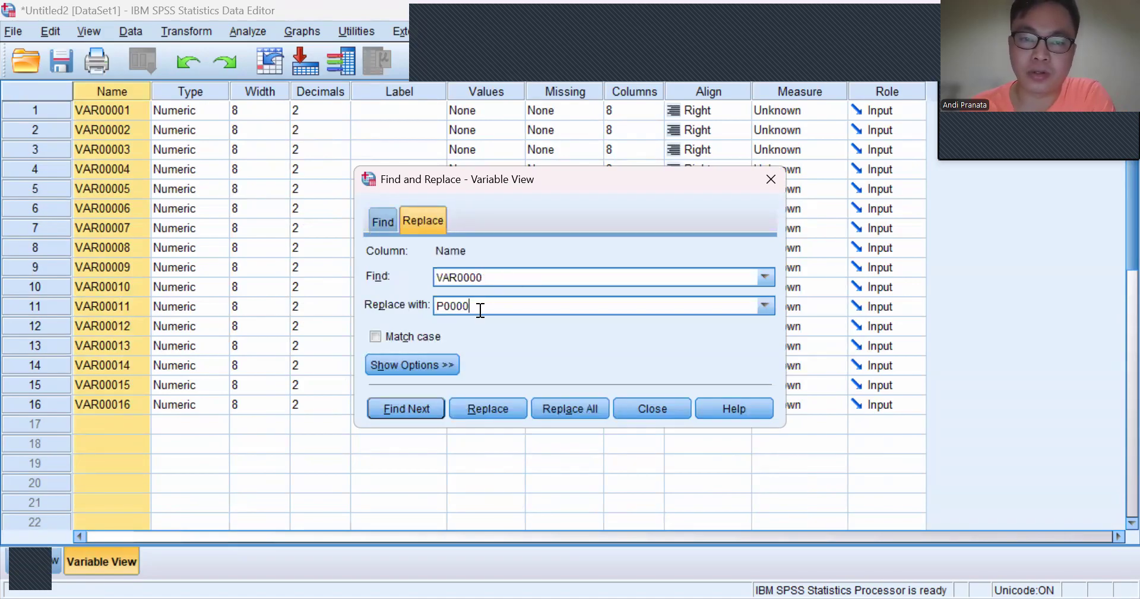
click(581, 410)
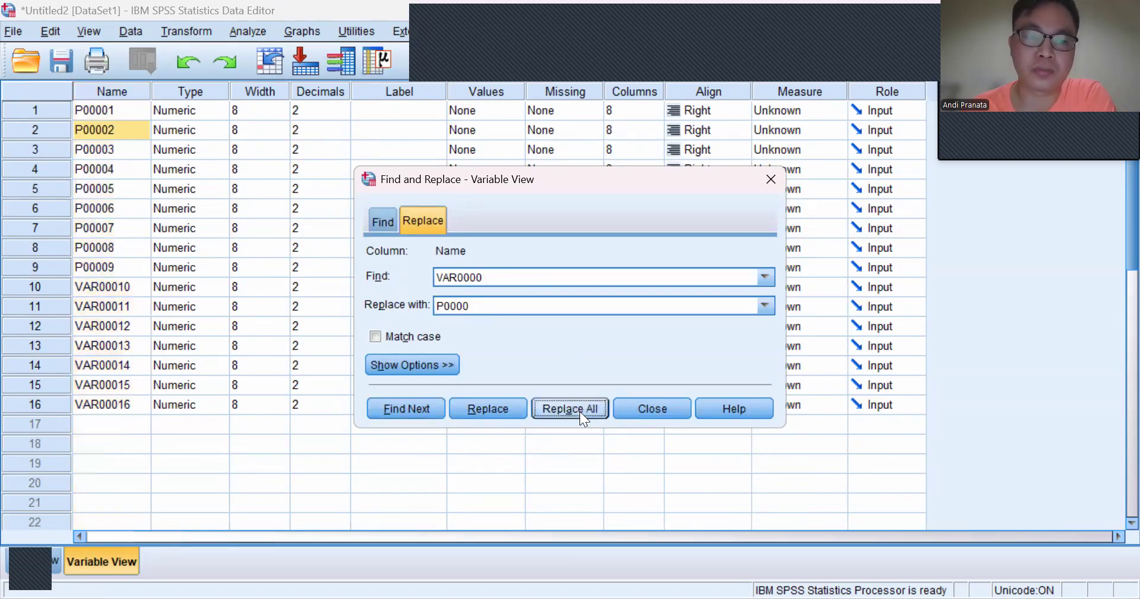
click(675, 406)
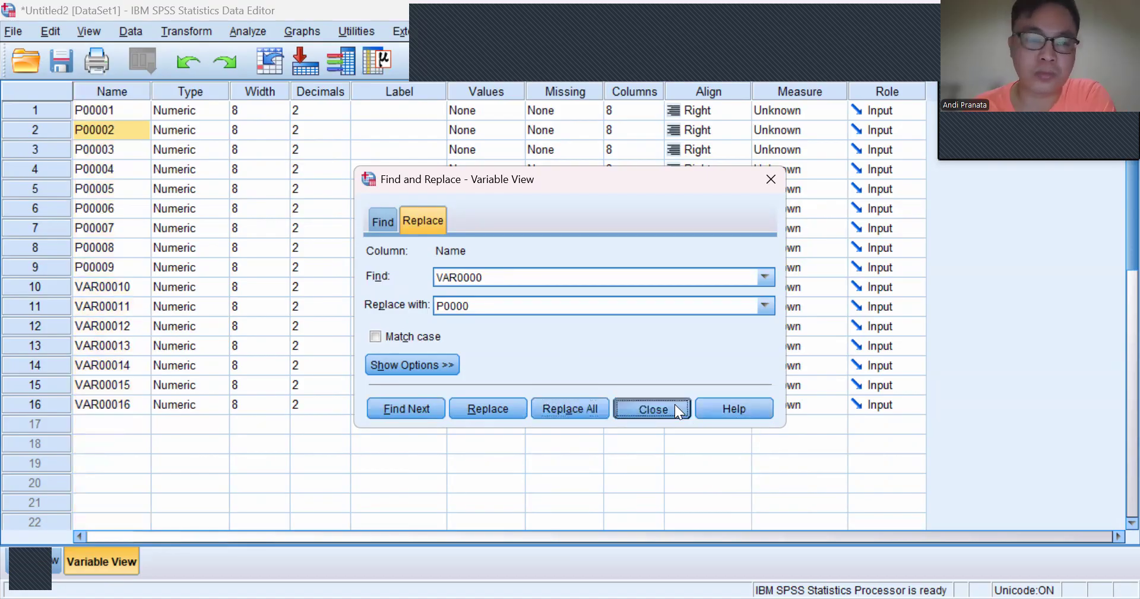
Step: Try to replace VAR0000 with P0000 in the names of variables 10 to 16
drag(76, 288, 116, 404)
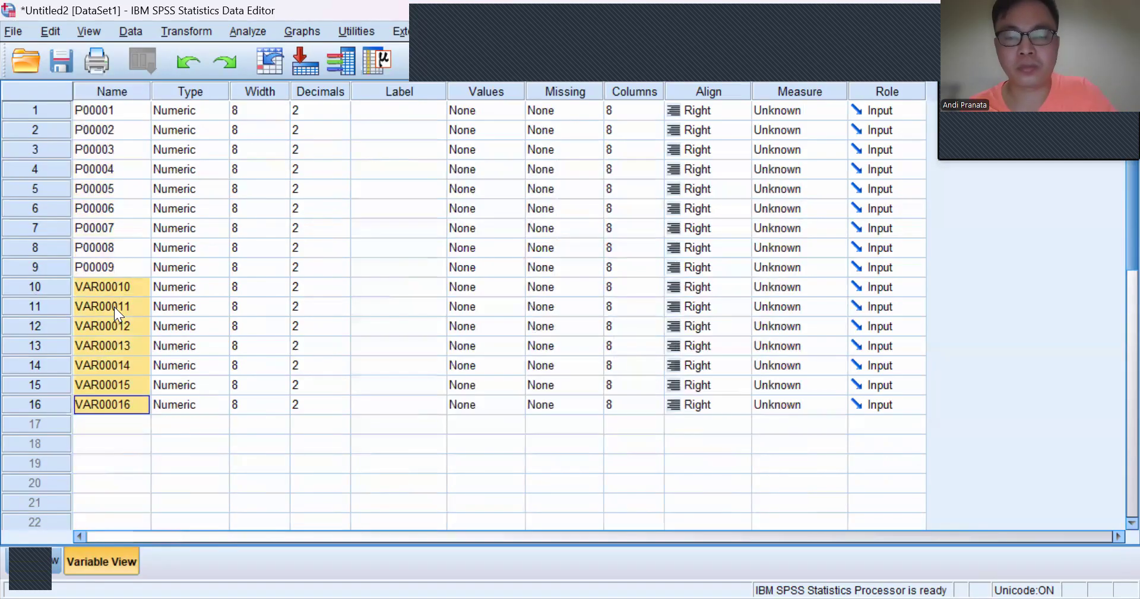
key(ctrl+f)
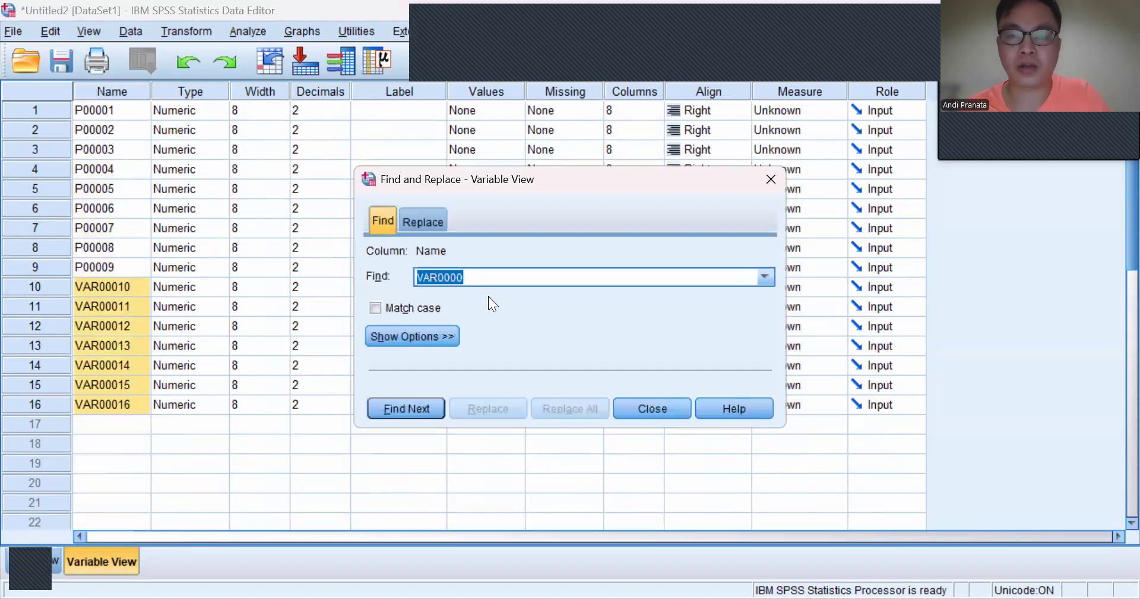
click(423, 221)
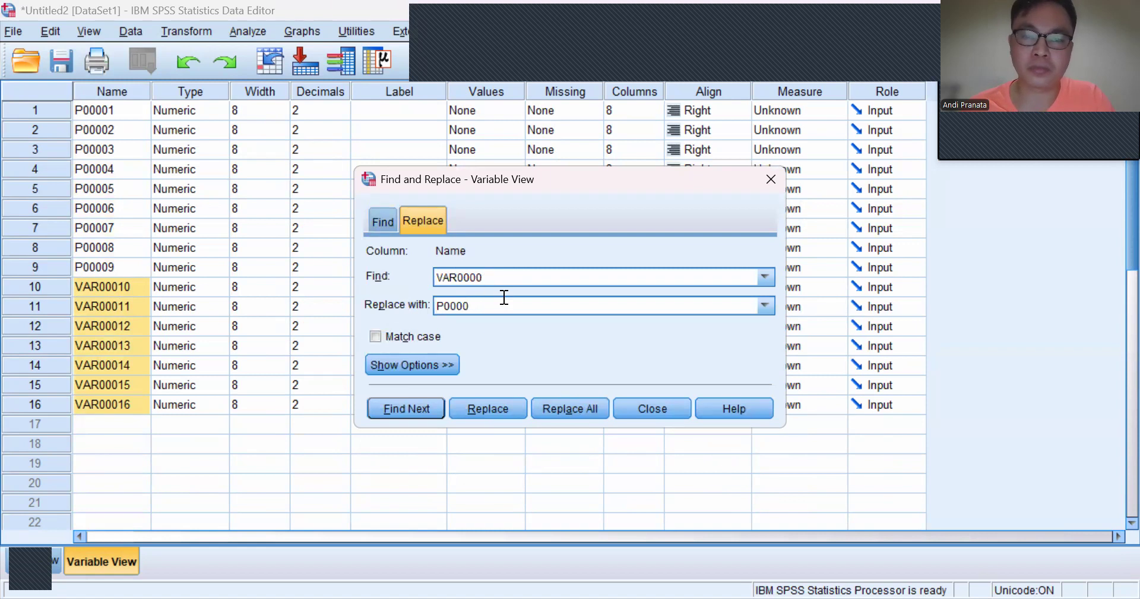
click(562, 408)
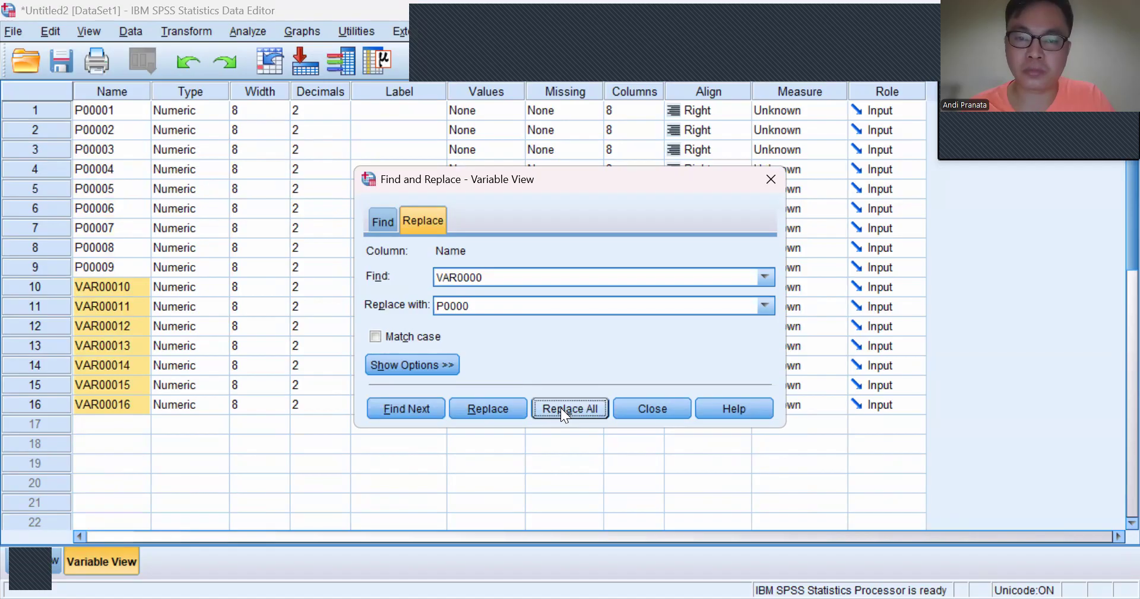
click(476, 408)
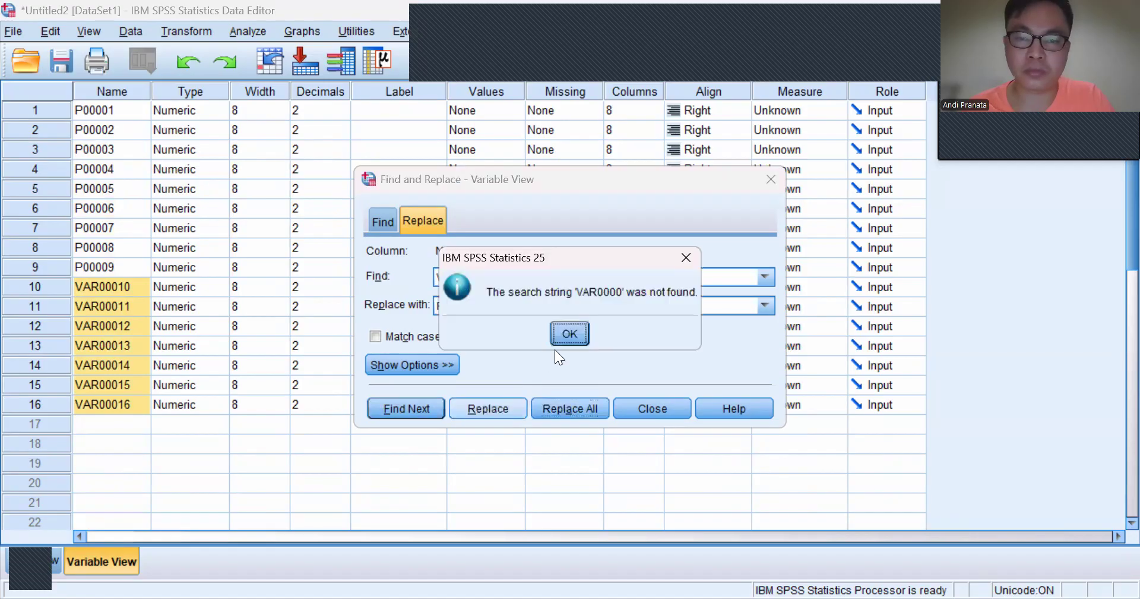
click(568, 336)
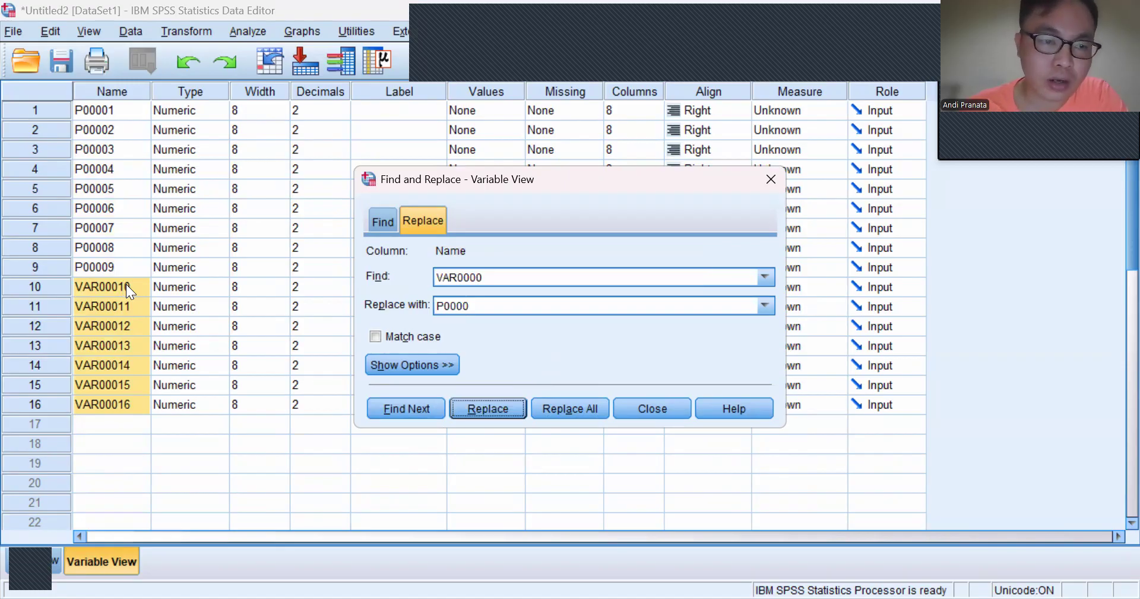
click(127, 284)
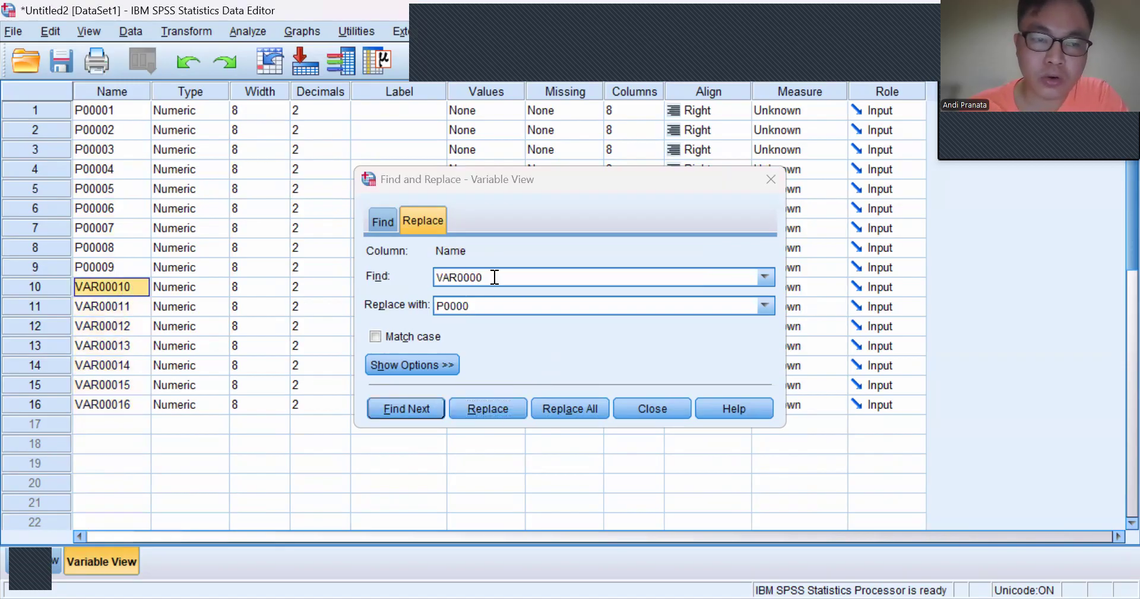
click(514, 282)
key(BackSpace)
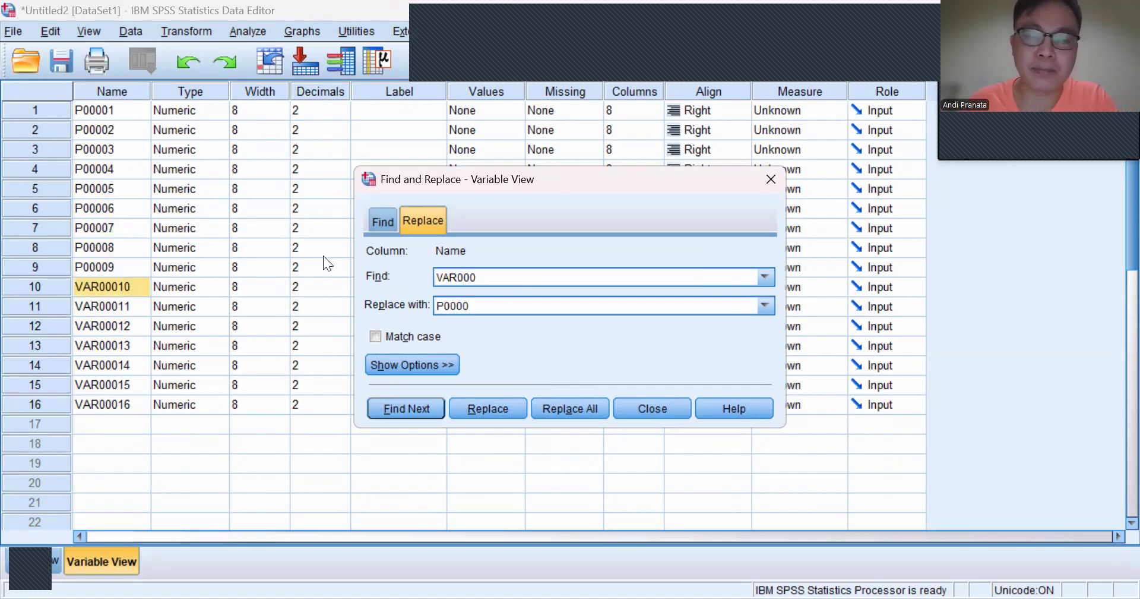
click(474, 305)
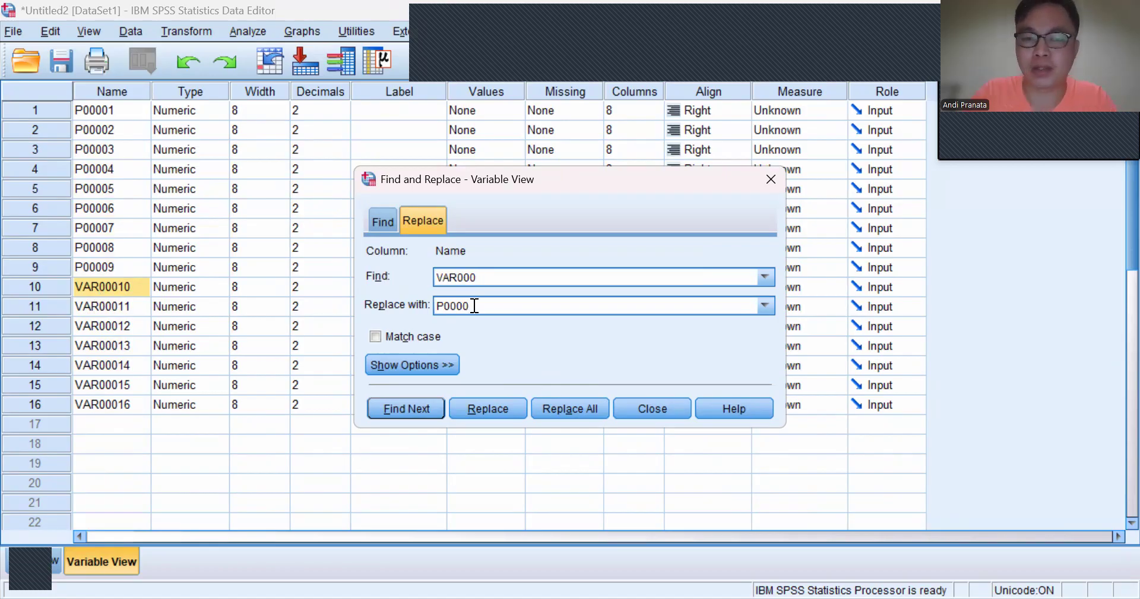
click(669, 409)
Step: Replace the prefix VAR000 with P000 in the names of variables 10 to 16
drag(89, 288, 102, 403)
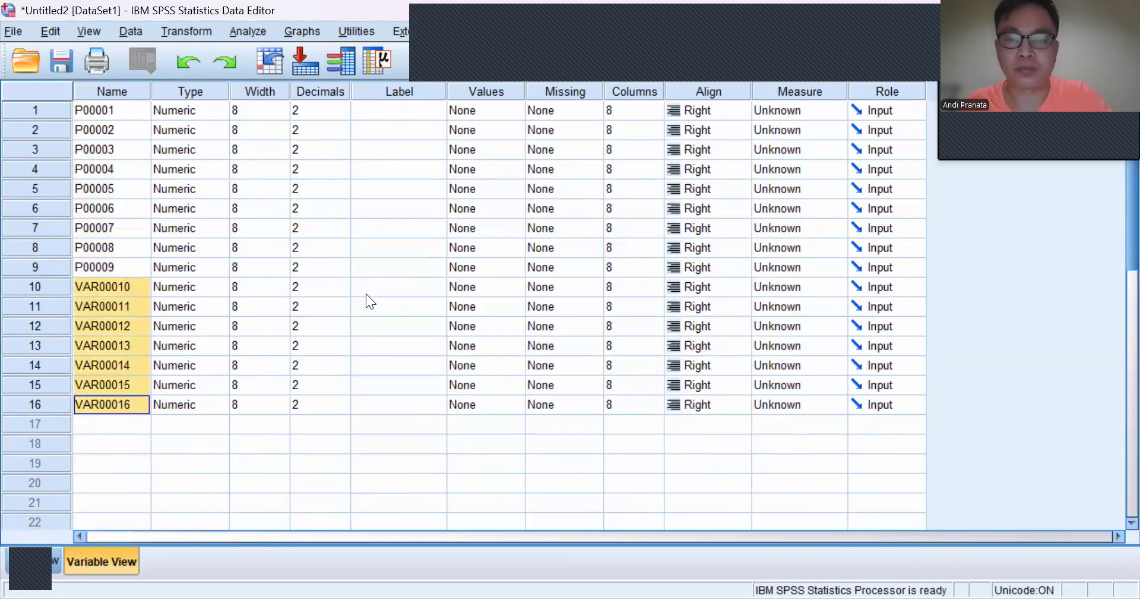
key(ctrl+f)
click(422, 220)
click(481, 277)
key(BackSpace)
key(BackSpace)
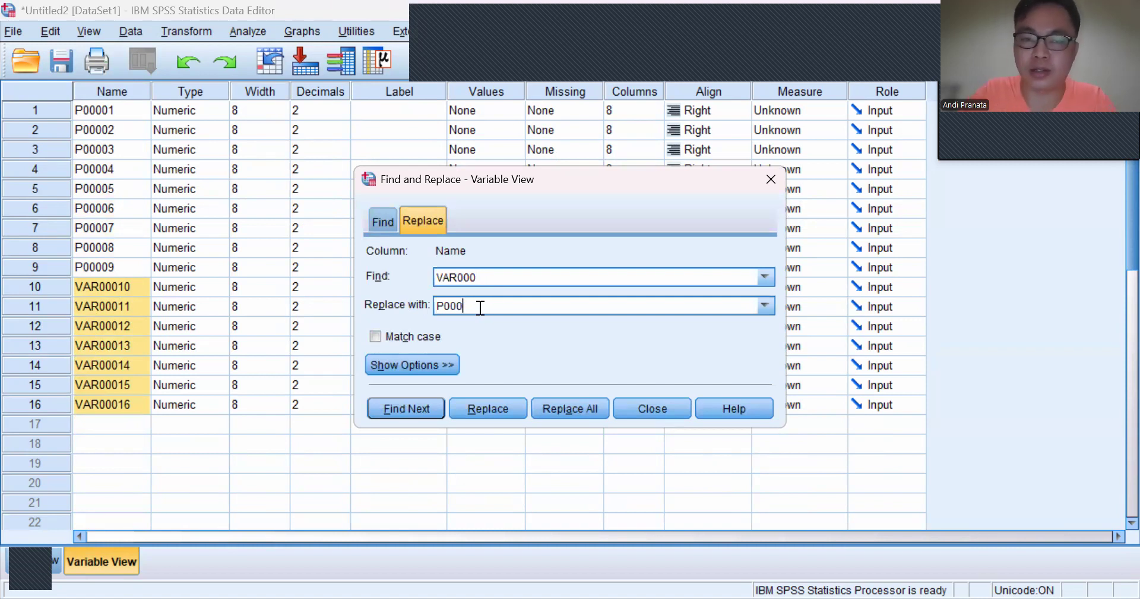
click(576, 409)
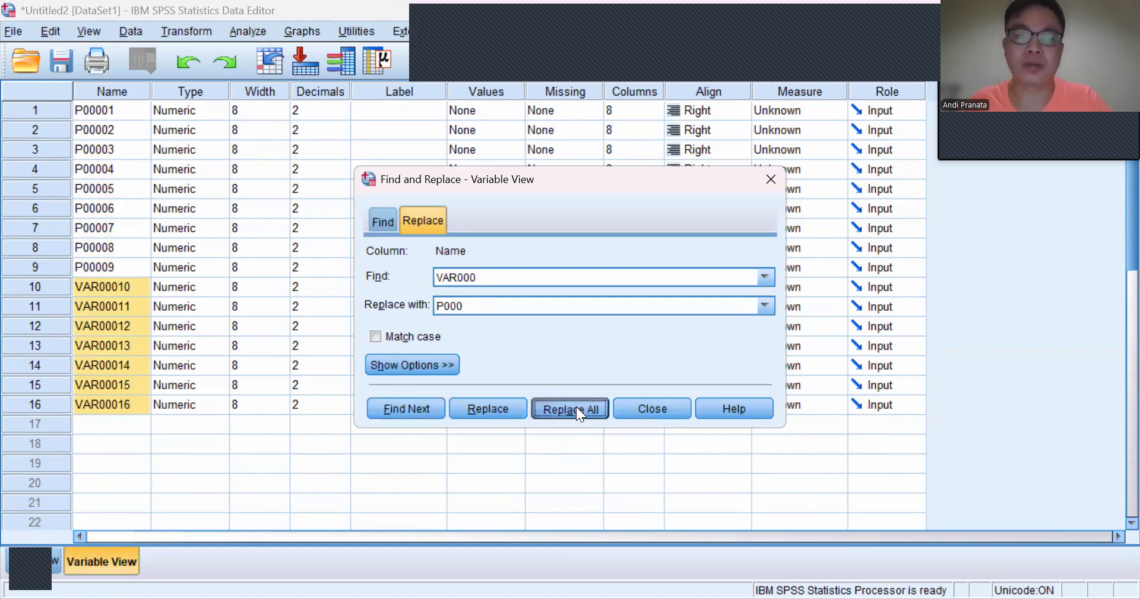
click(671, 408)
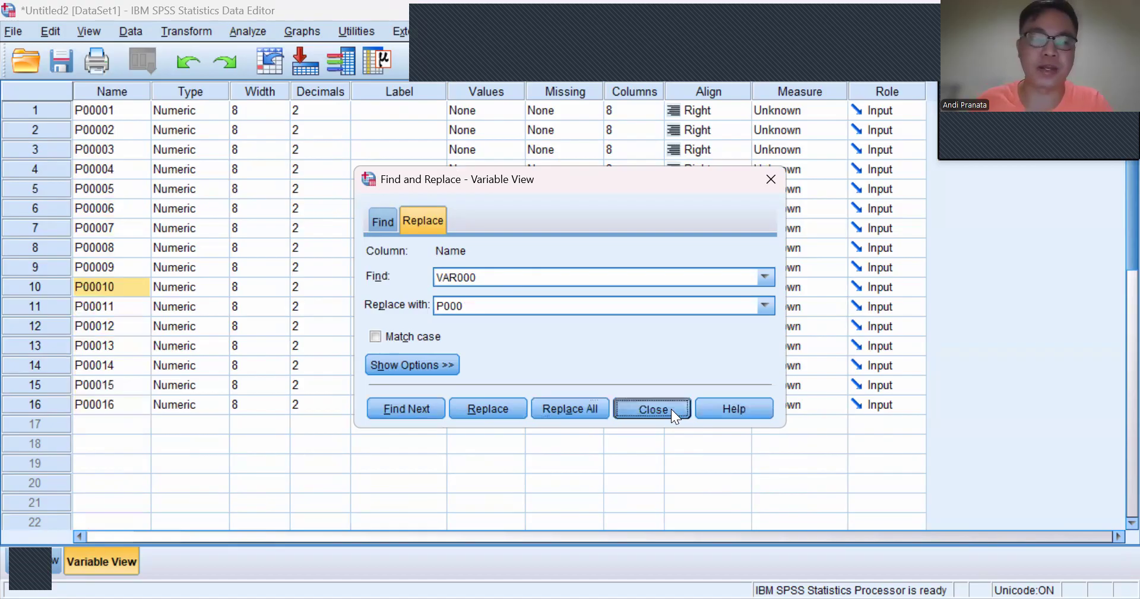
Step: Rename the sixteenth variable as Total
click(108, 399)
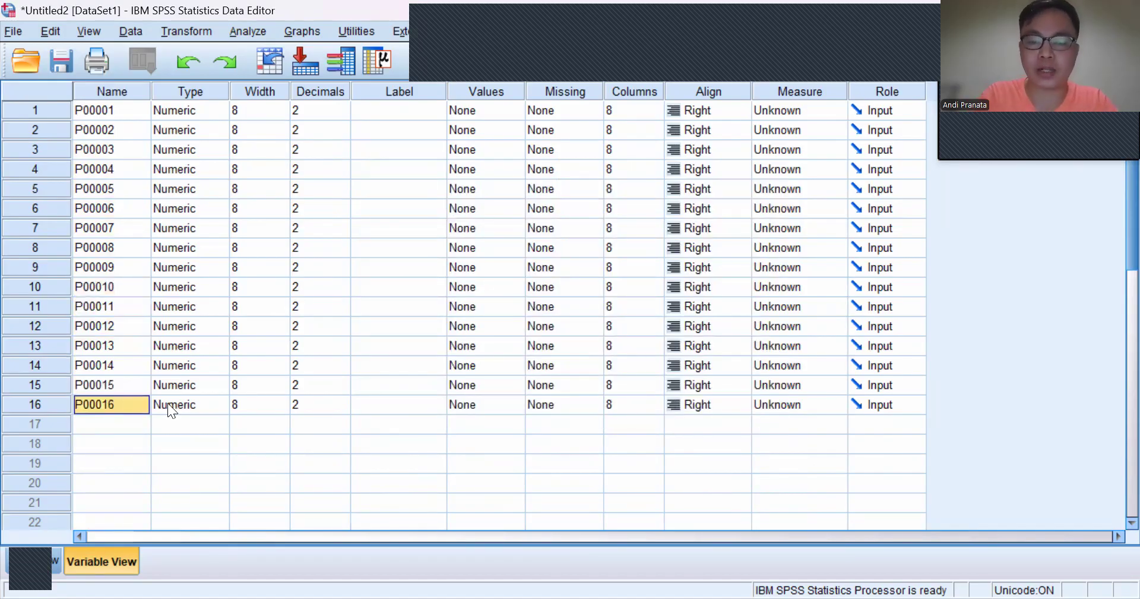
text(Total)
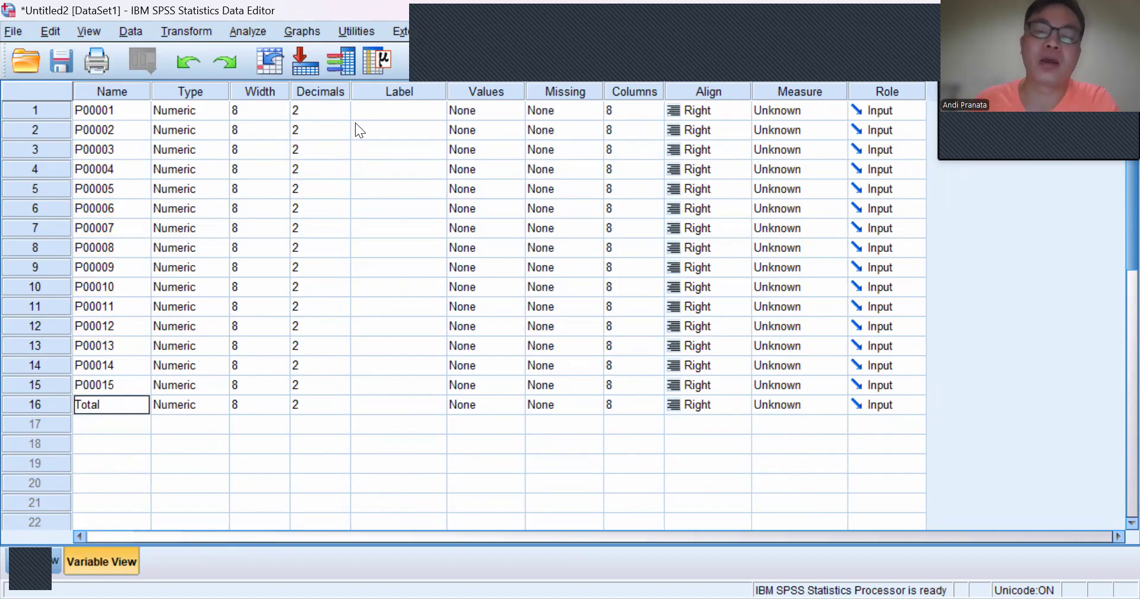
Step: Set the number of decimals to 0 for all sixteen variables, P00001 through P00015 and Total
click(48, 557)
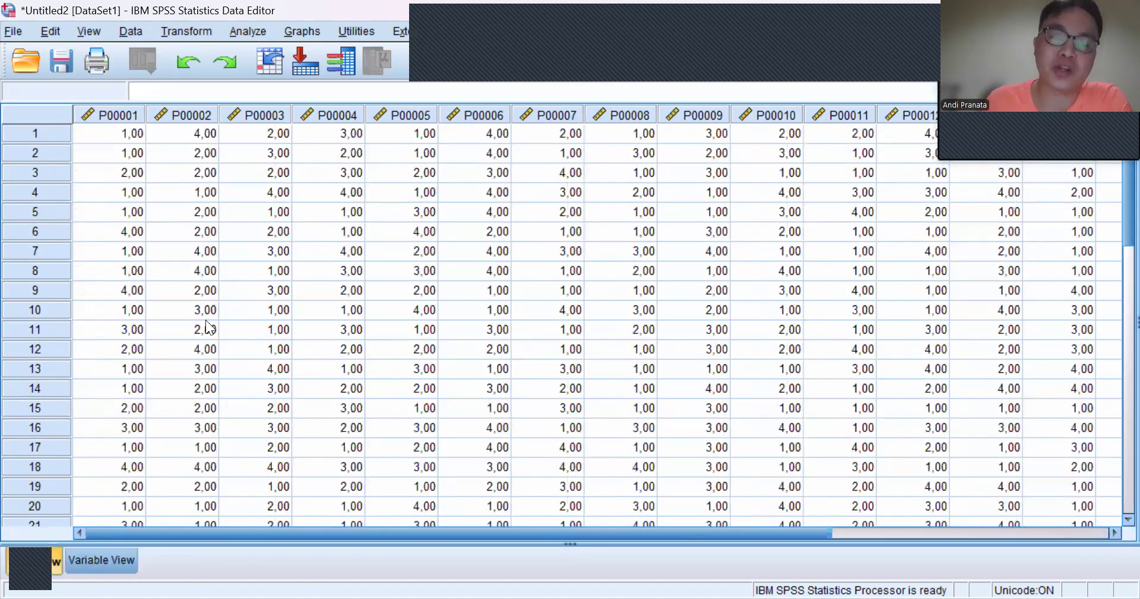
click(89, 561)
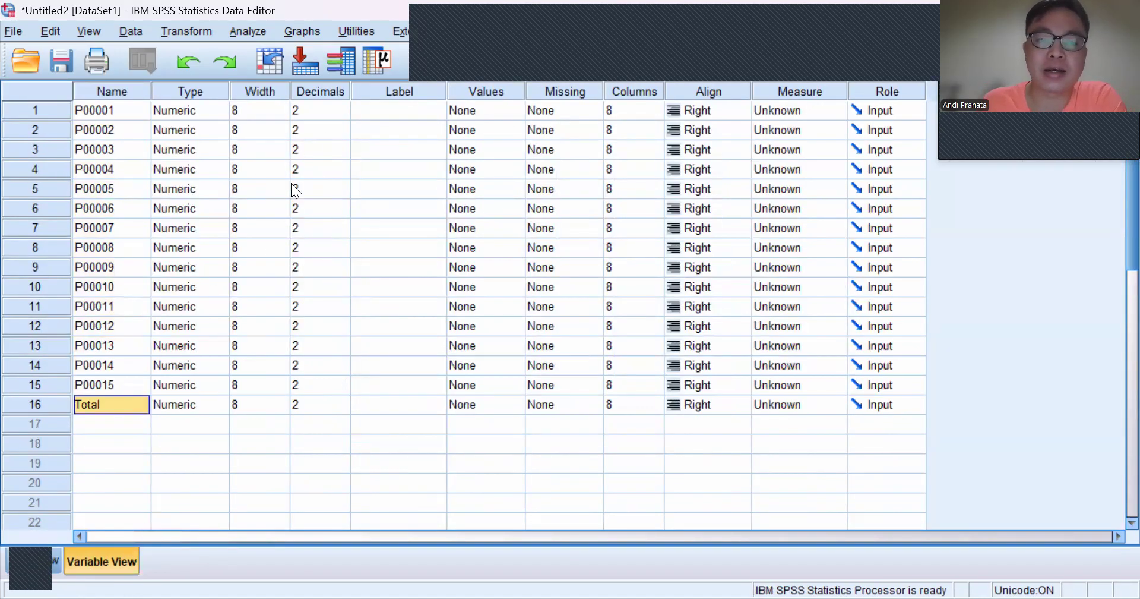
double_click(342, 115)
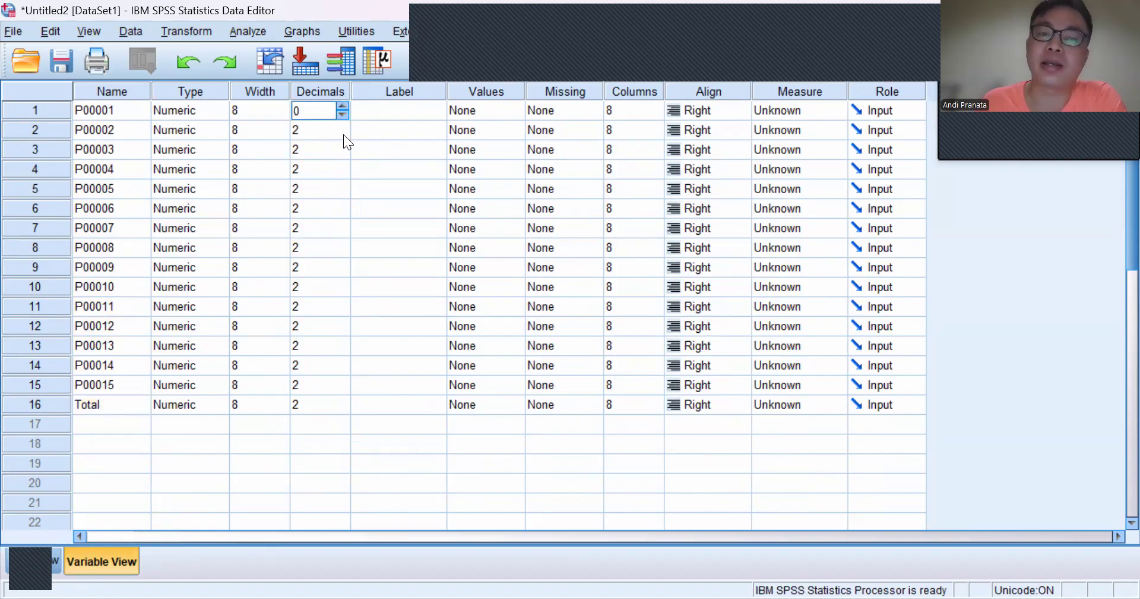
click(344, 134)
click(344, 134)
click(341, 156)
click(341, 155)
click(345, 176)
click(345, 176)
click(344, 193)
click(345, 193)
click(344, 207)
click(343, 212)
click(341, 229)
click(342, 232)
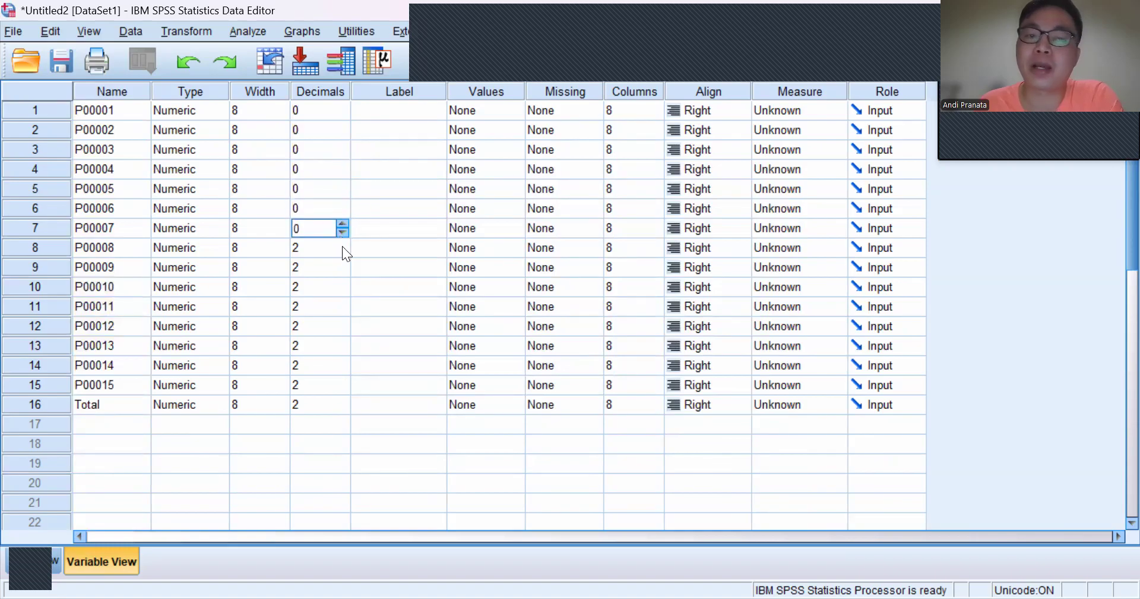
click(344, 250)
click(343, 251)
click(343, 270)
click(344, 271)
click(344, 271)
click(343, 282)
click(344, 286)
click(344, 289)
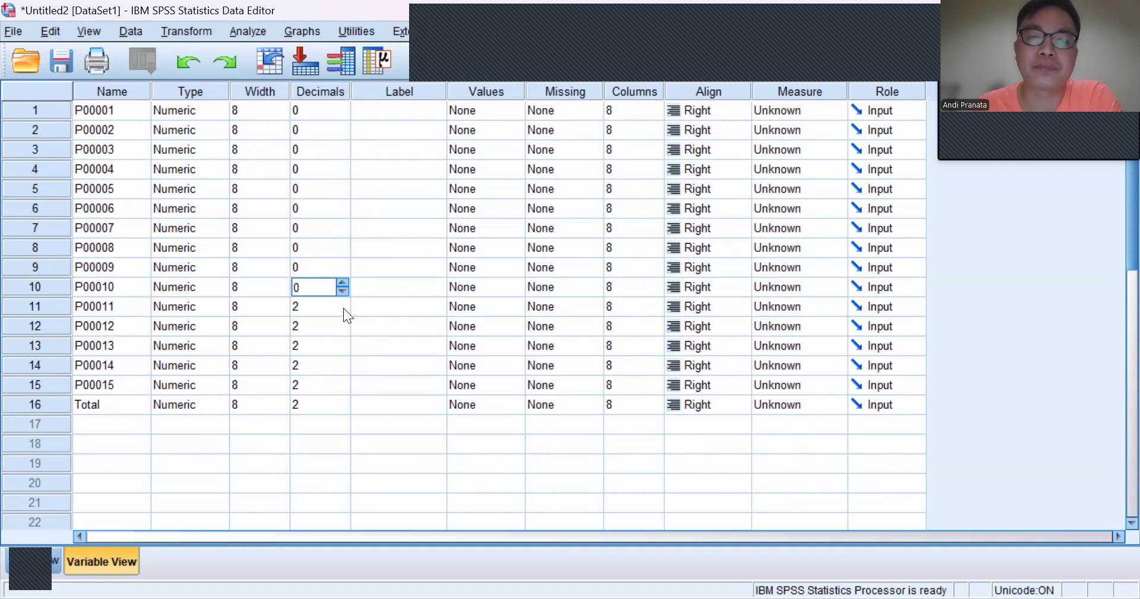
click(343, 308)
click(343, 312)
click(342, 312)
click(339, 328)
click(343, 331)
click(343, 331)
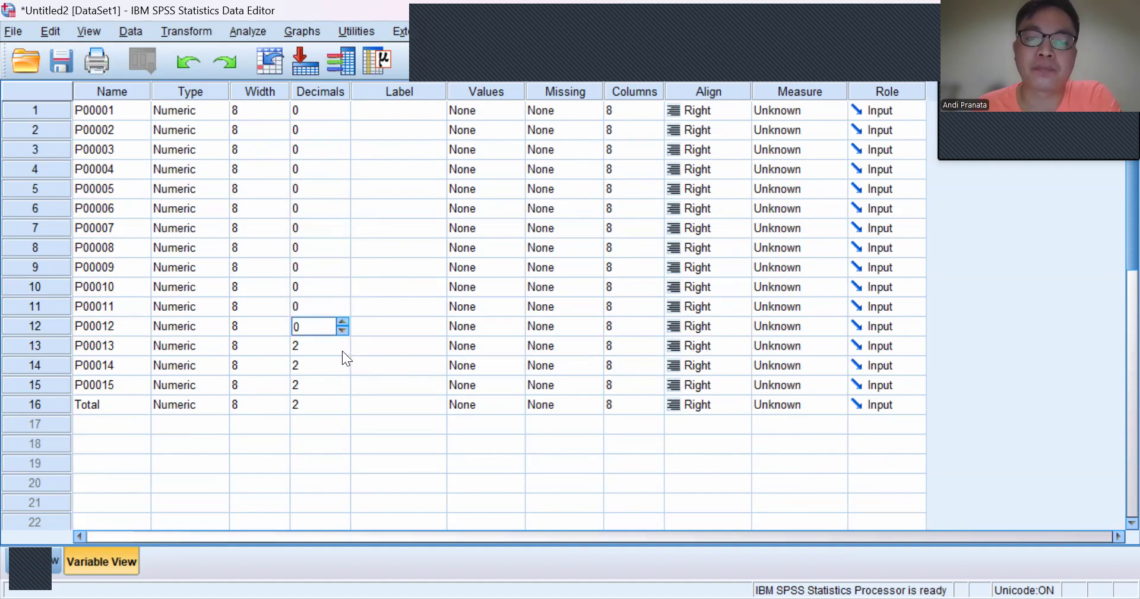
click(342, 350)
click(340, 348)
click(339, 348)
click(344, 371)
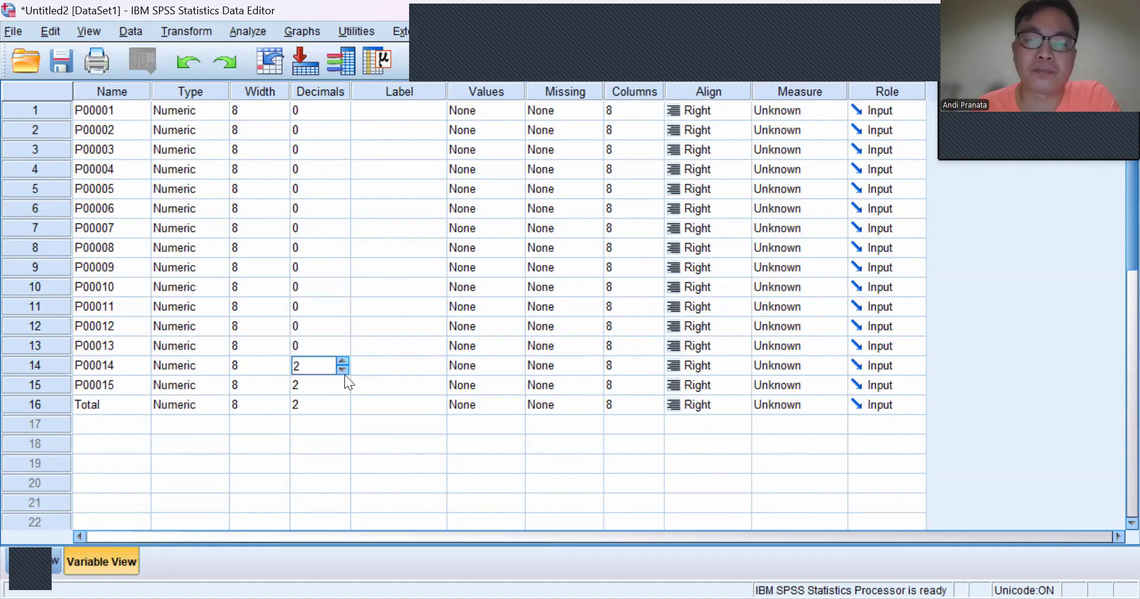
click(345, 369)
click(344, 368)
click(342, 386)
click(343, 388)
click(342, 388)
click(344, 405)
click(343, 408)
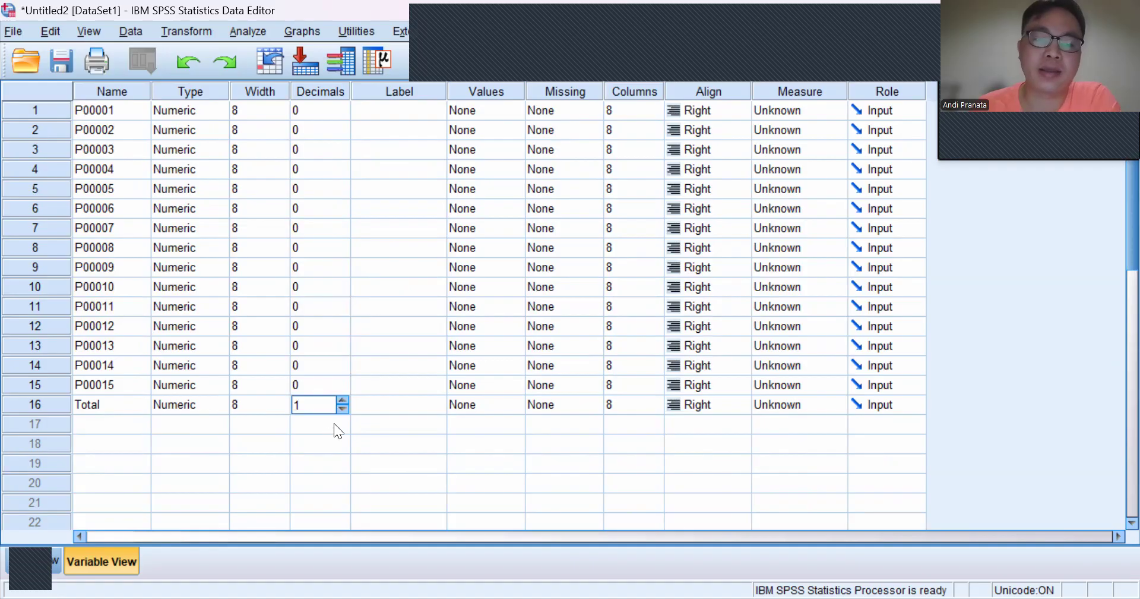
click(342, 408)
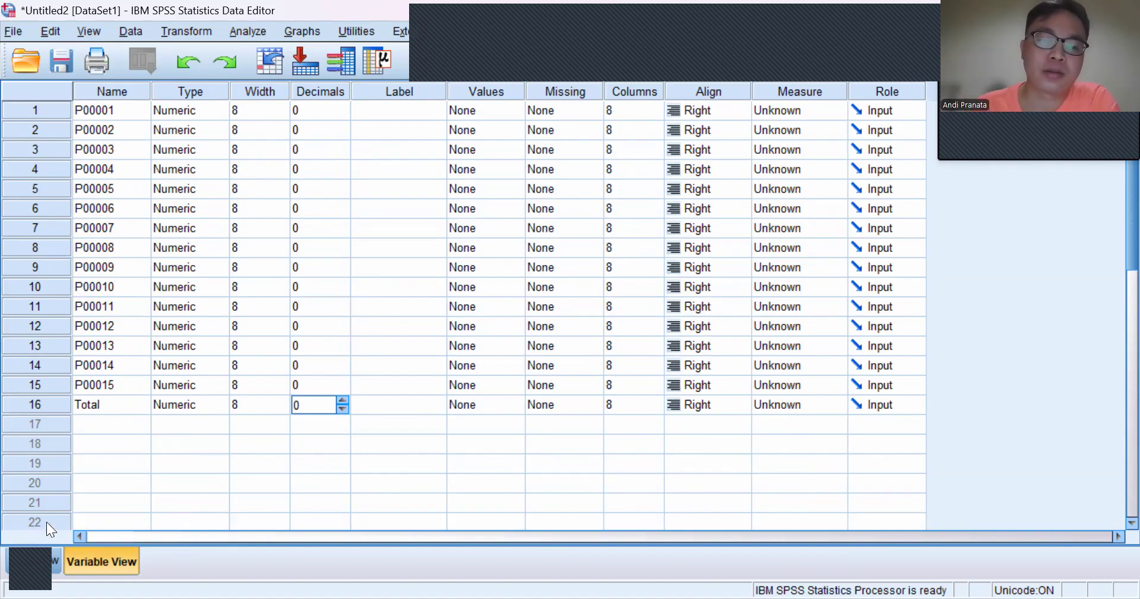
Step: Run a two-tailed Pearson bivariate correlation on all sixteen variables, P00001 through P00015 and Total
click(254, 32)
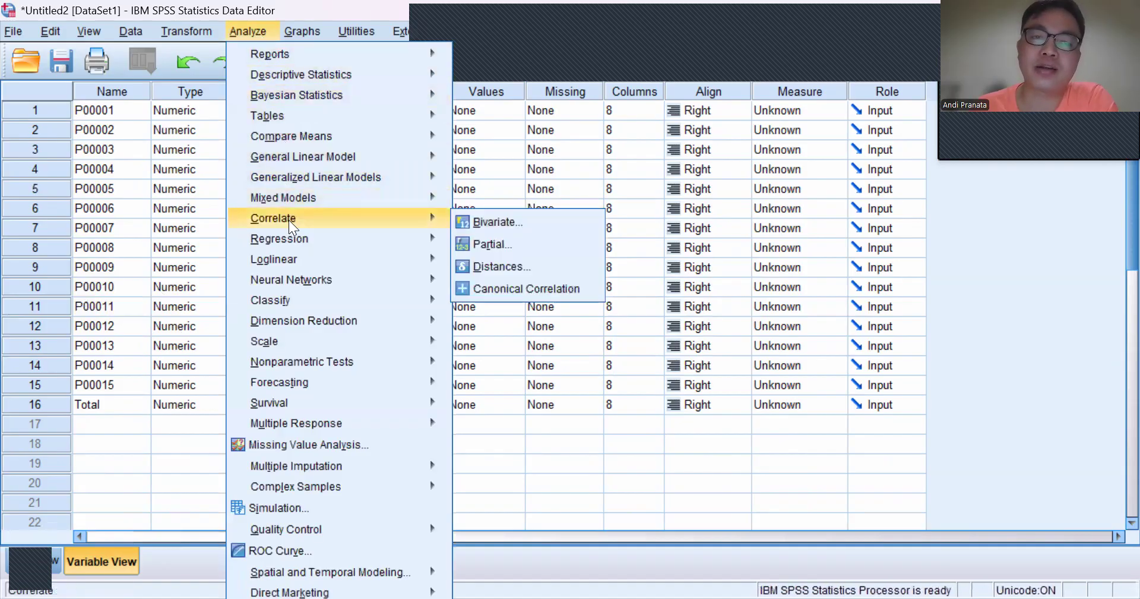
mouse_move(442, 227)
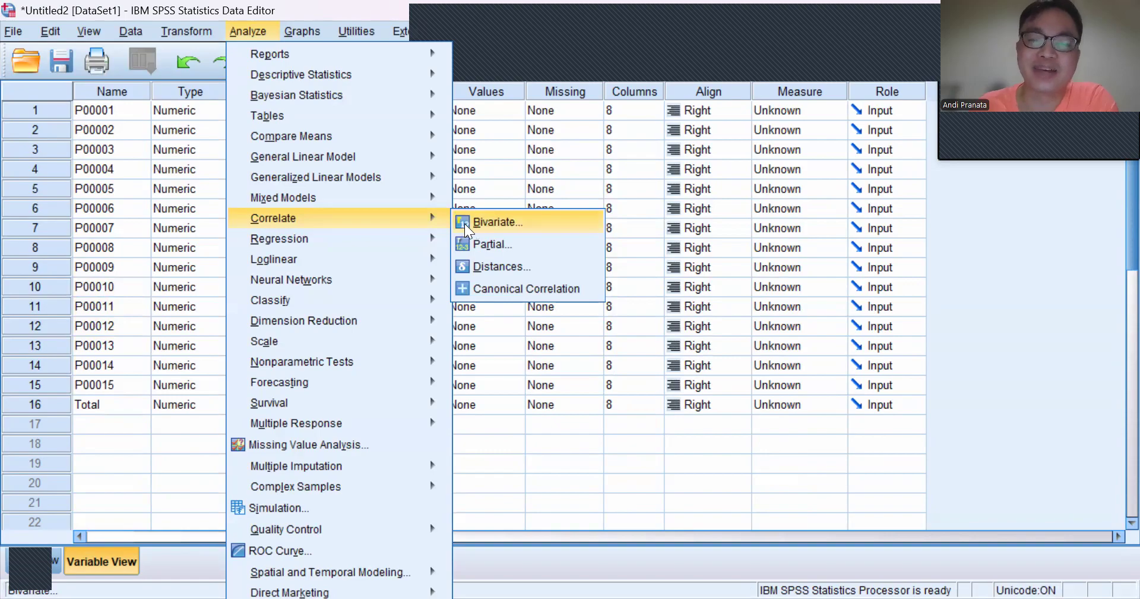
click(464, 223)
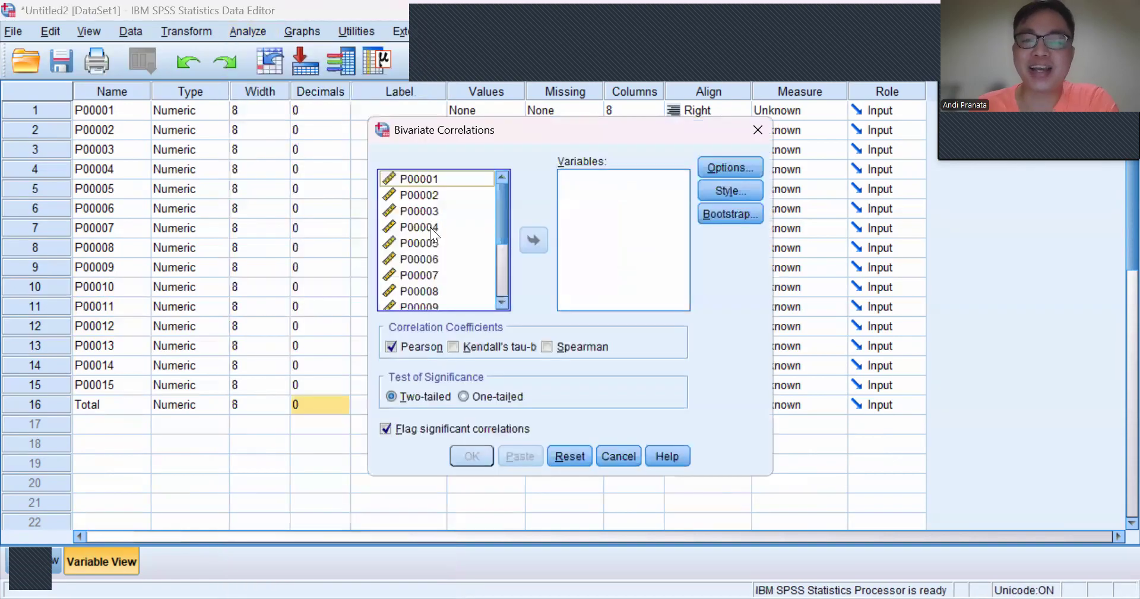
click(428, 180)
key(ctrl+a)
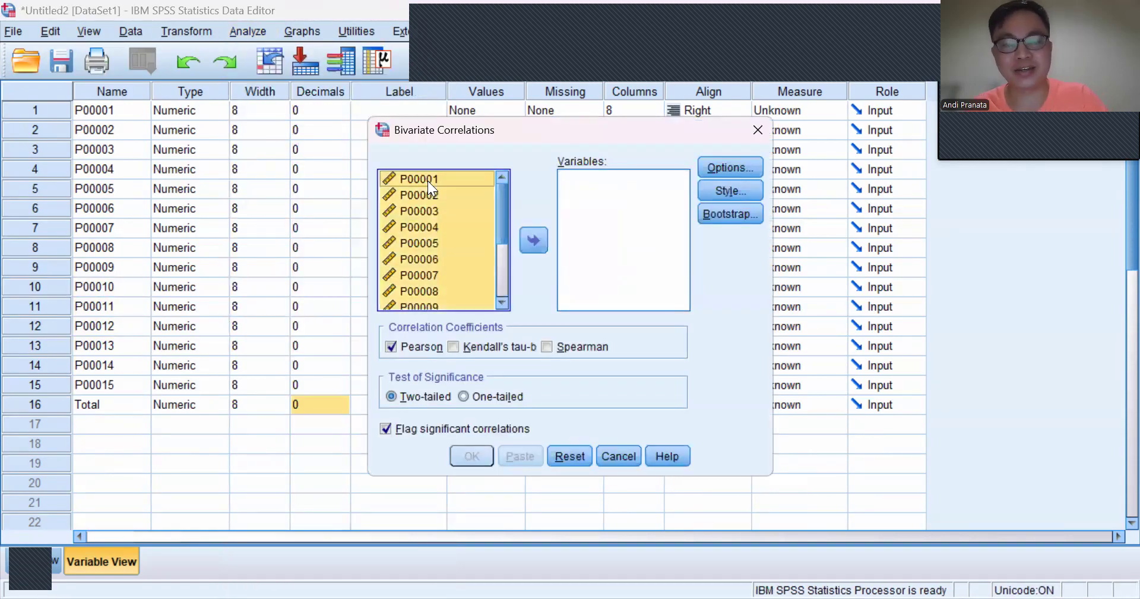
click(535, 240)
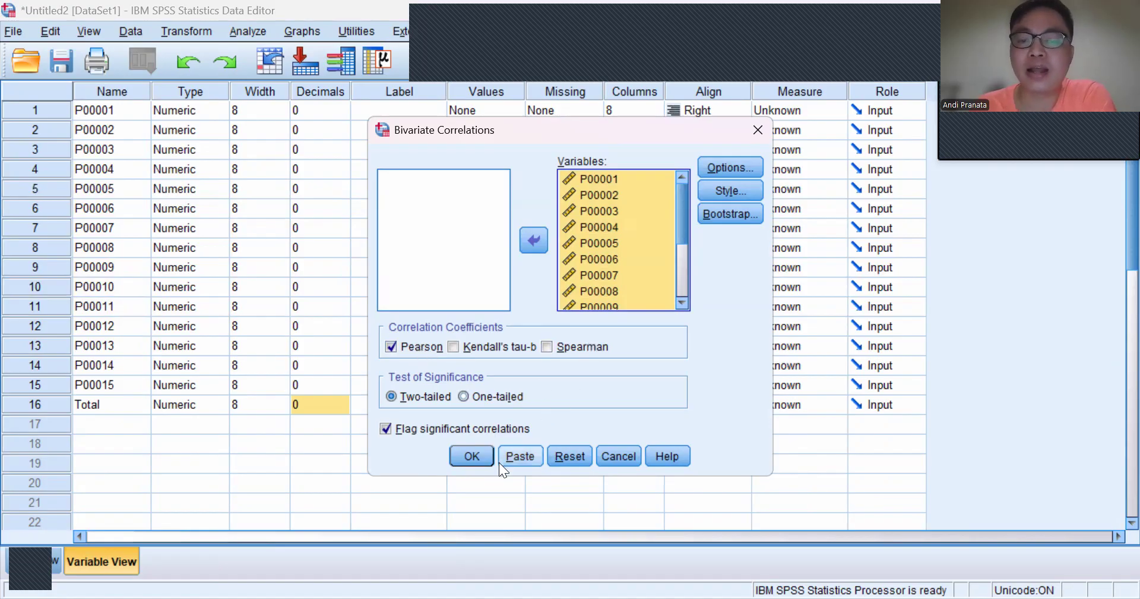
click(475, 452)
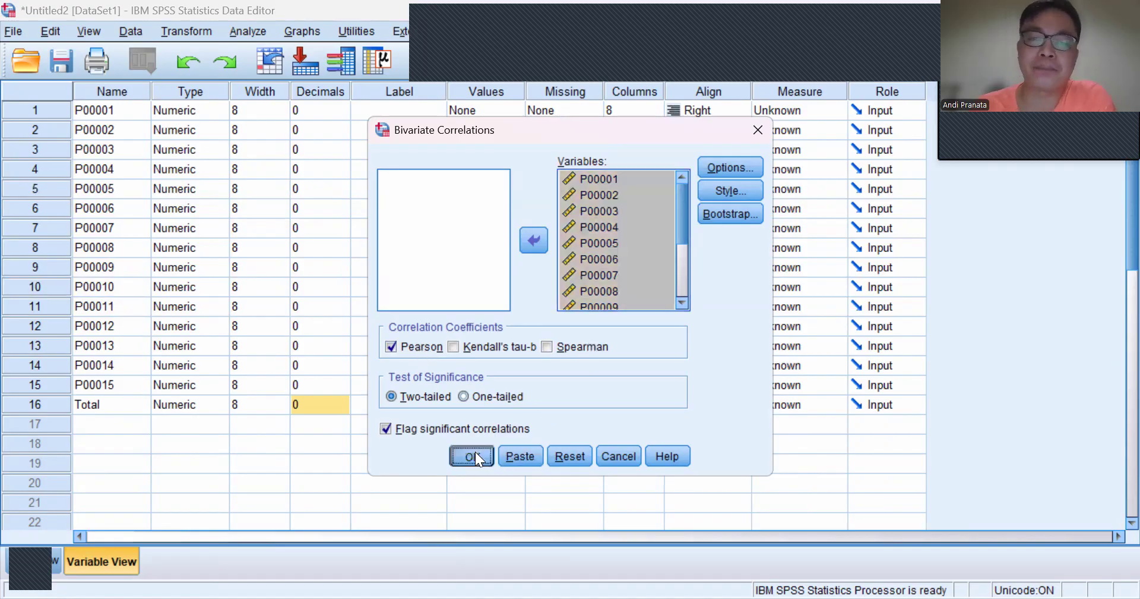
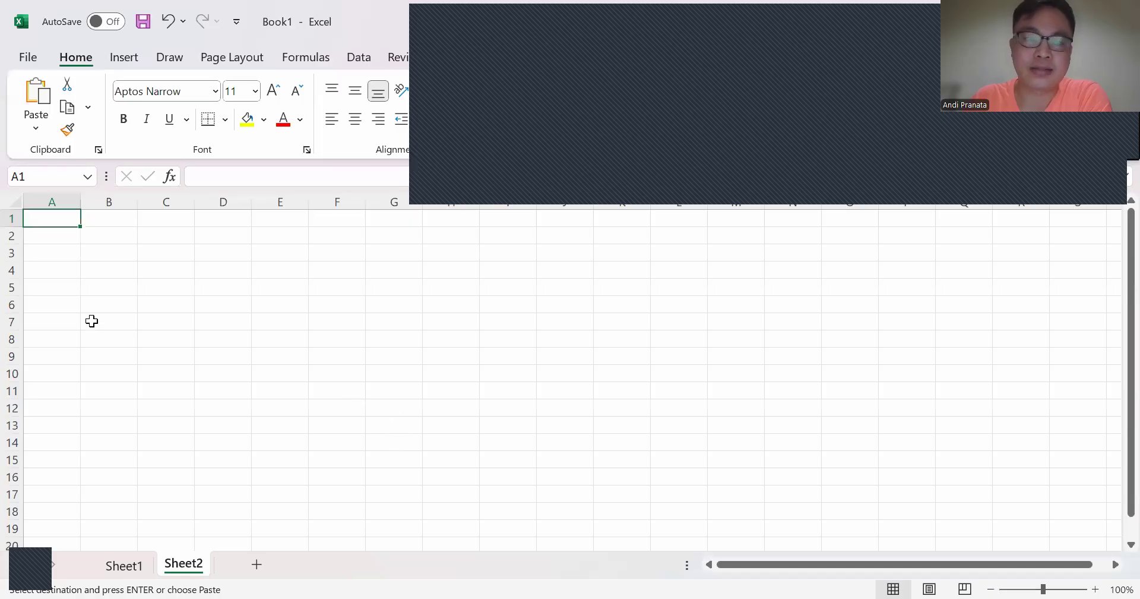
Step: Enter the table headings on Sheet2: df in A2, 0,05 in B2, t in B3 and r in C3
click(74, 236)
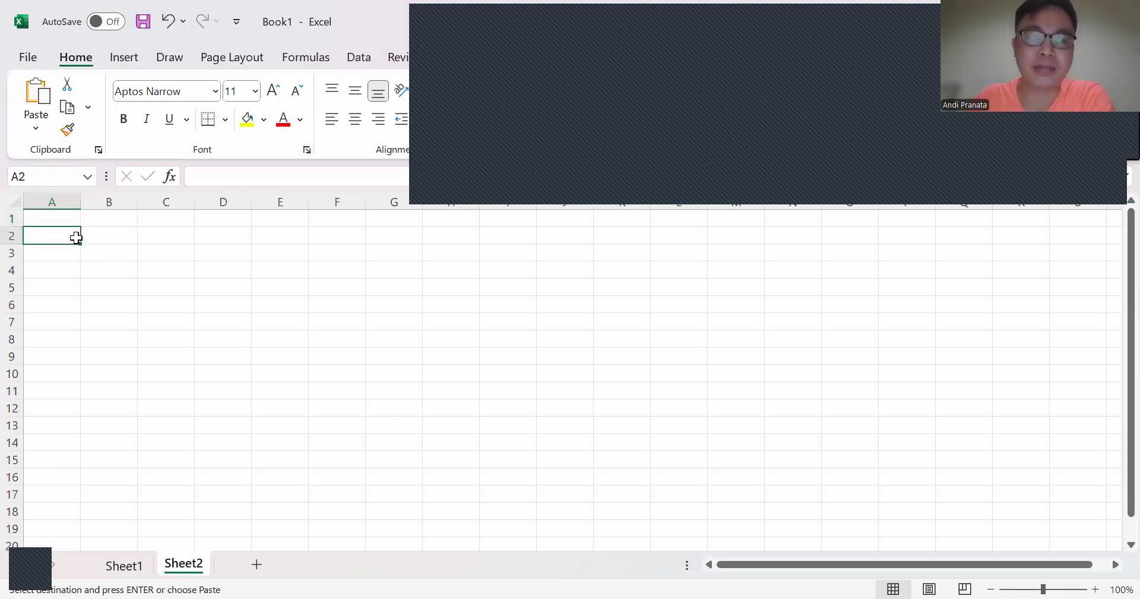
text(df)
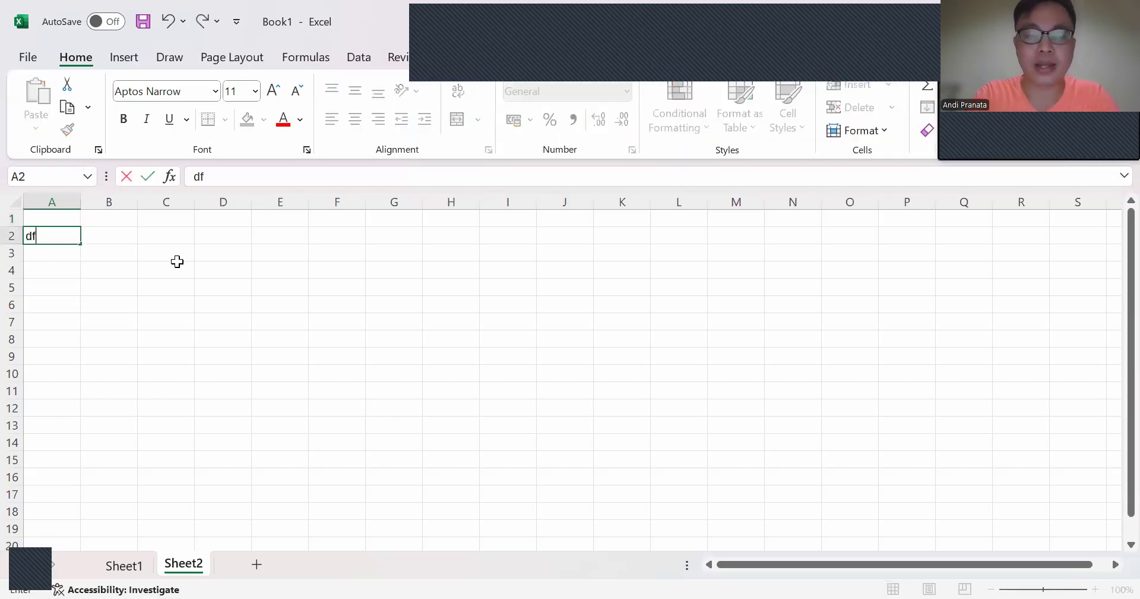
key(Tab)
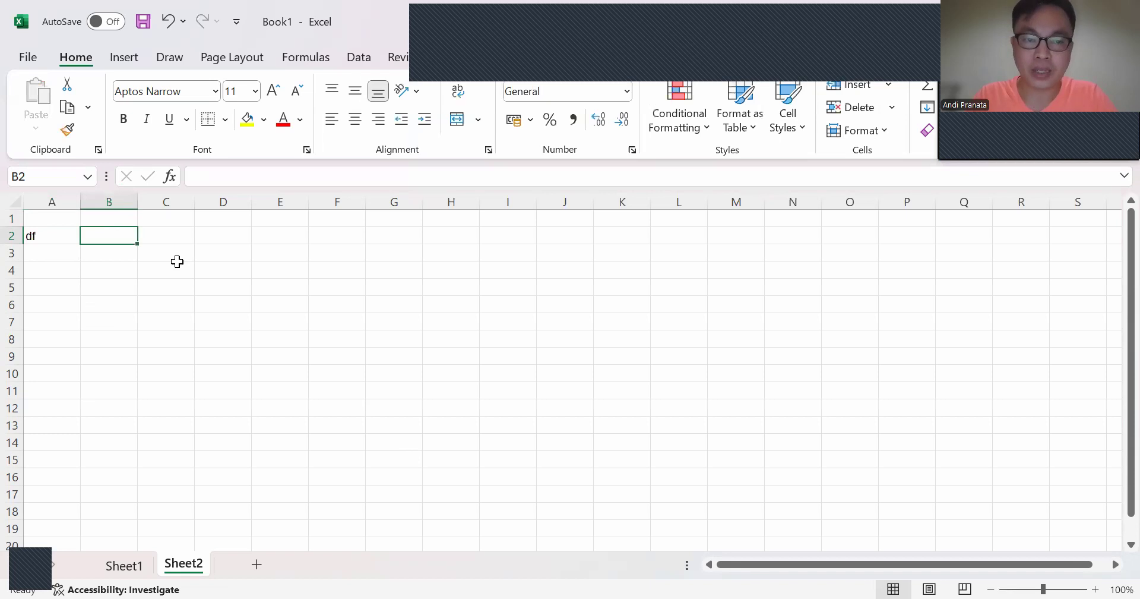
text(0,05)
key(Return)
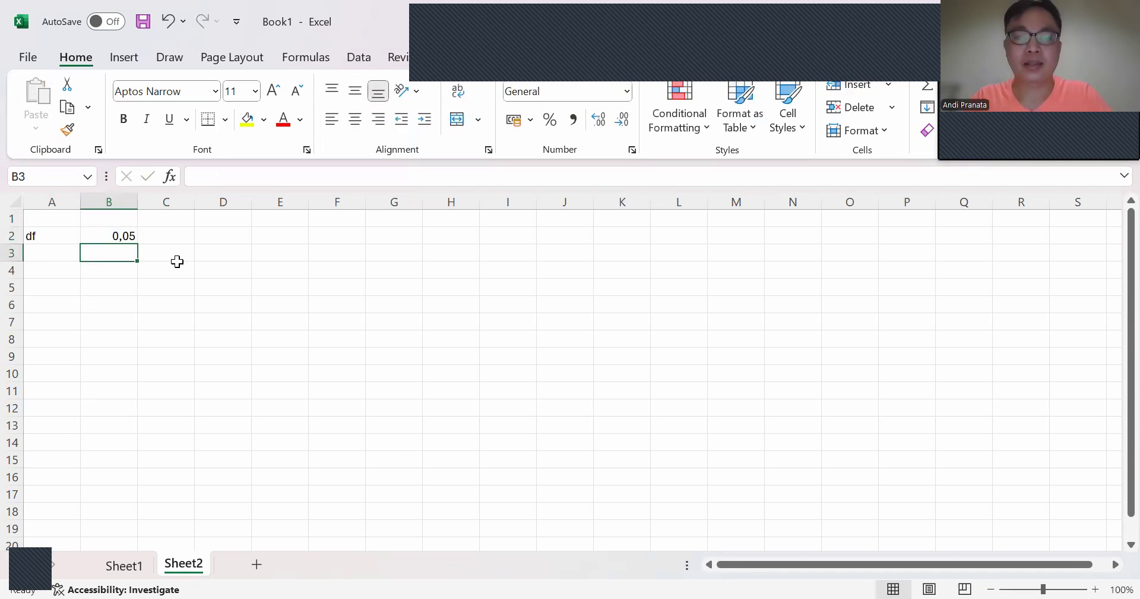
text(t)
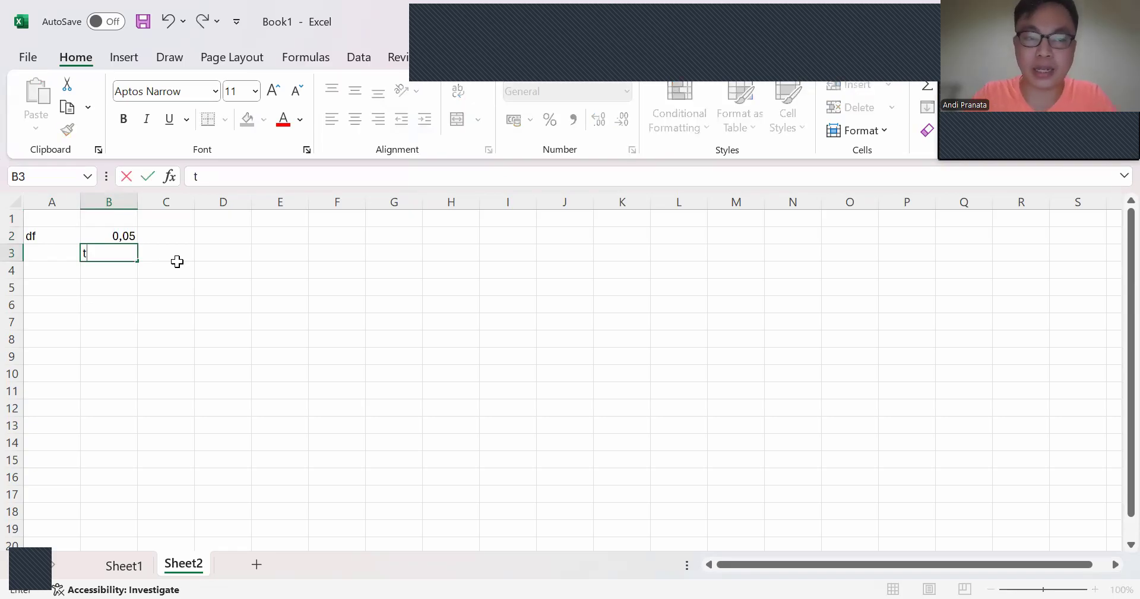
click(178, 260)
text(r)
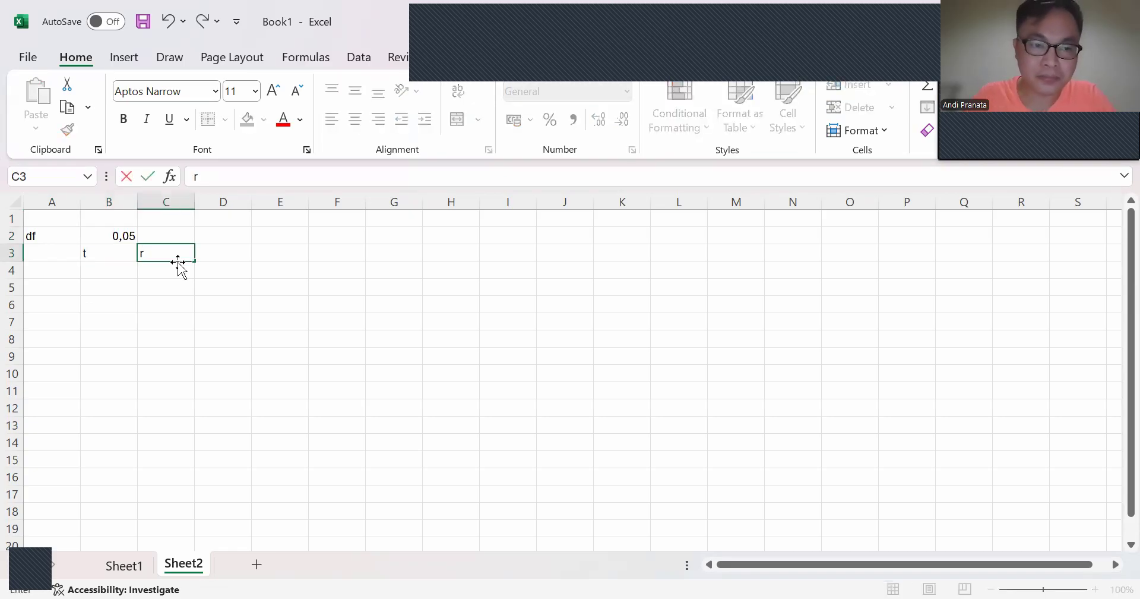
Step: Merge cells A2:A3 and centre the df heading horizontally and vertically
click(39, 239)
drag(39, 238, 39, 254)
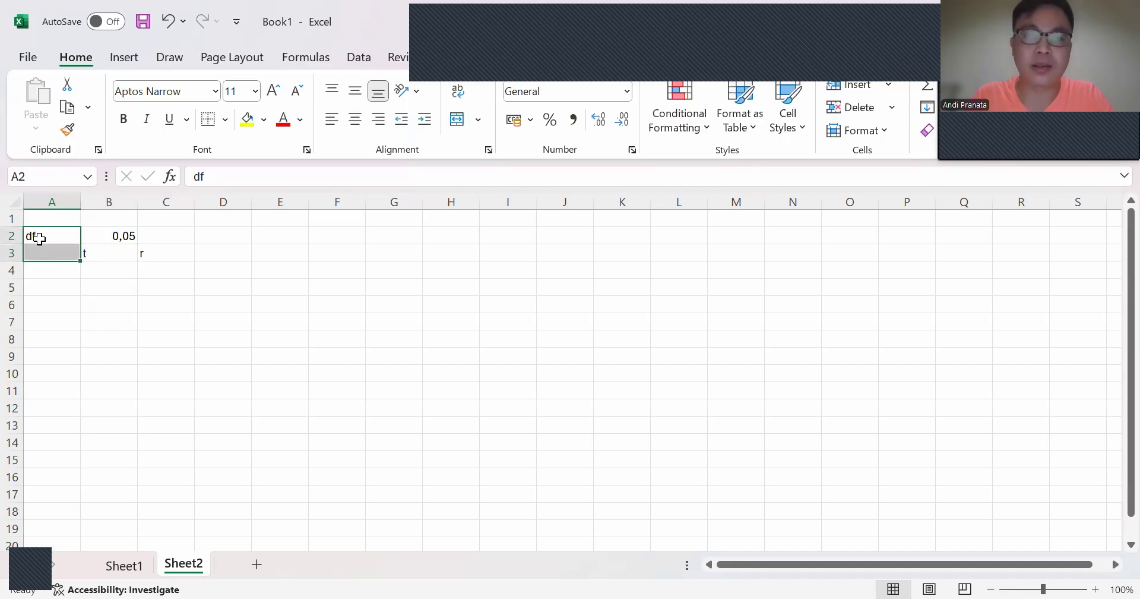
click(456, 121)
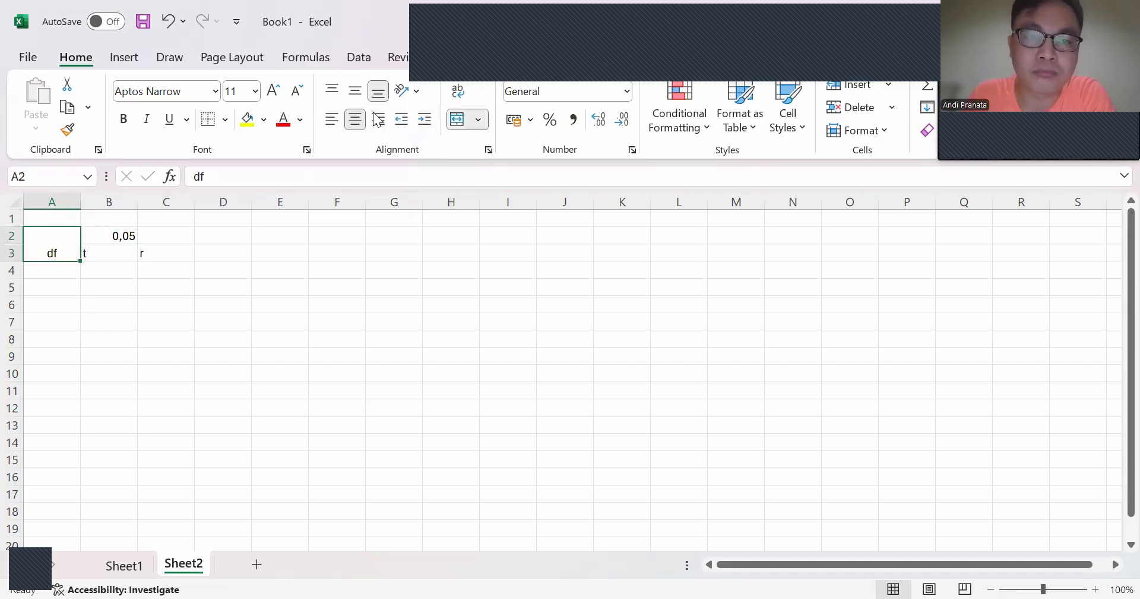
click(354, 91)
Step: Apply all borders to the table range A2:C32
drag(56, 242, 161, 550)
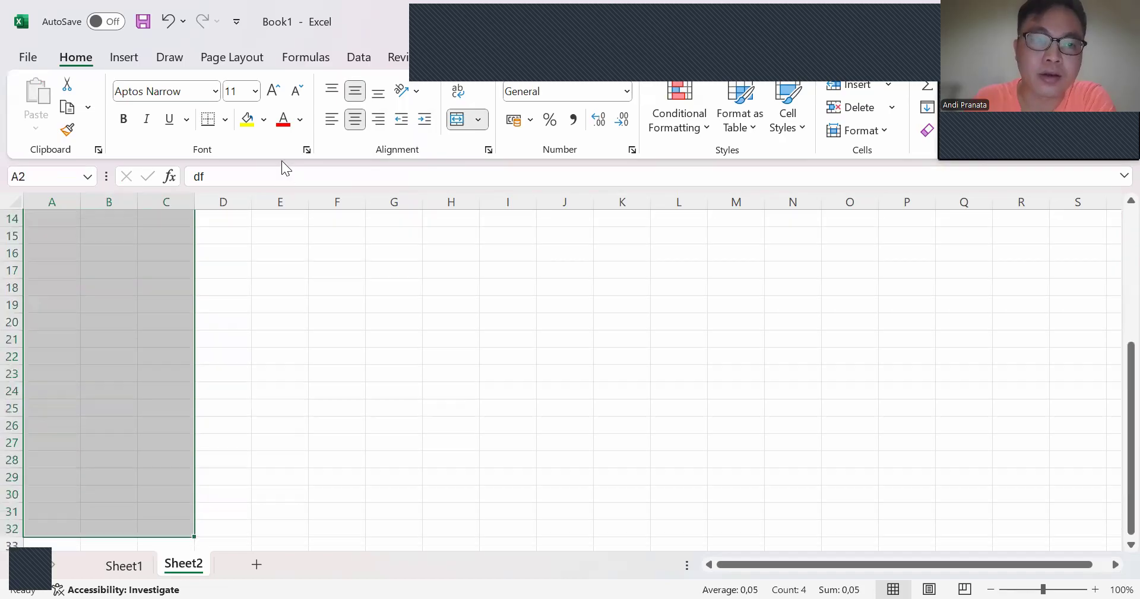
click(226, 121)
click(257, 304)
Step: Fill the df column from A4 to A33 with the consecutive numbers 1 to 30
scroll(45, 293, up, 5)
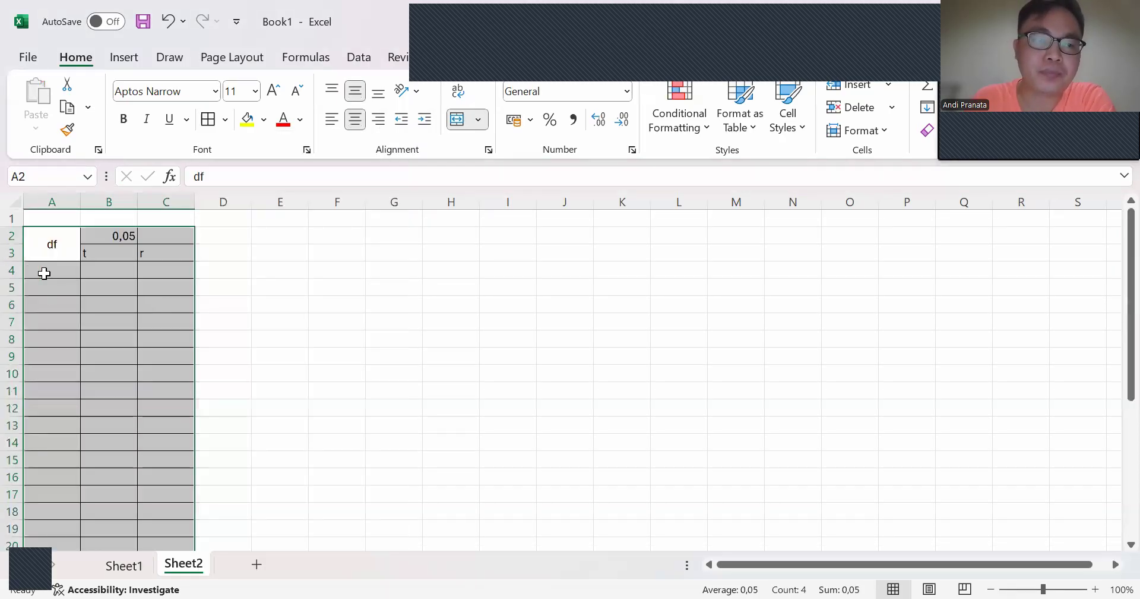
click(50, 272)
text(1)
key(Return)
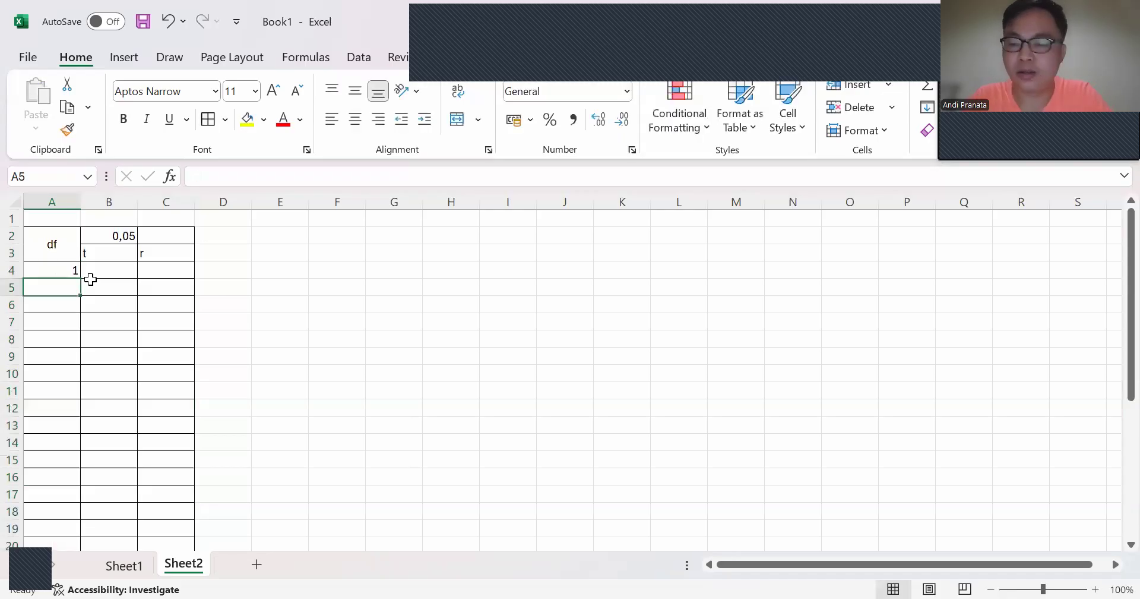
key(Up)
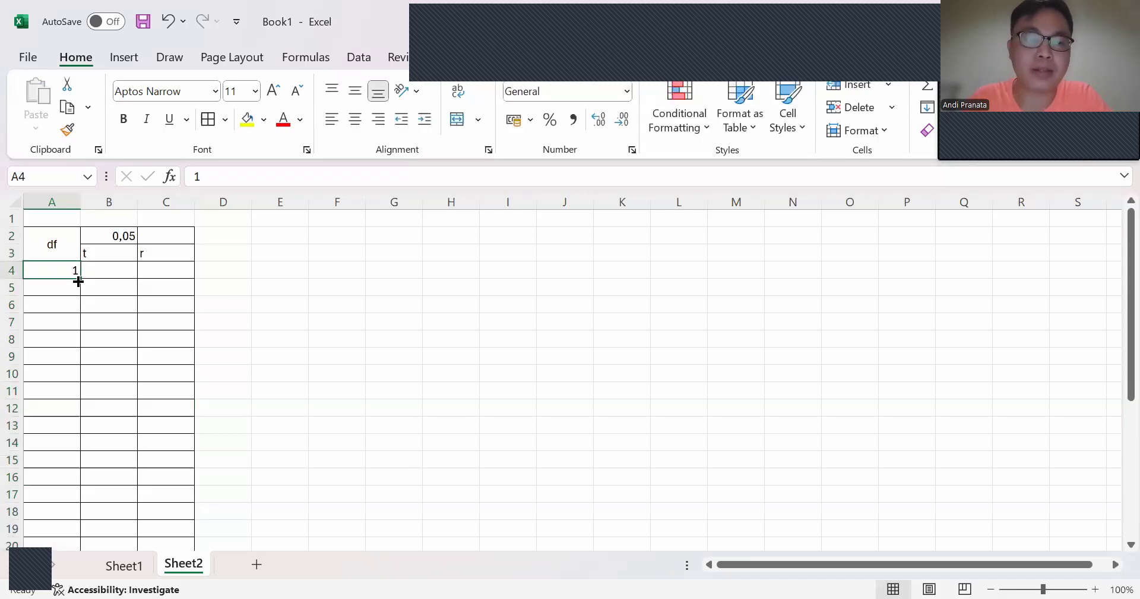
drag(80, 277, 71, 524)
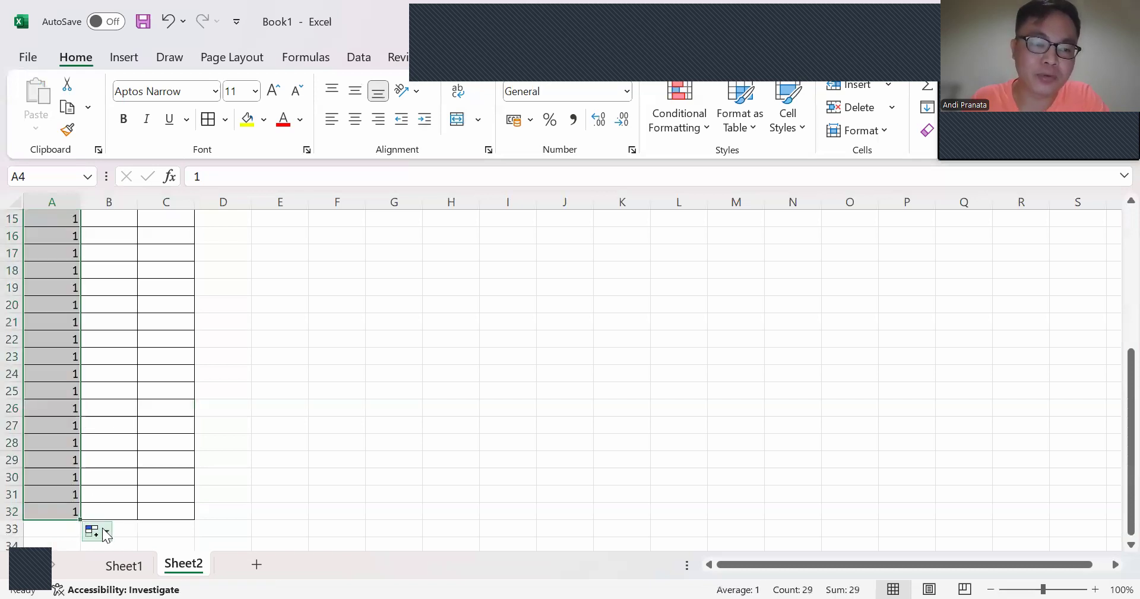
click(92, 530)
click(126, 446)
scroll(135, 433, down, 5)
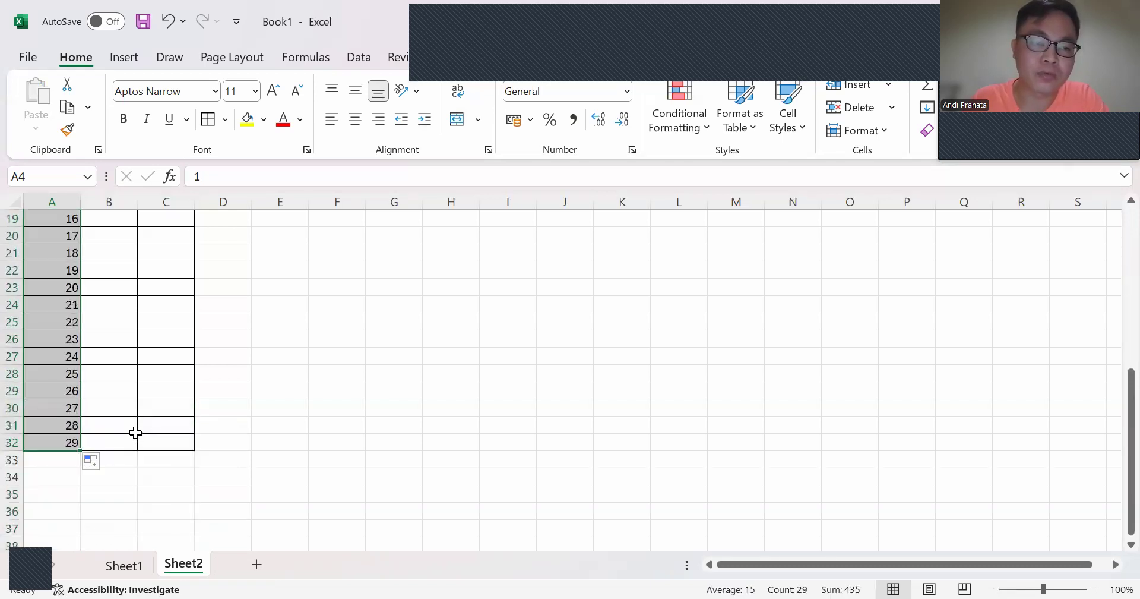
drag(79, 451, 90, 458)
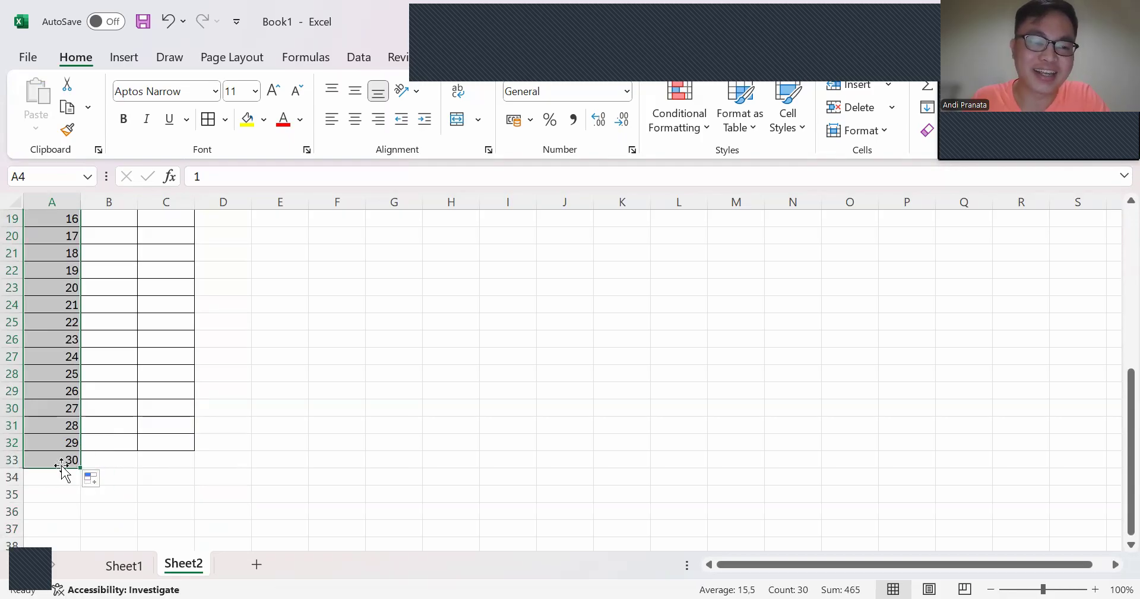
Step: Extend the all-borders formatting to range A4:C33 so it includes the df 30 row
key(shift+Right)
key(shift+Right)
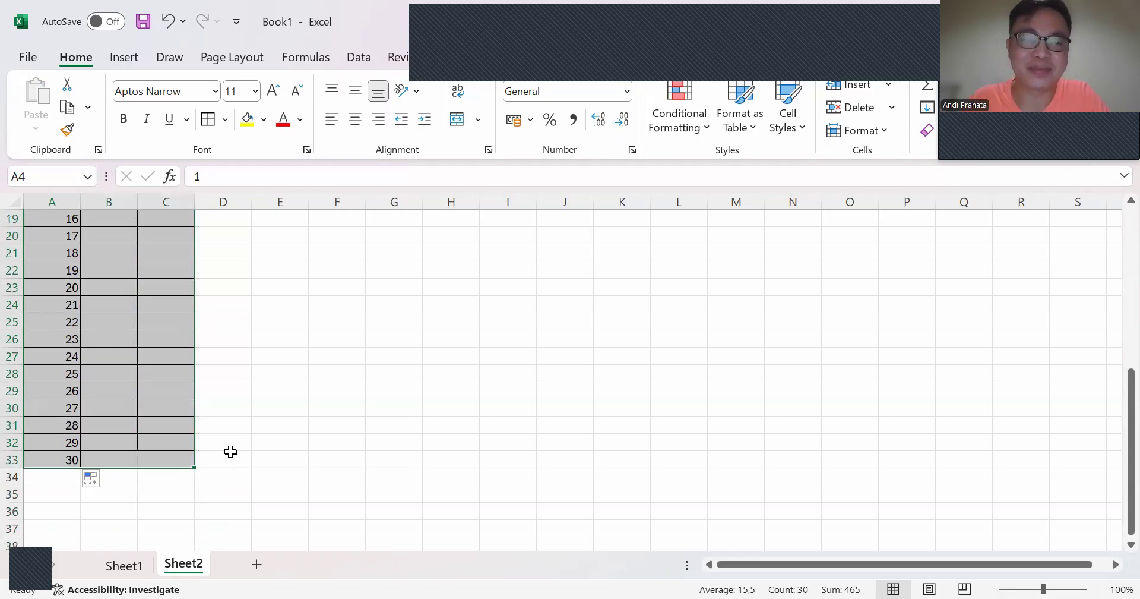
click(207, 120)
scroll(298, 323, up, 6)
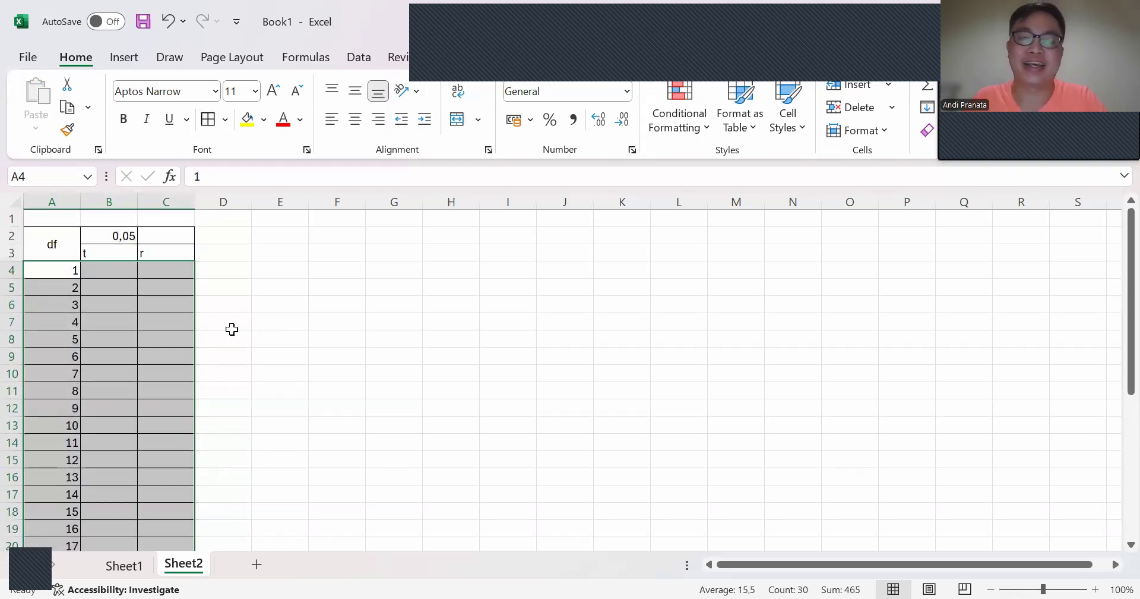
Step: Centre the t and r headings horizontally in B3:C3
click(116, 256)
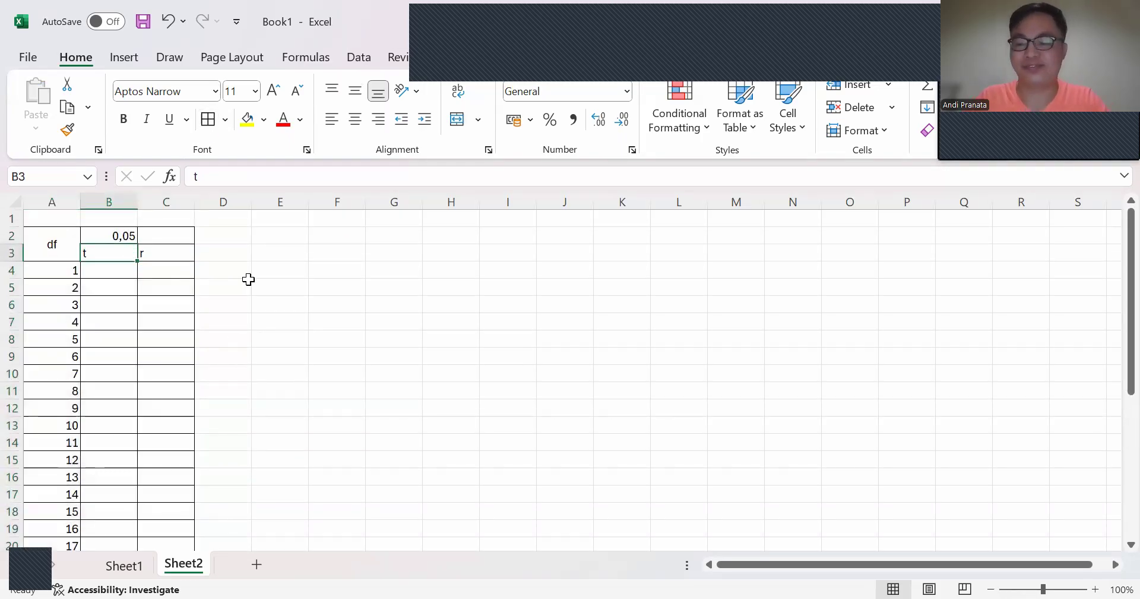
key(shift+Right)
click(355, 119)
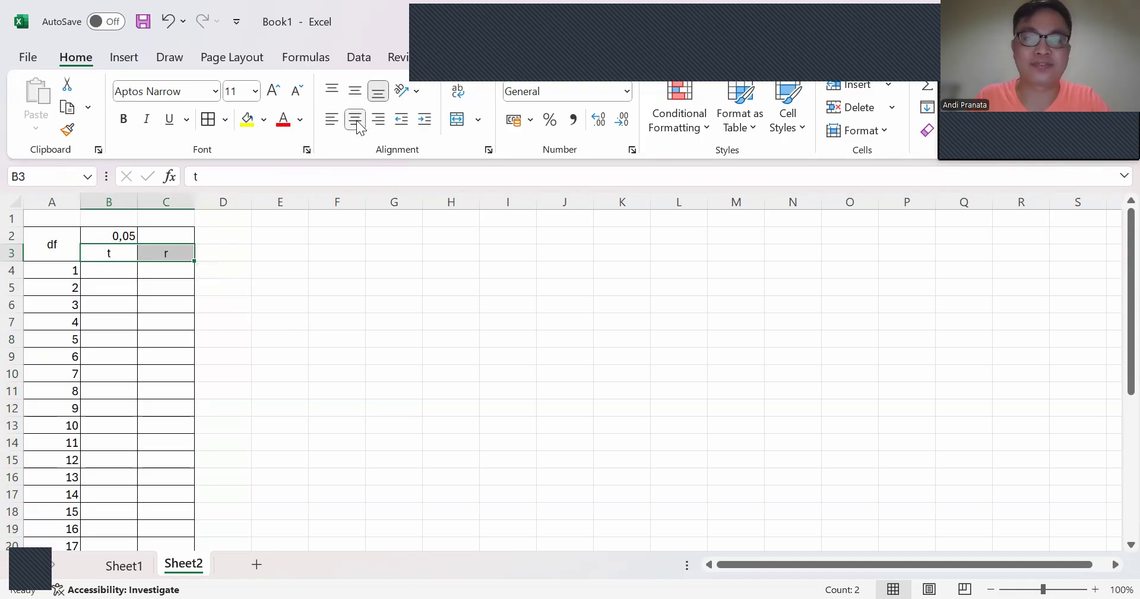
Step: Merge cells B2:C2 and centre the 0,05 heading across the t and r columns
click(113, 229)
key(shift+Right)
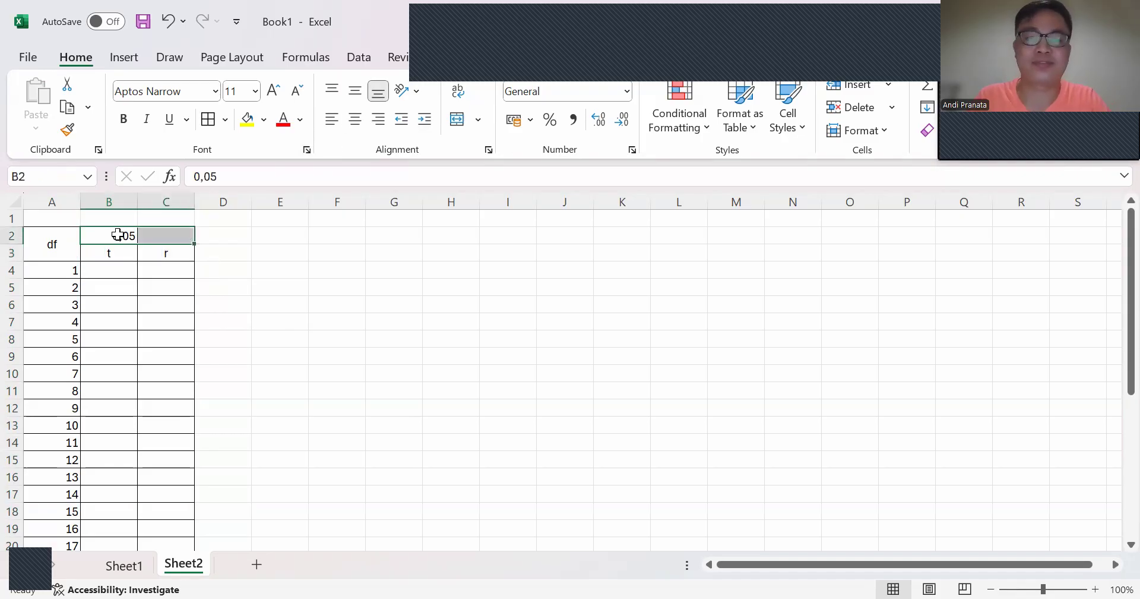
click(356, 122)
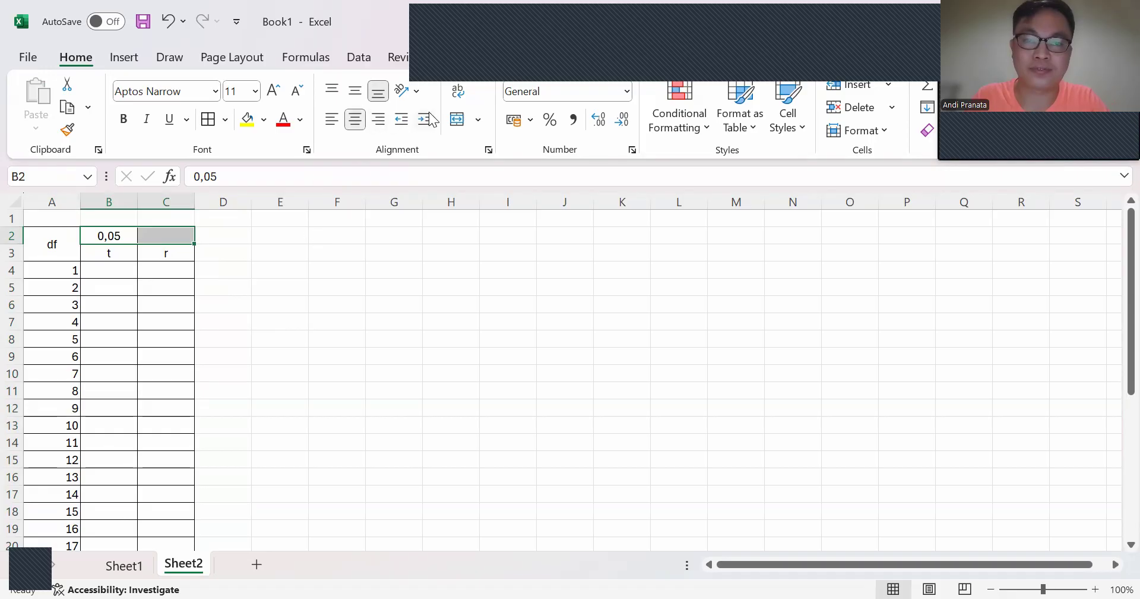
click(457, 119)
click(339, 270)
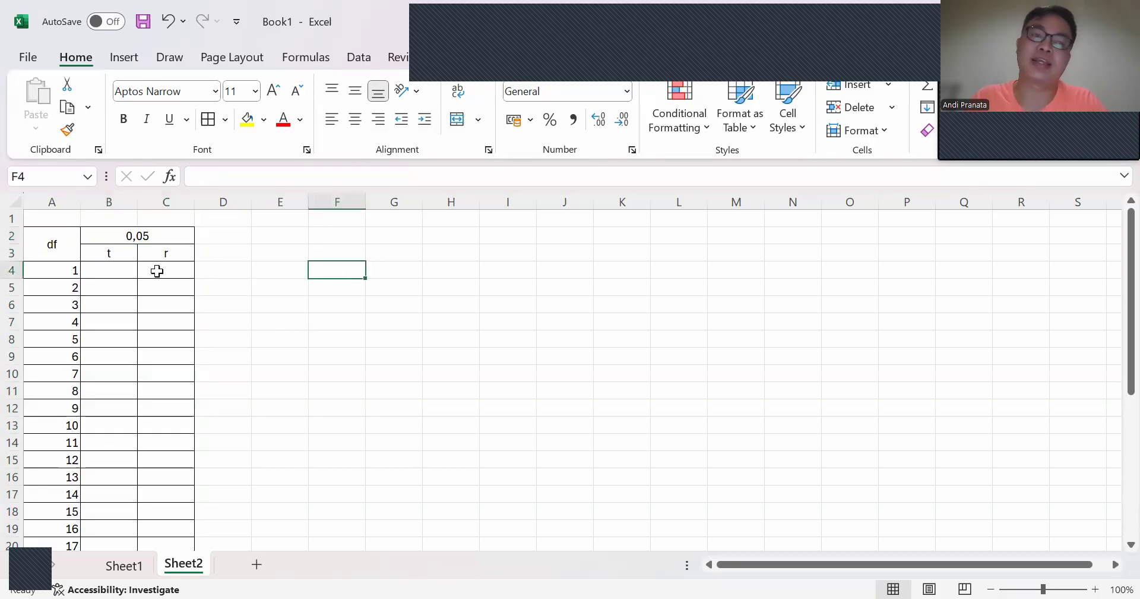
Step: Enter the formula =TINV(B$2;A4) in B4 to calculate the t value for df 1, with the probability row locked
click(124, 272)
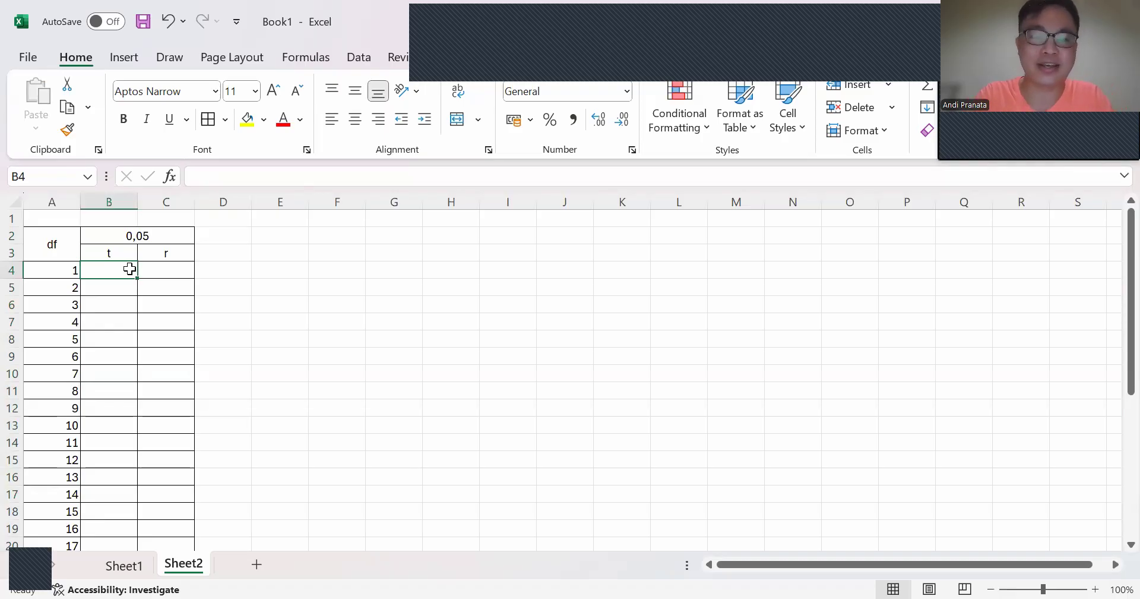
text(=)
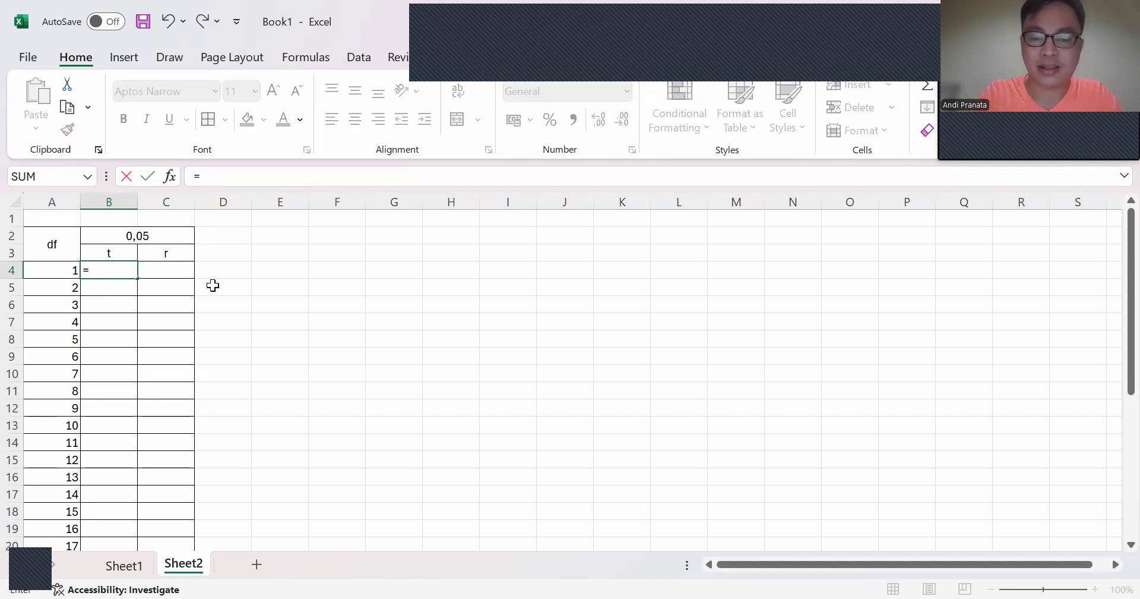
text(TI)
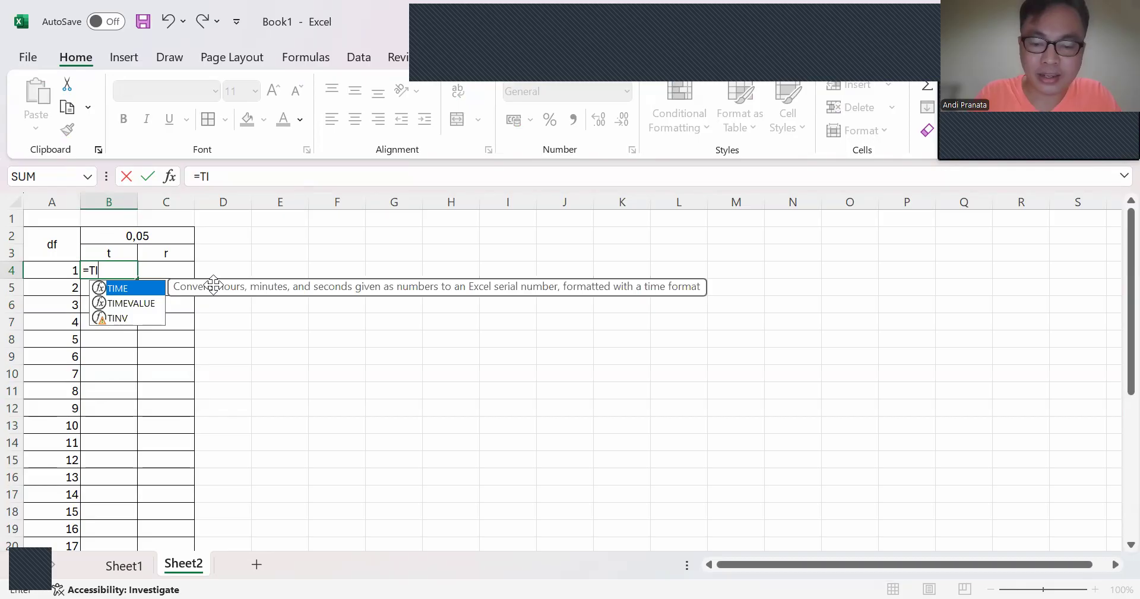
text(N)
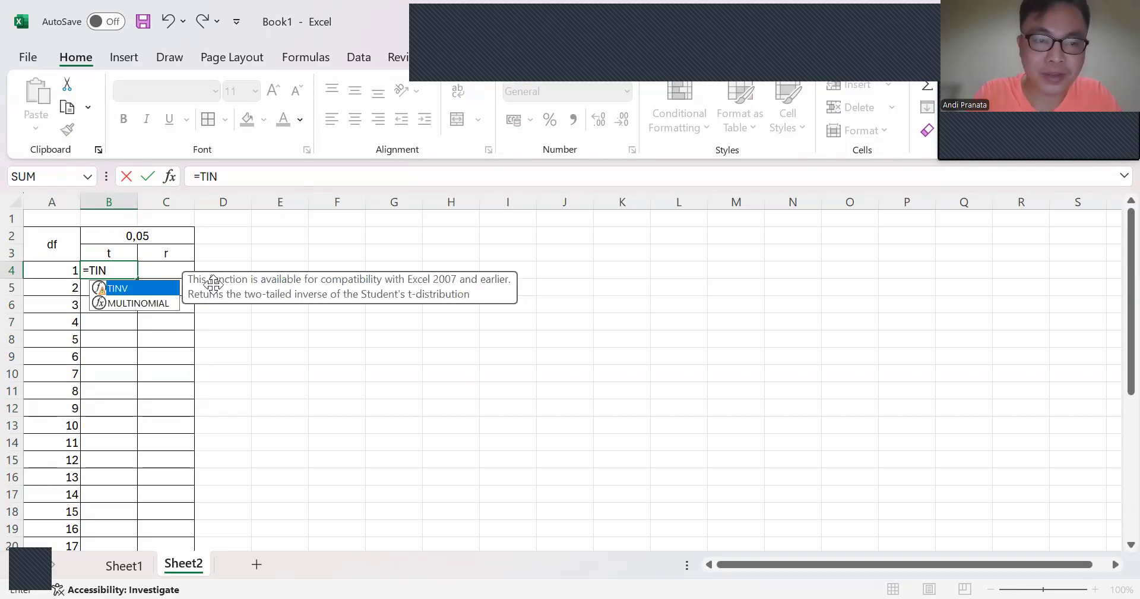
text(V)
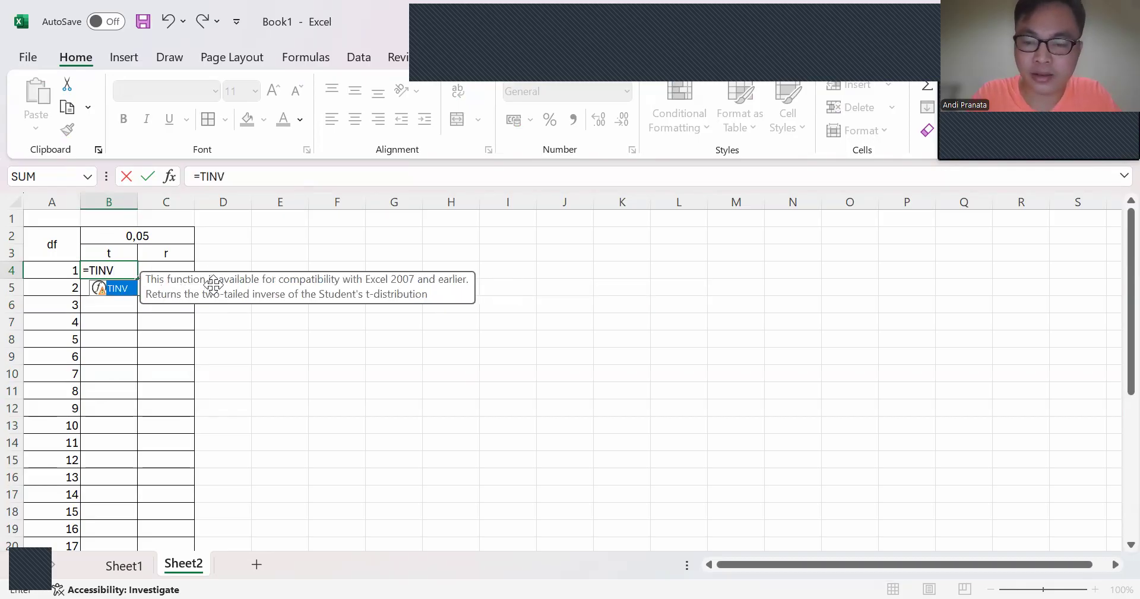
text(()
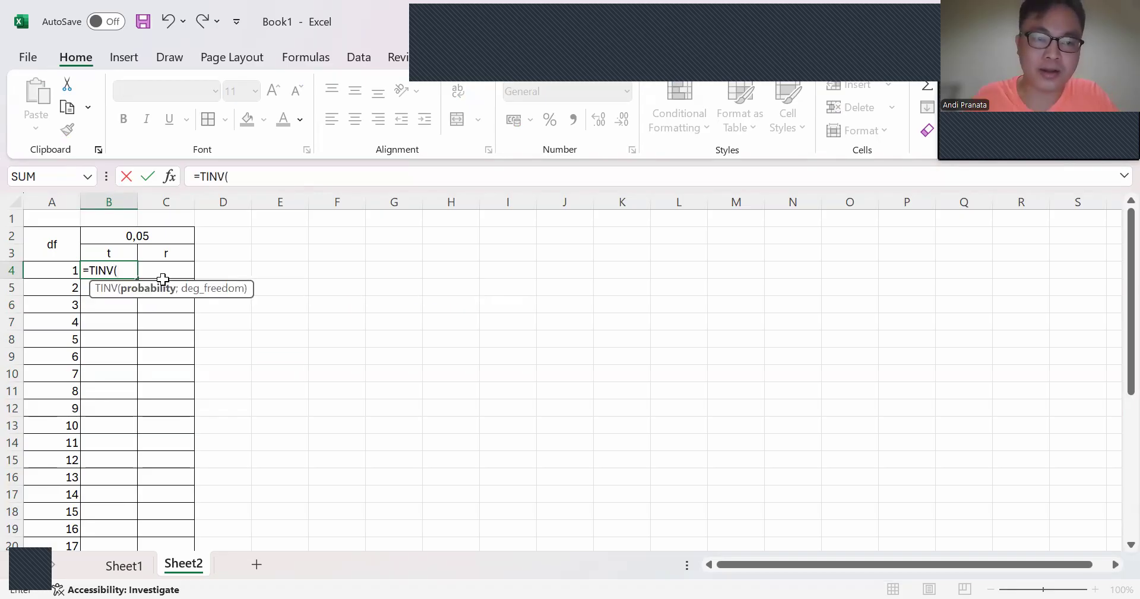
click(145, 236)
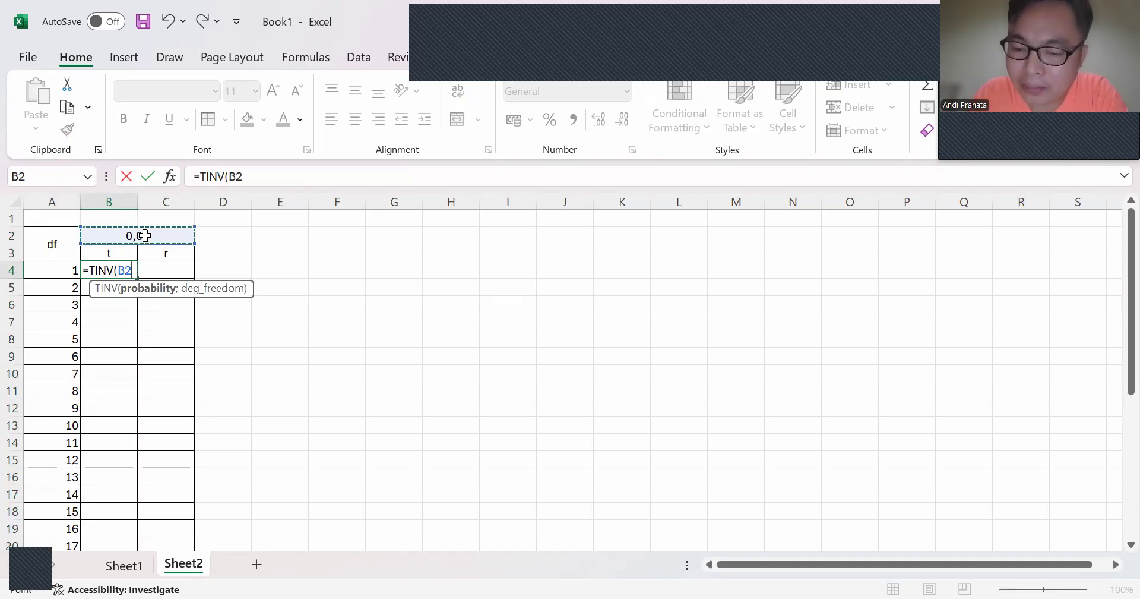
text(;)
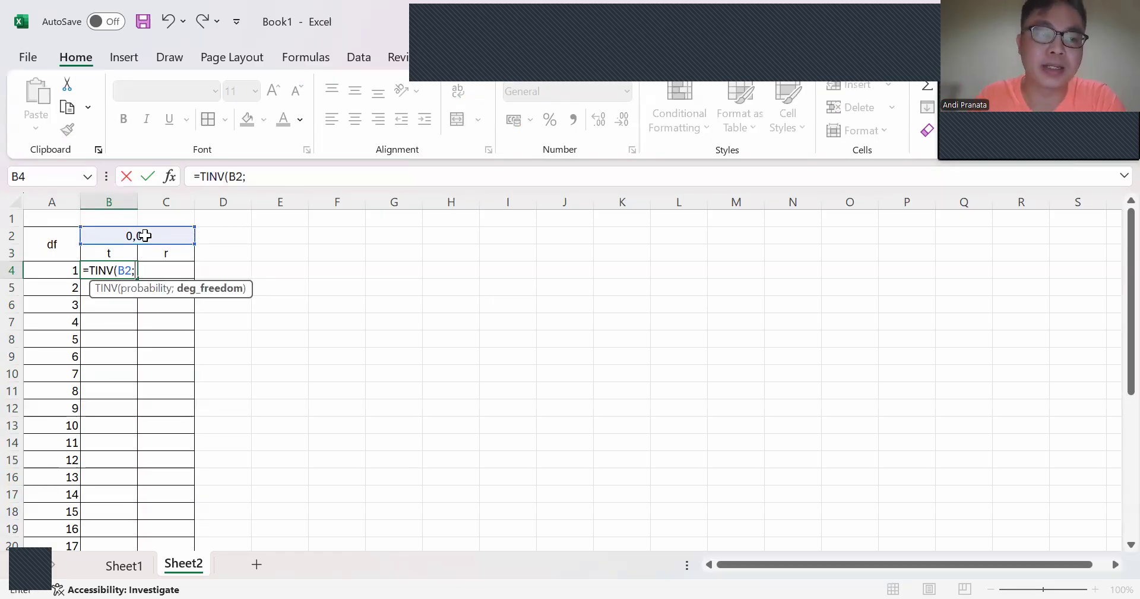
click(49, 270)
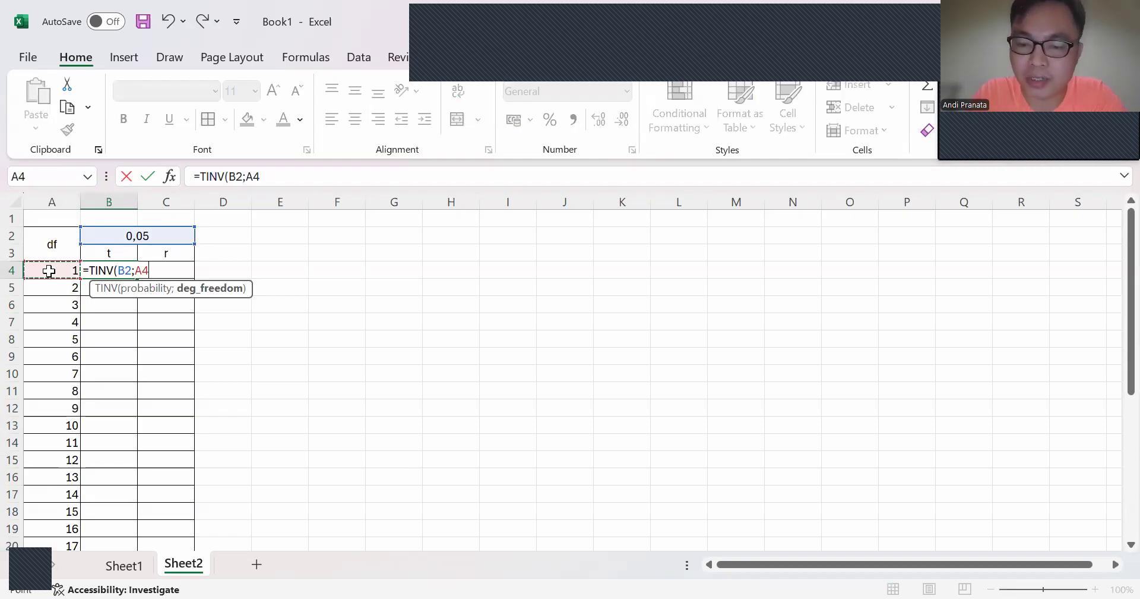
text())
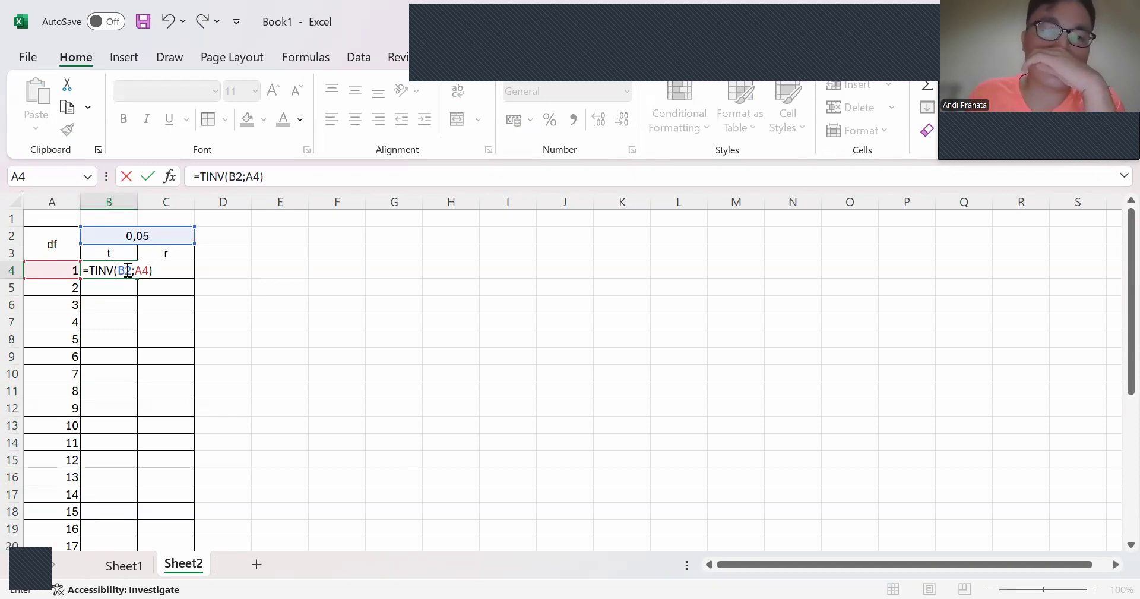
click(127, 270)
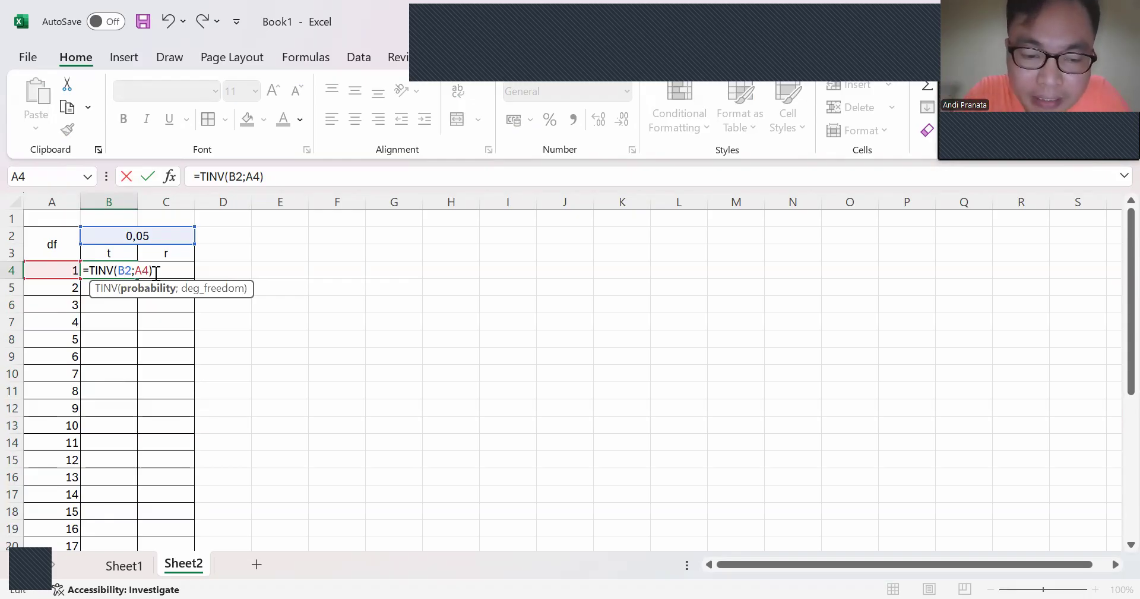
text($)
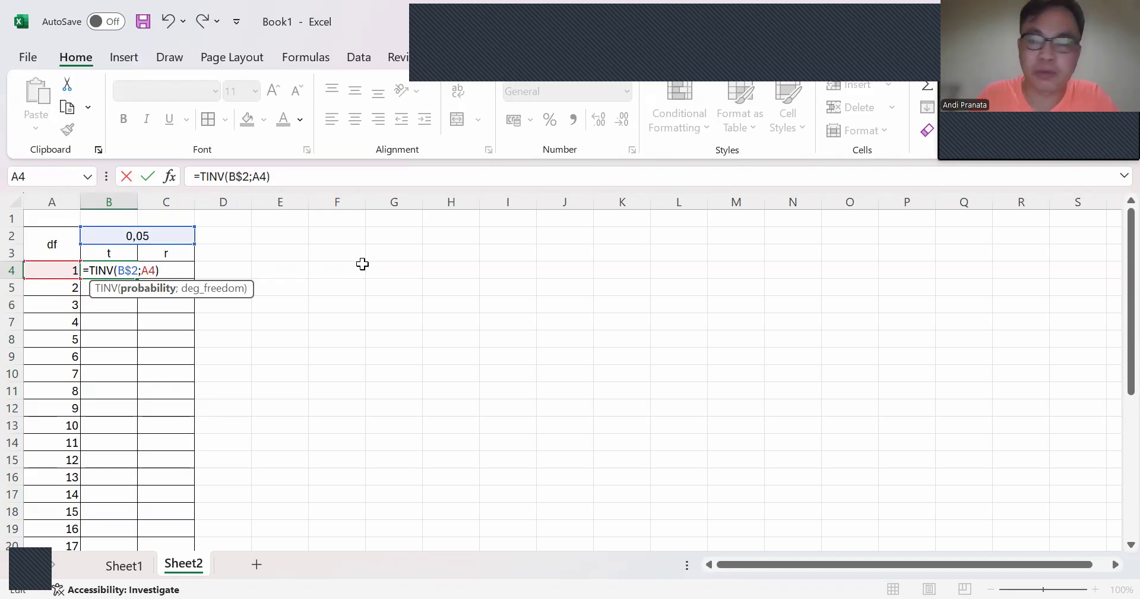
key(Return)
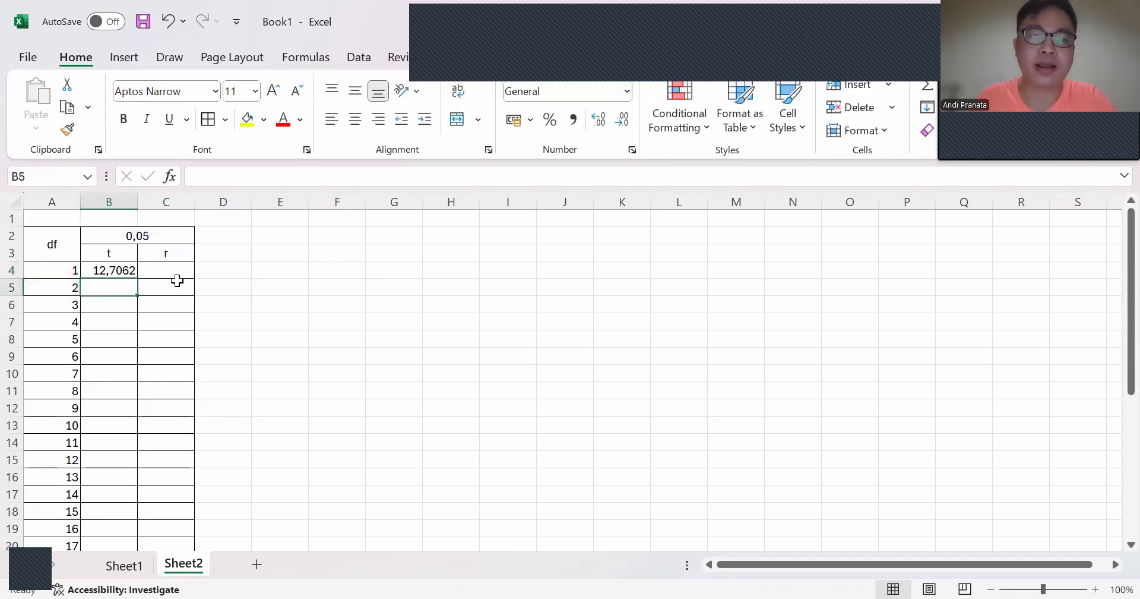
Step: Fill the t formula from B4 down to B33 for df 1 to 30 and format the values to three decimal places
click(136, 274)
drag(137, 277, 145, 522)
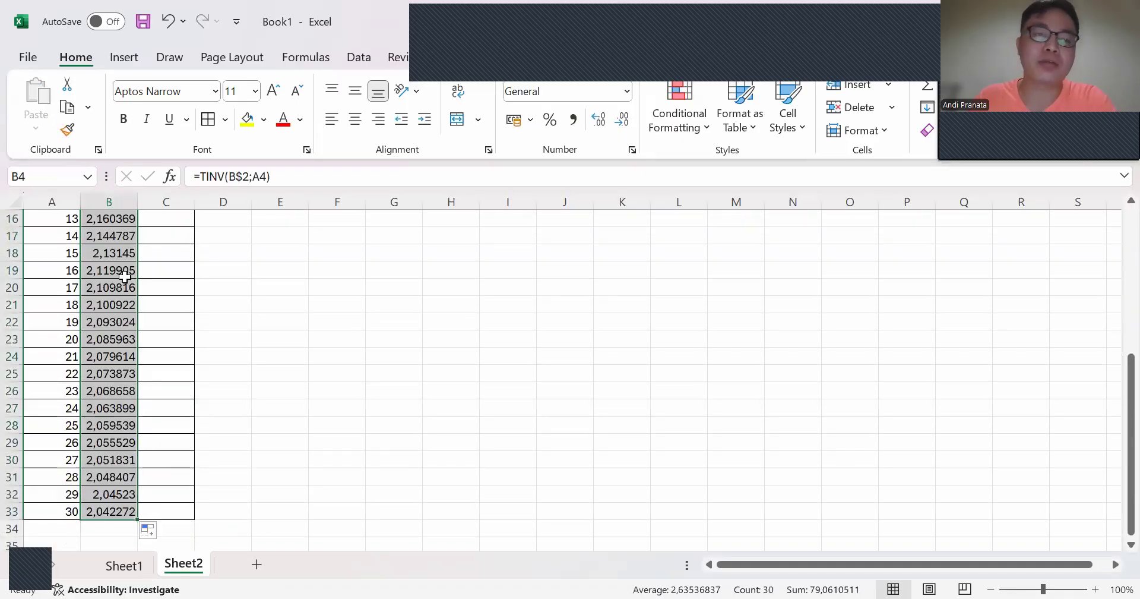
scroll(126, 270, up, 5)
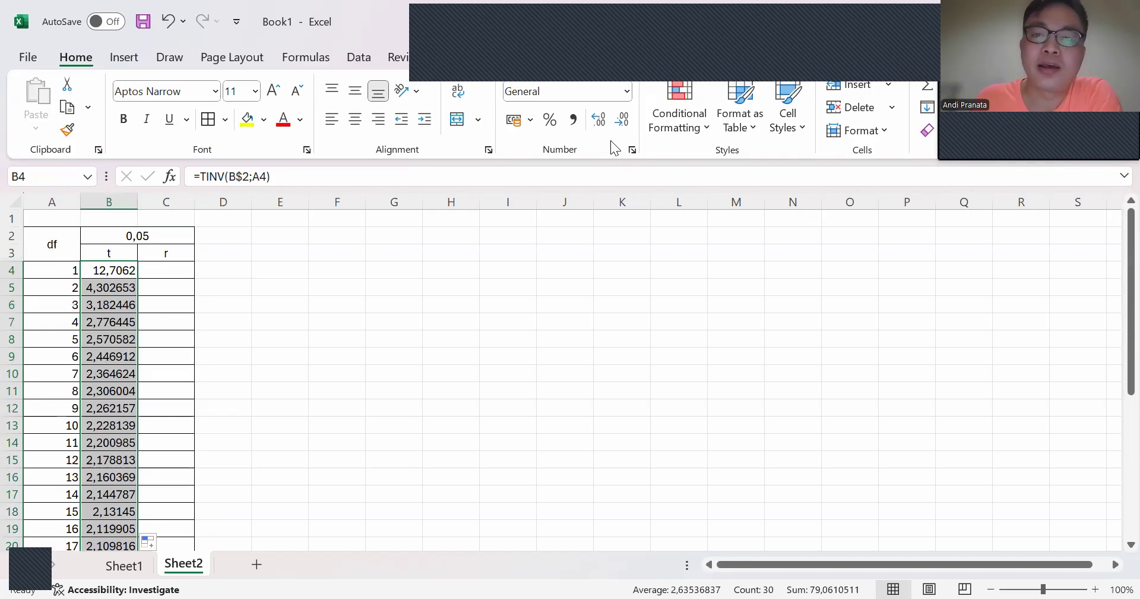
click(623, 121)
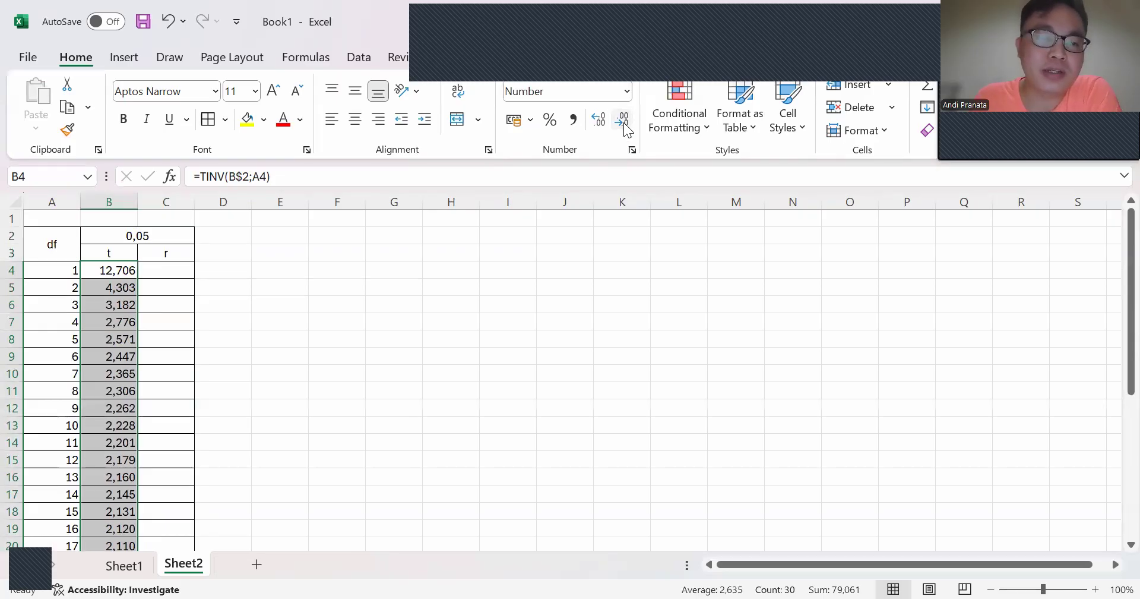
scroll(475, 285, down, 6)
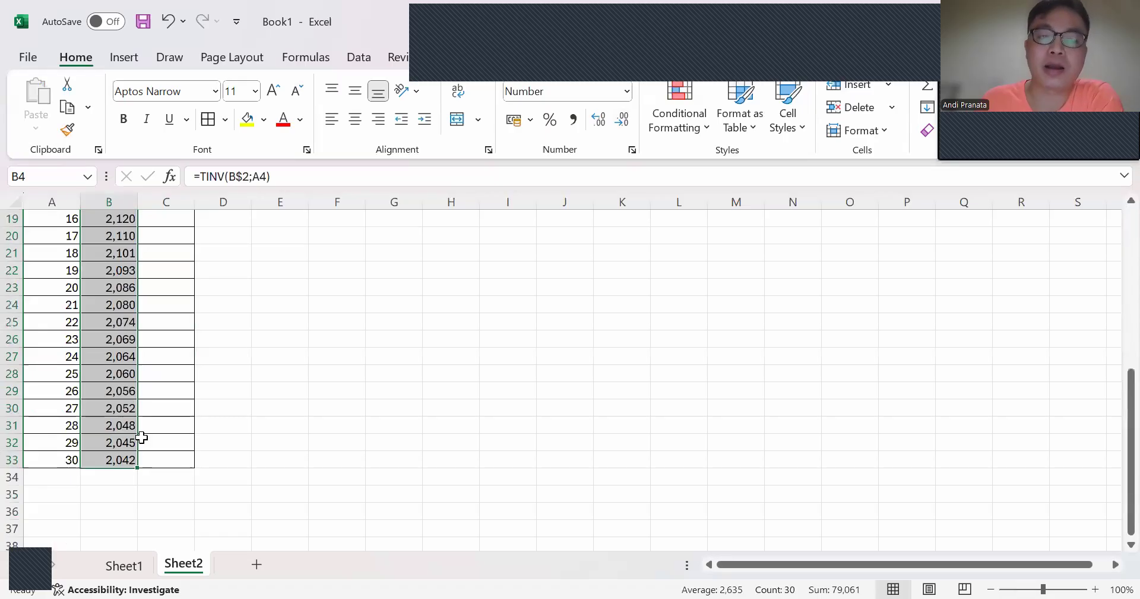
scroll(143, 435, up, 6)
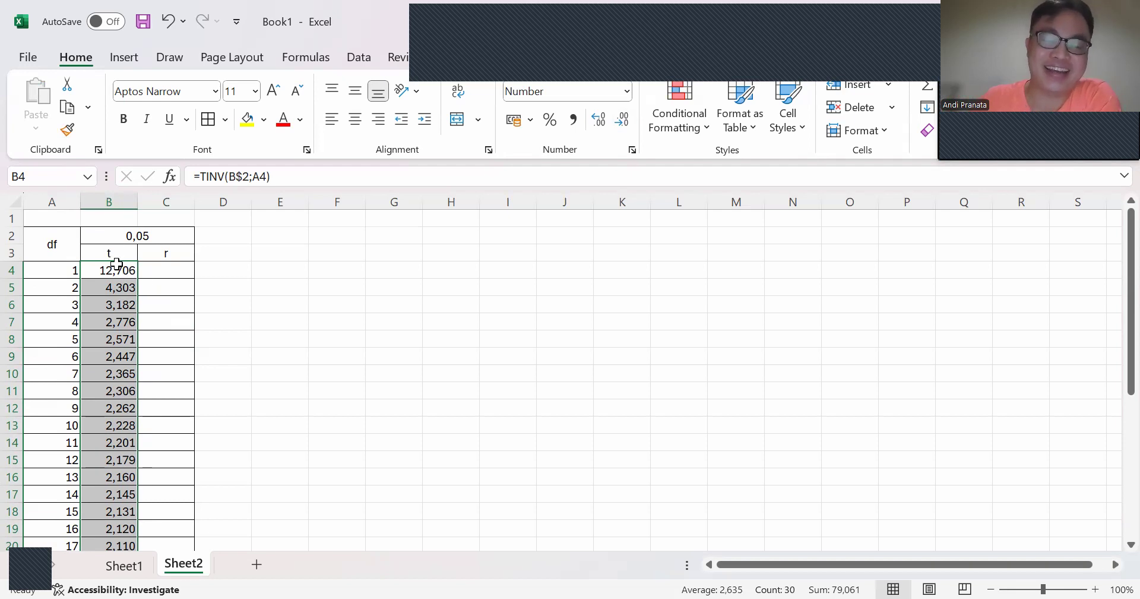
Step: Try to enter the r formula =B4/SQRT(A4;B4^2) in C4, based on the t value and df
click(164, 274)
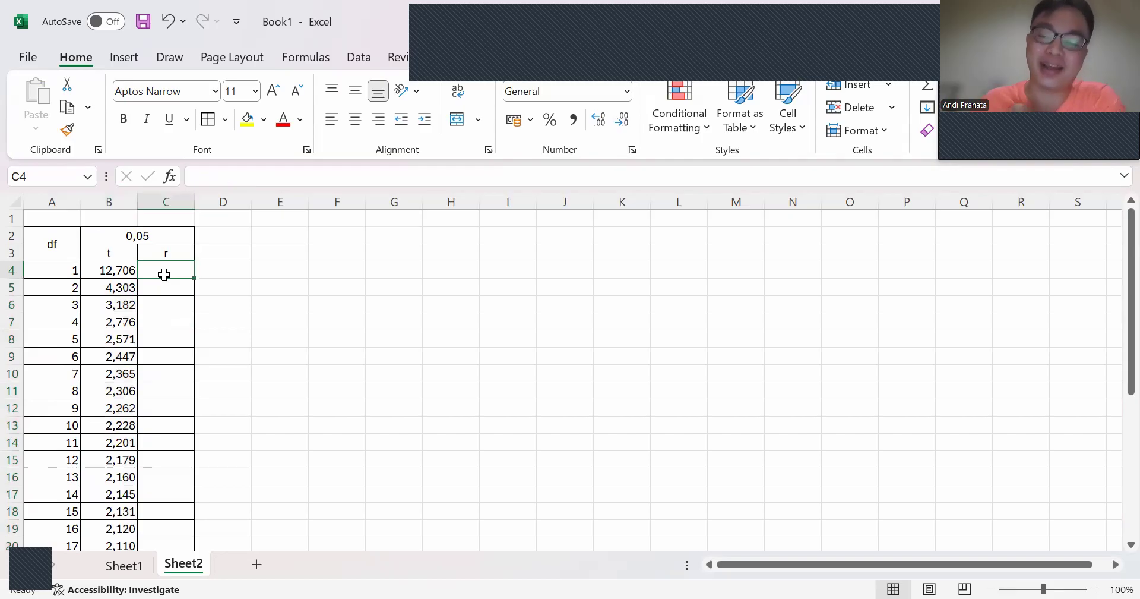
text(=)
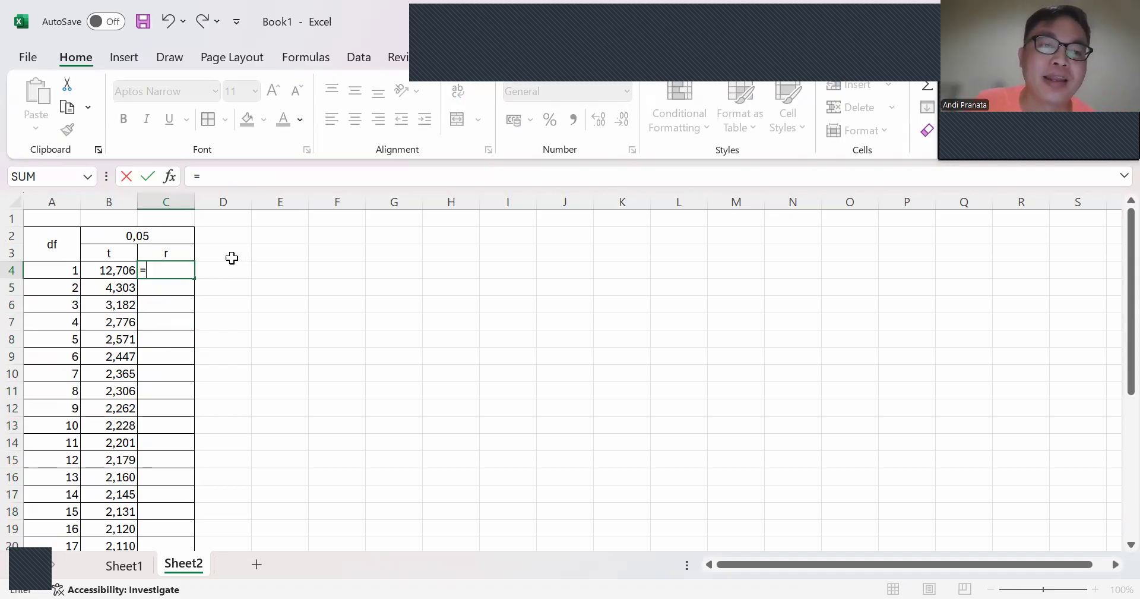
click(117, 272)
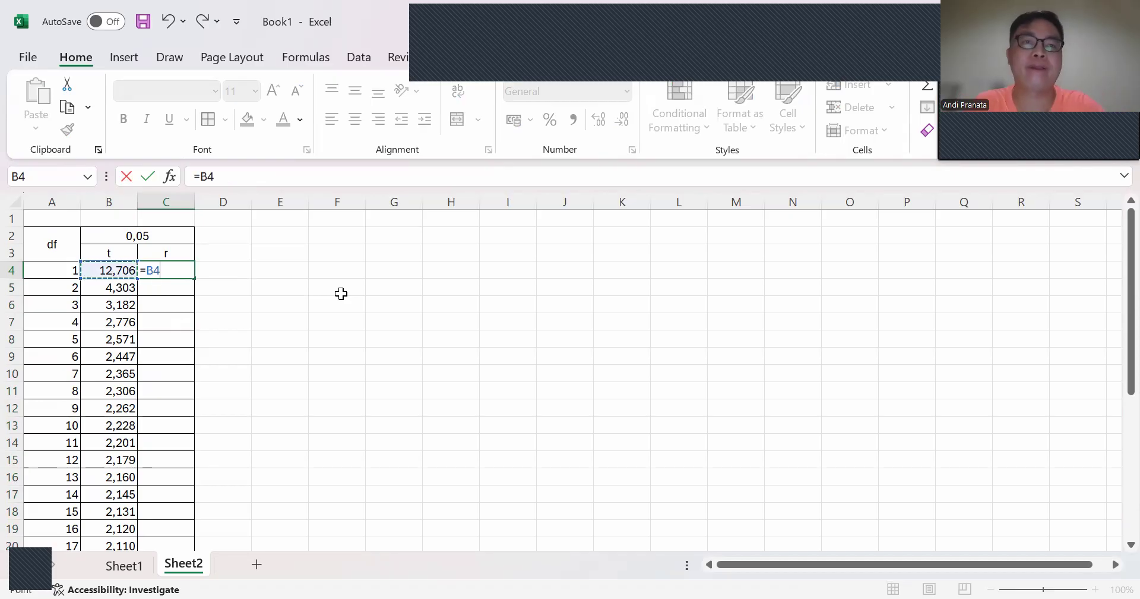
text(/)
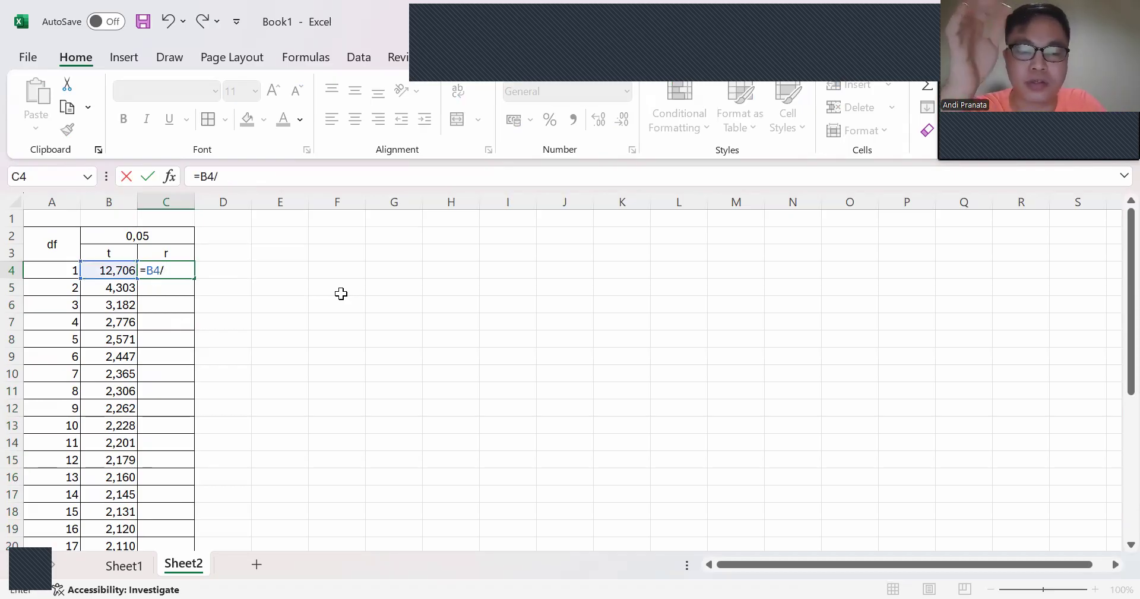
text(SQRT)
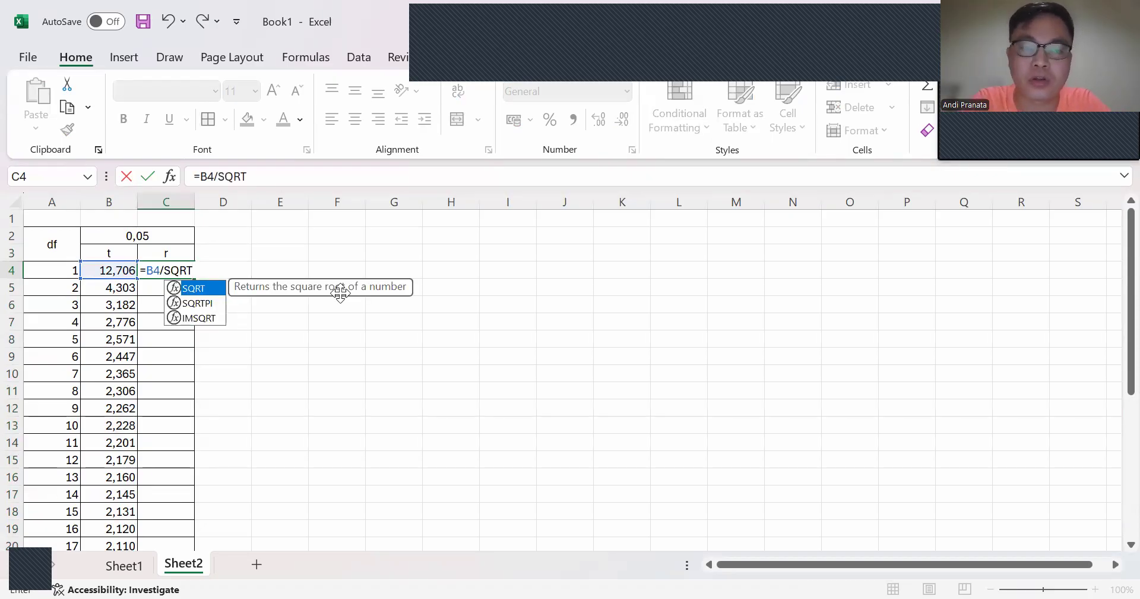
text(()
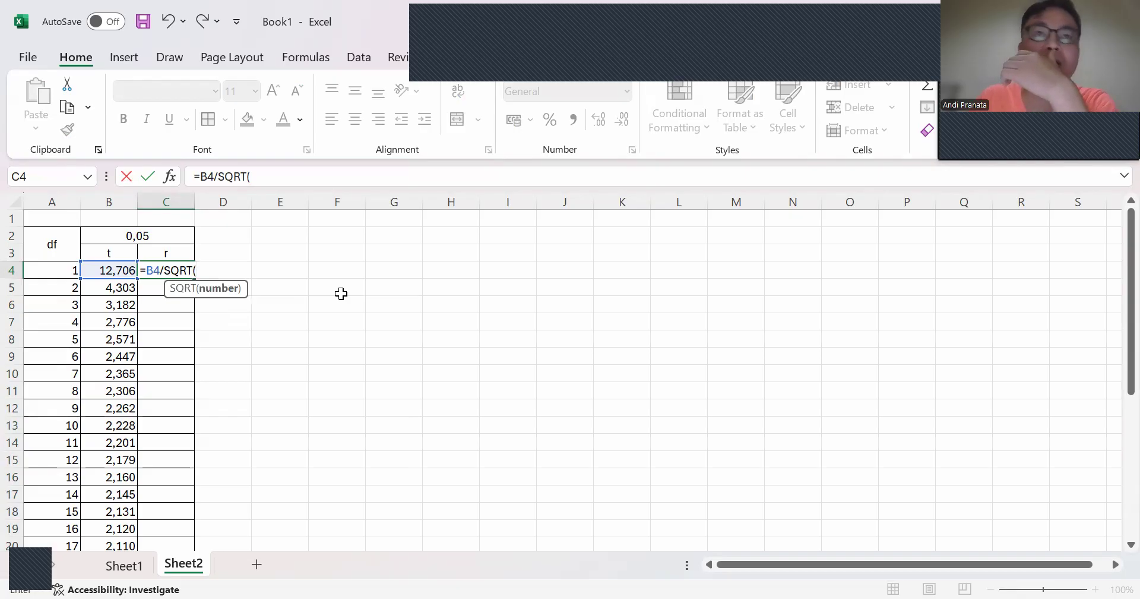
click(66, 271)
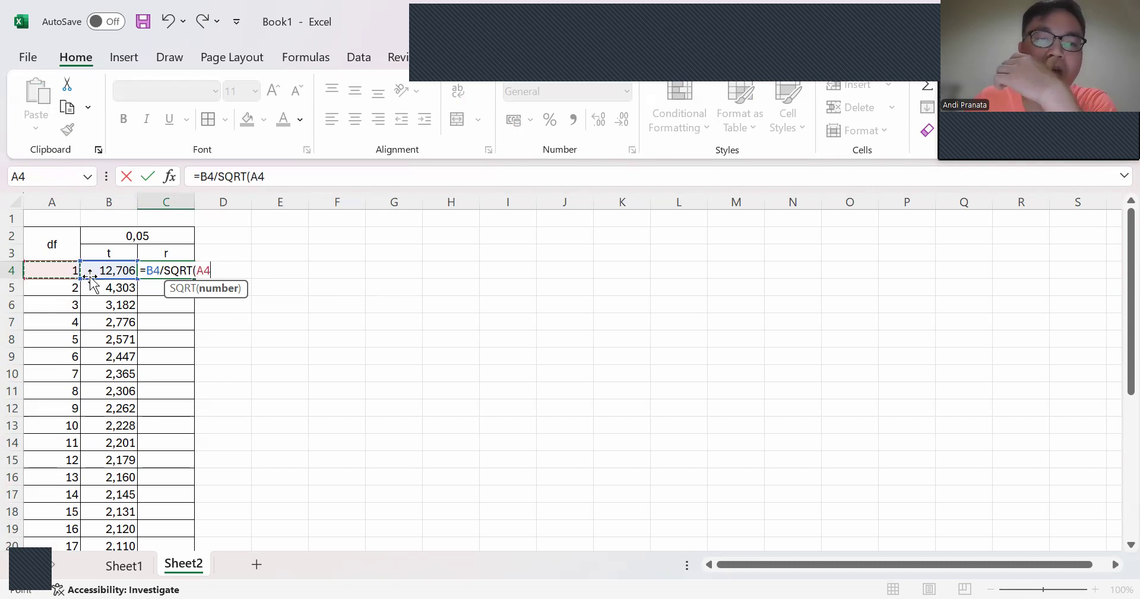
text(;)
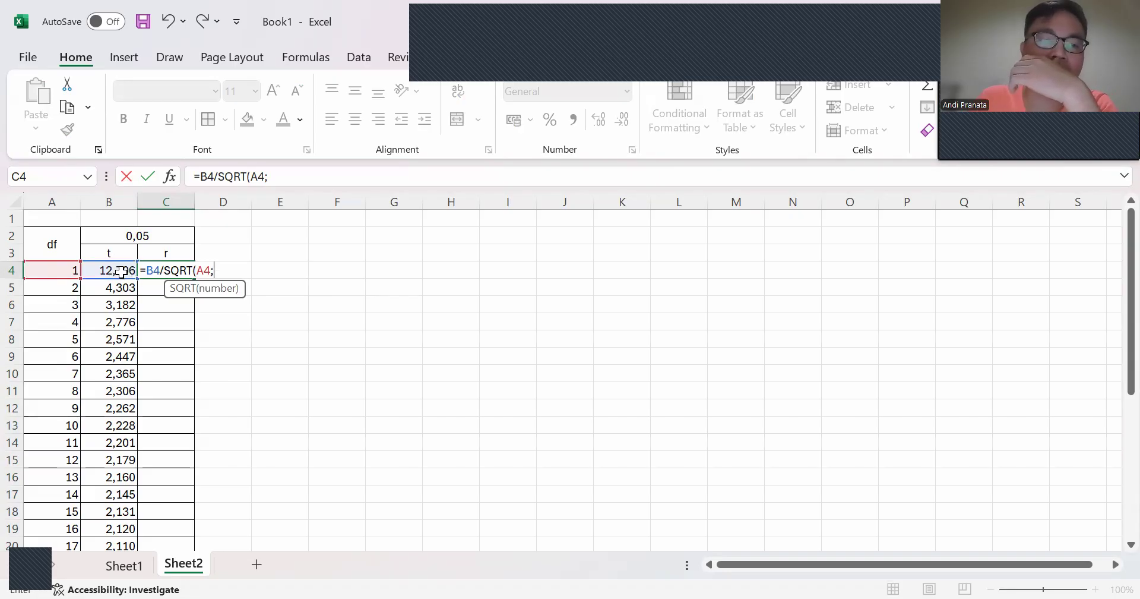
click(118, 268)
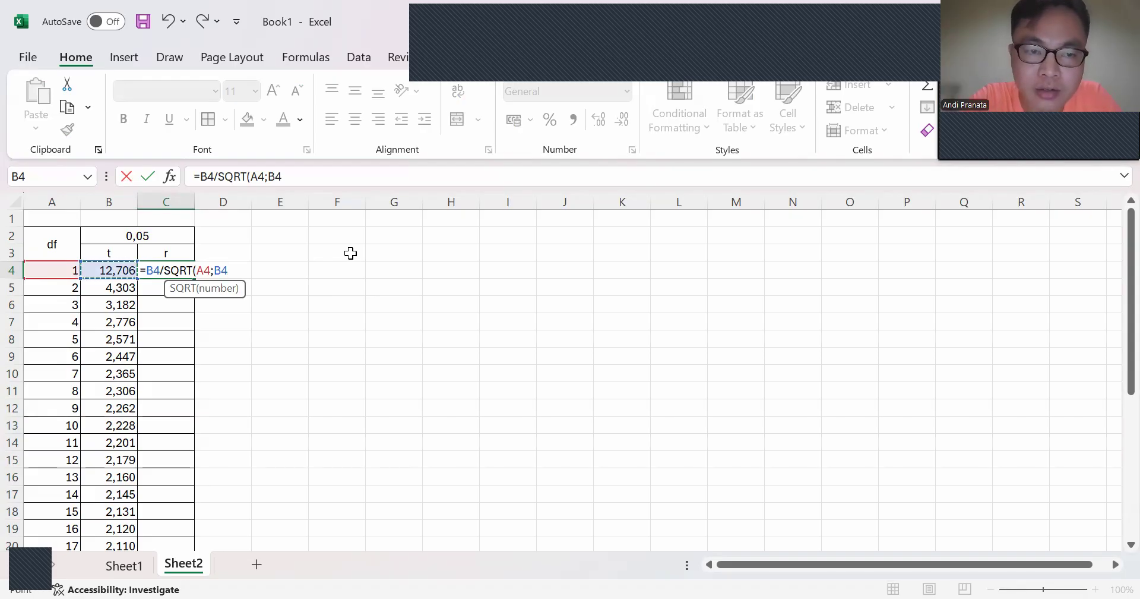
text(^)
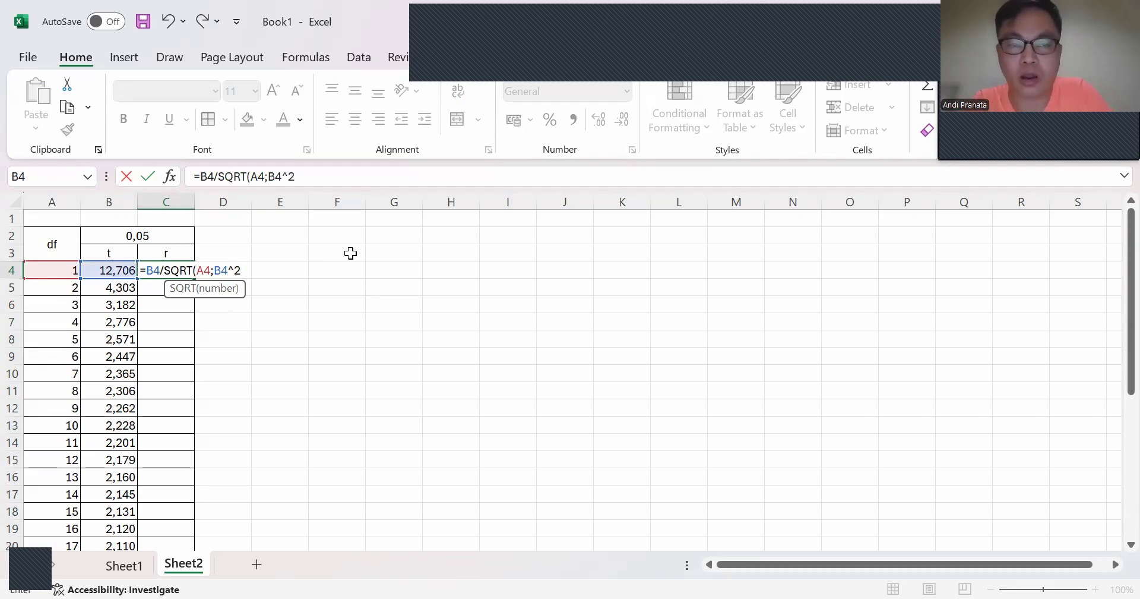
text(2))
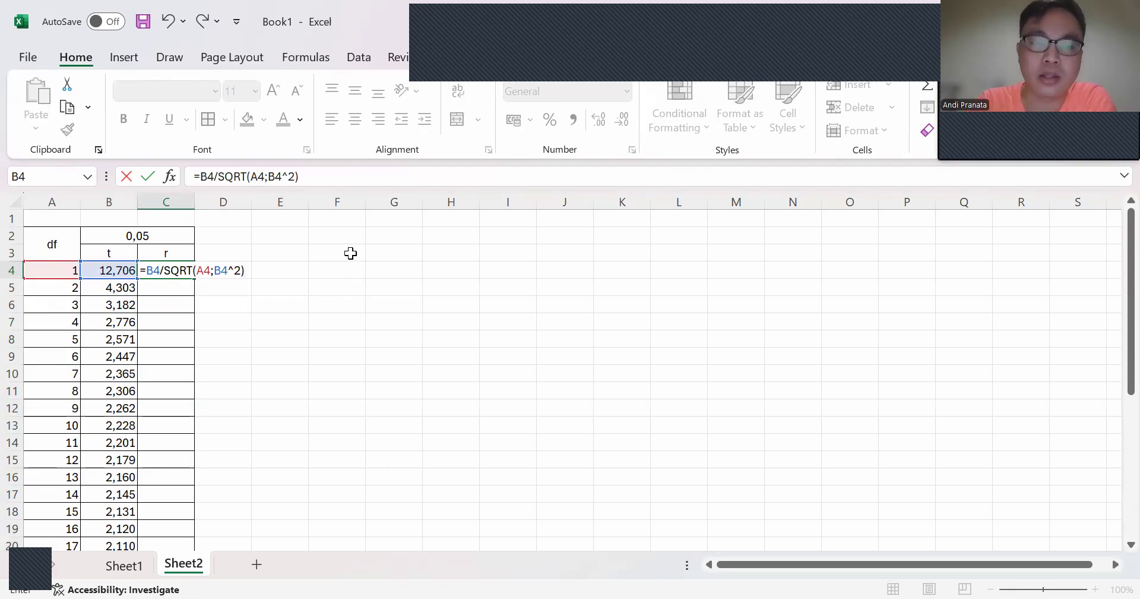
key(Return)
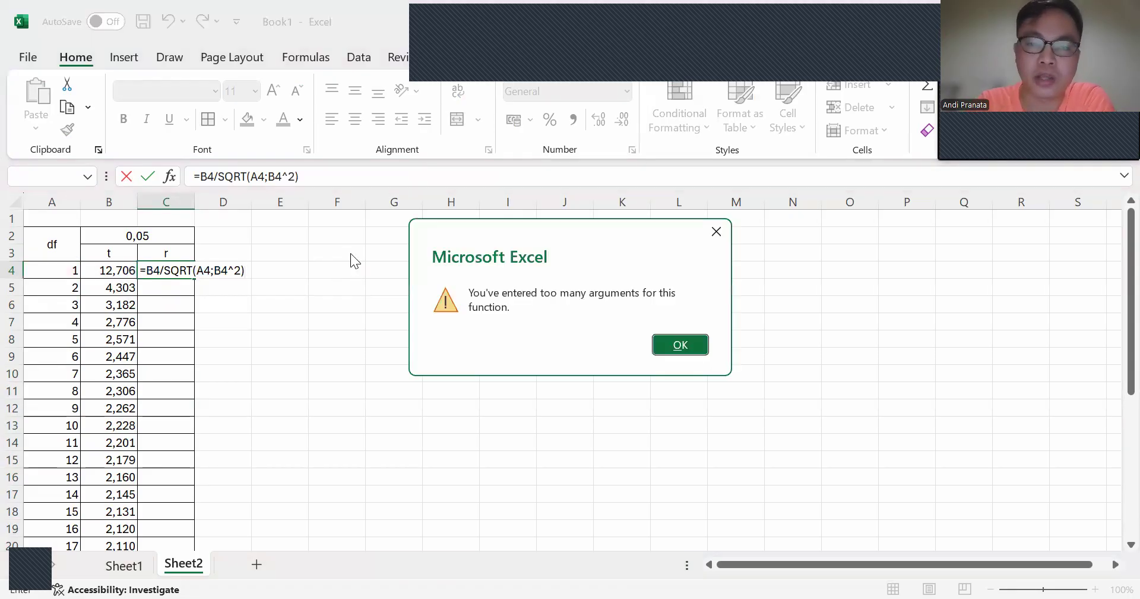
click(681, 345)
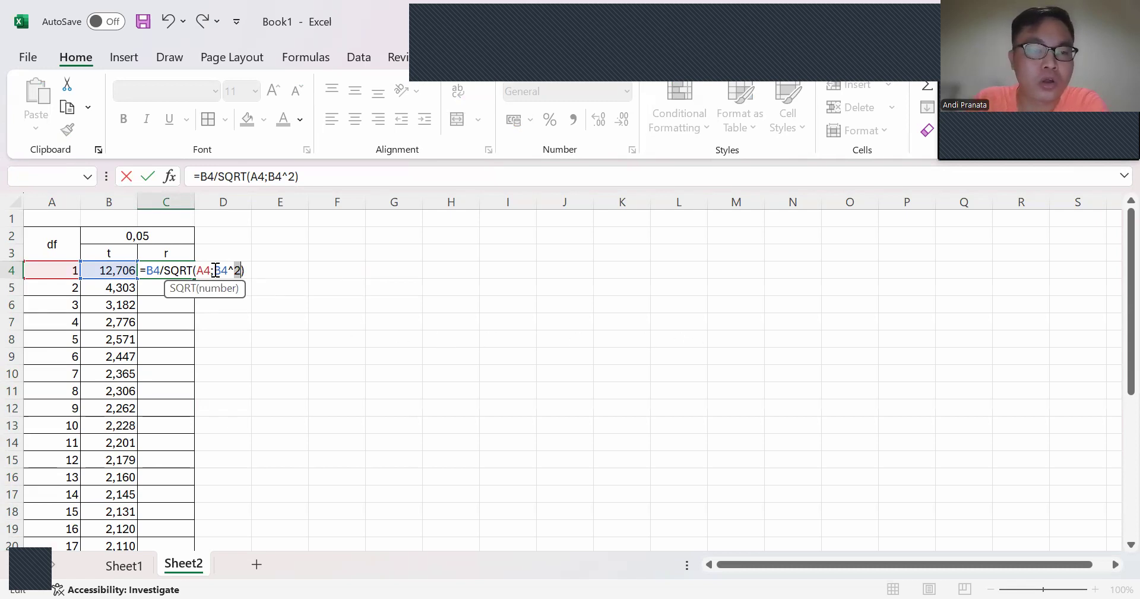
Step: Replace the semicolon in the C4 formula with a plus sign, giving =B4/SQRT(A4+B4^2)
key(BackSpace)
text(+)
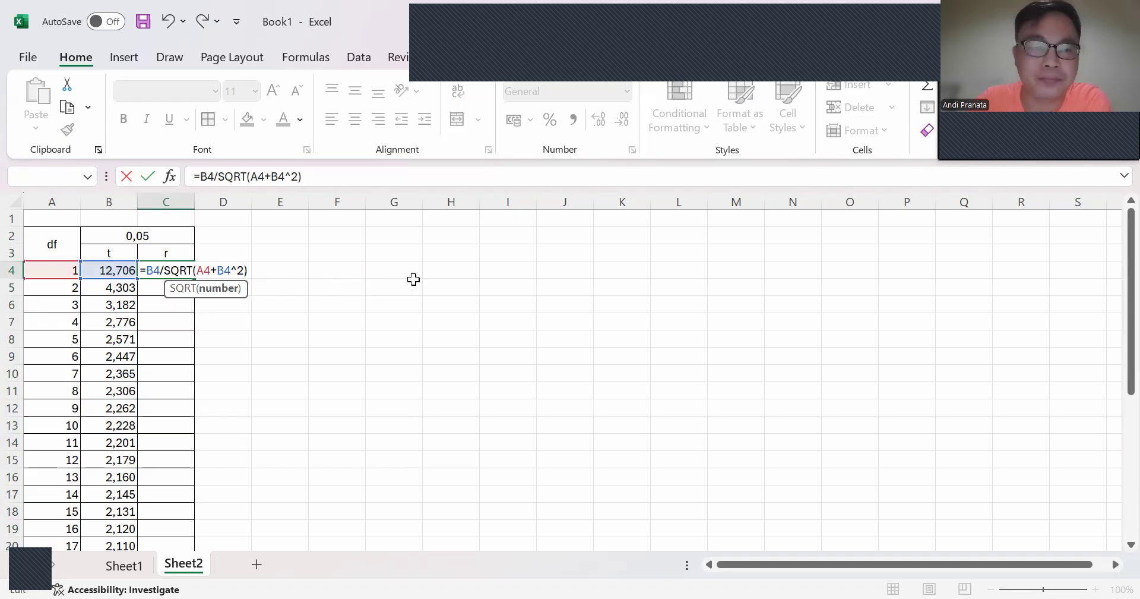
key(Return)
Step: Fill the r formula from C4 down to C33 and format the values to three decimal places
click(174, 270)
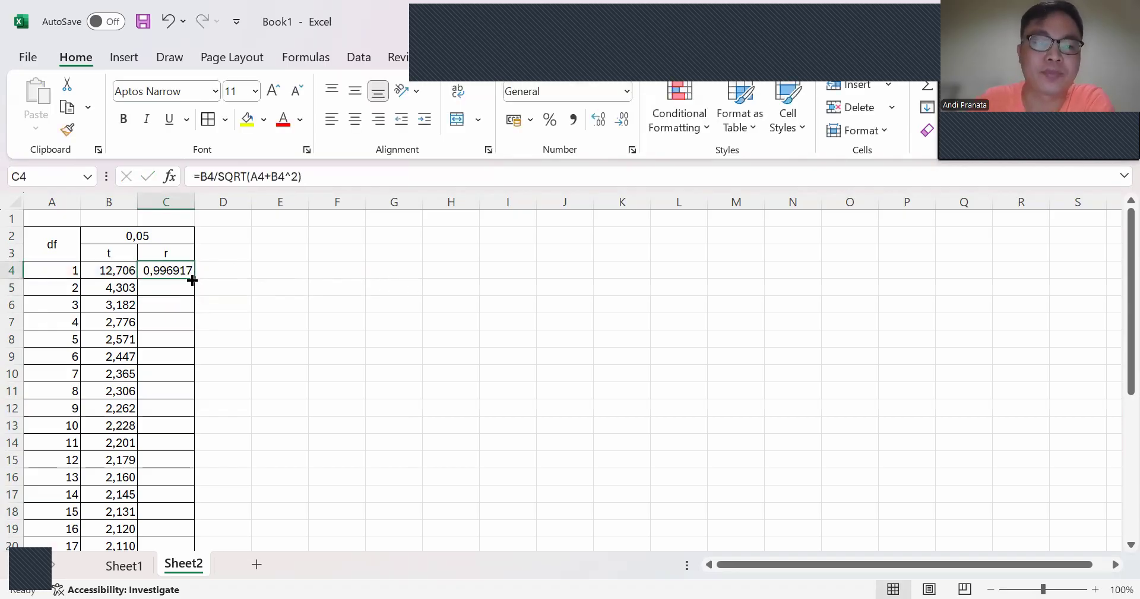
drag(193, 281, 194, 521)
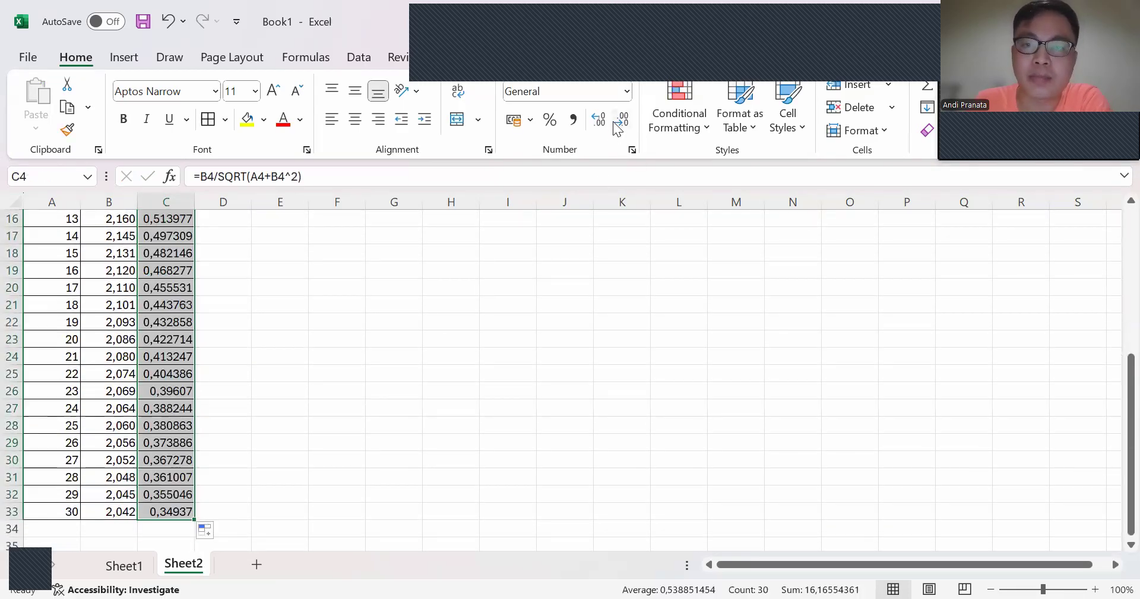
click(618, 128)
click(622, 124)
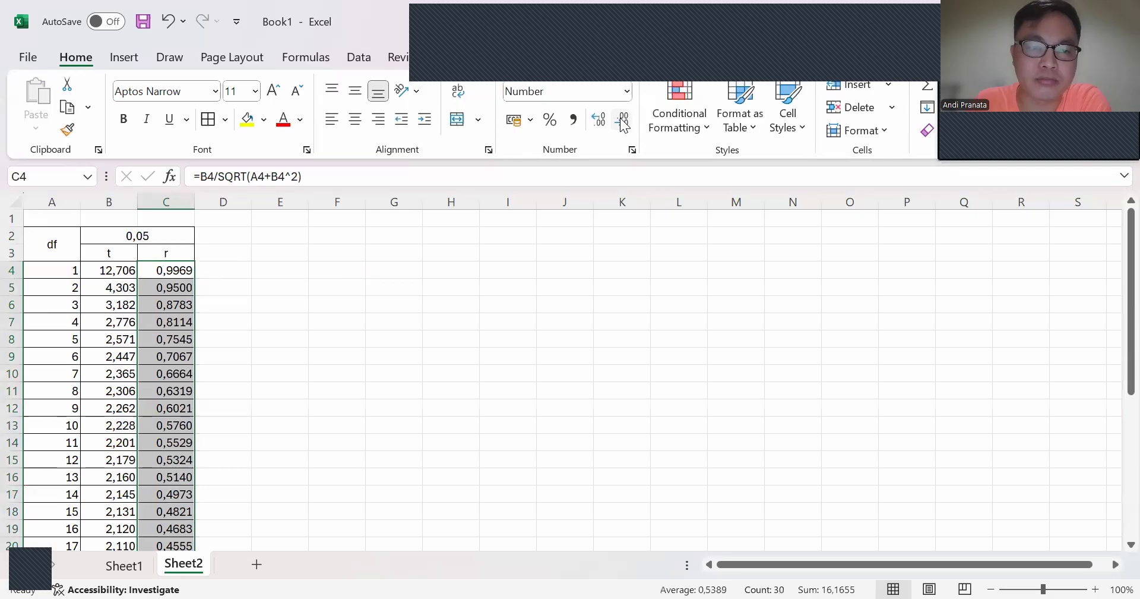
click(622, 124)
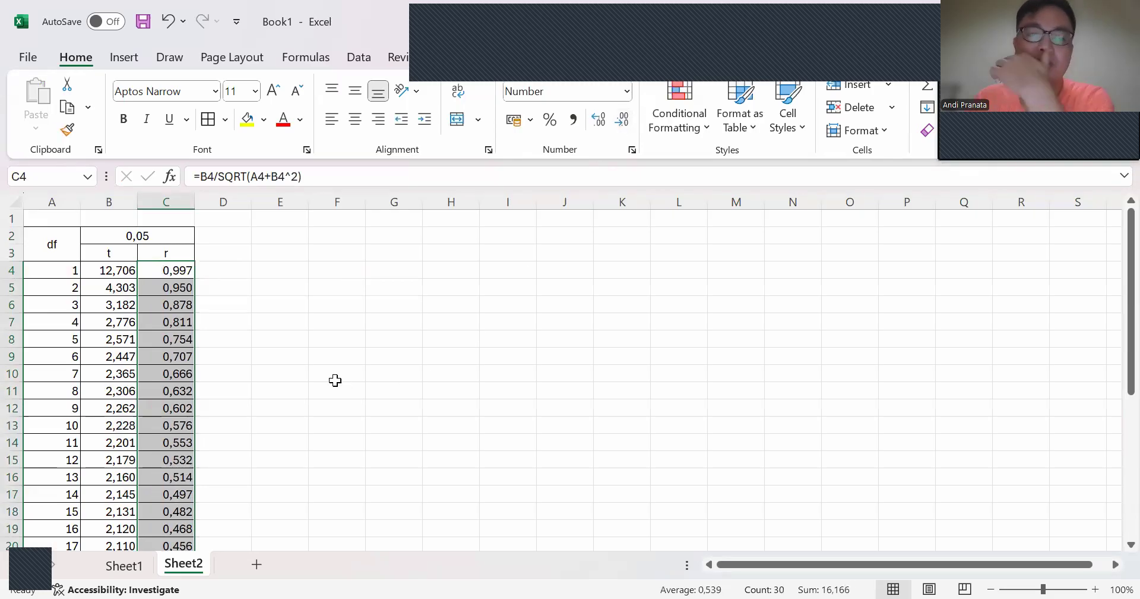
Step: Compare the calculated t values with the 0,05 column of the Nilai t Tabel document in Word, from df 1 to df 30
click(119, 274)
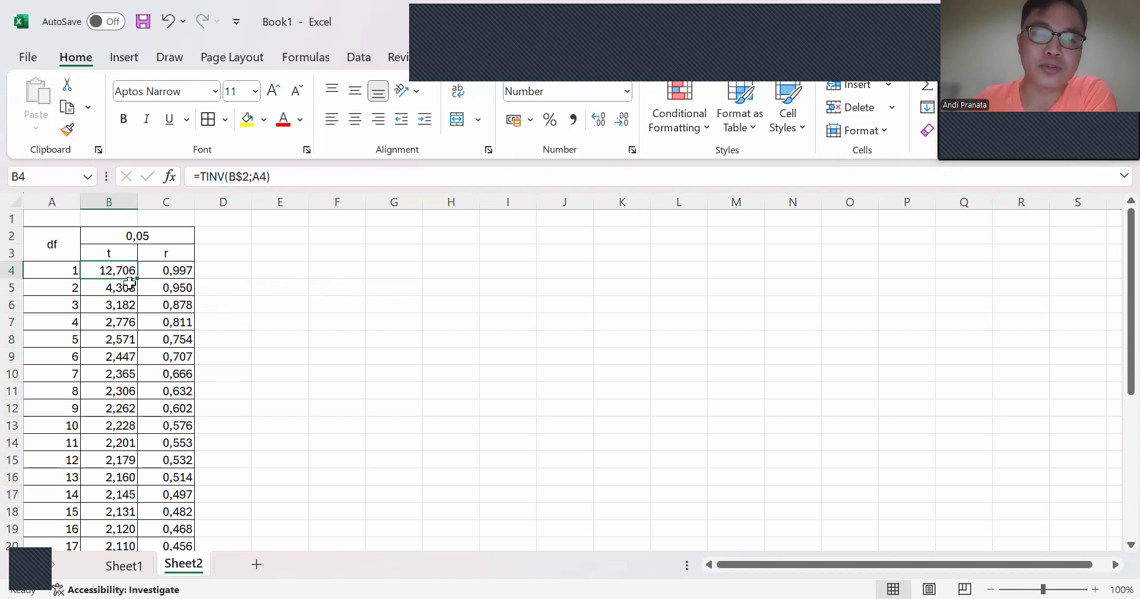
scroll(135, 287, down, 5)
scroll(135, 288, down, 3)
scroll(122, 366, up, 1)
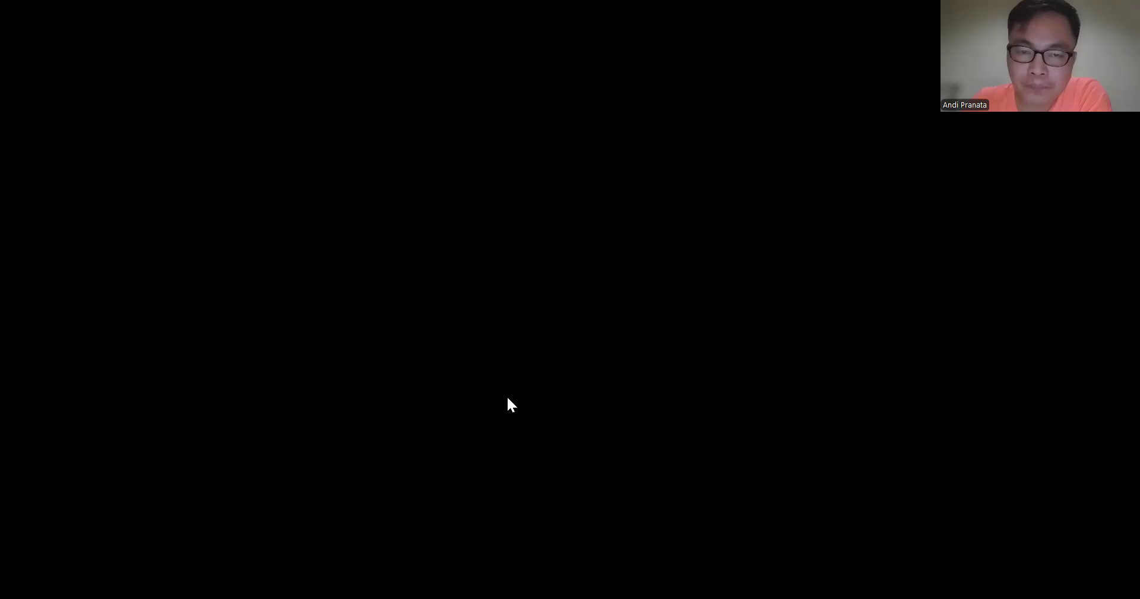
scroll(507, 398, up, 4)
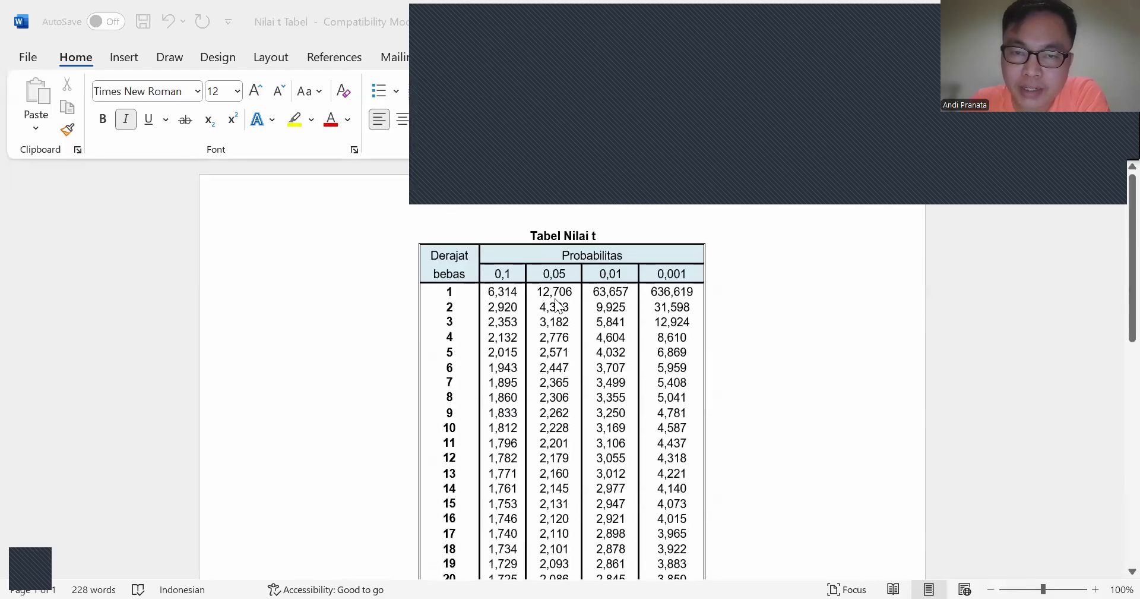
scroll(556, 333, down, 5)
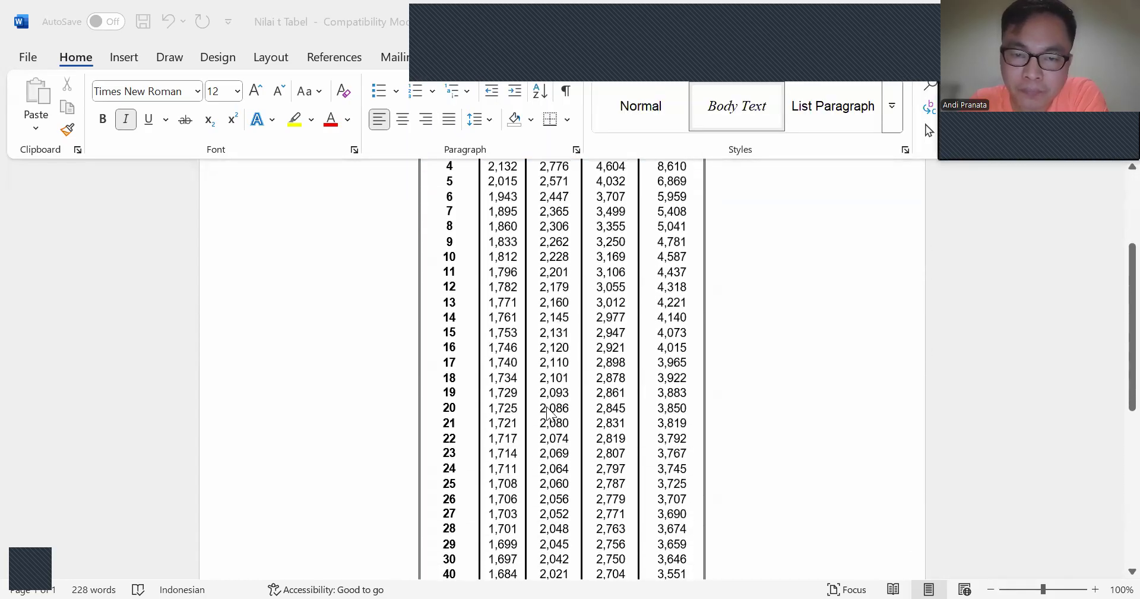
scroll(548, 414, up, 5)
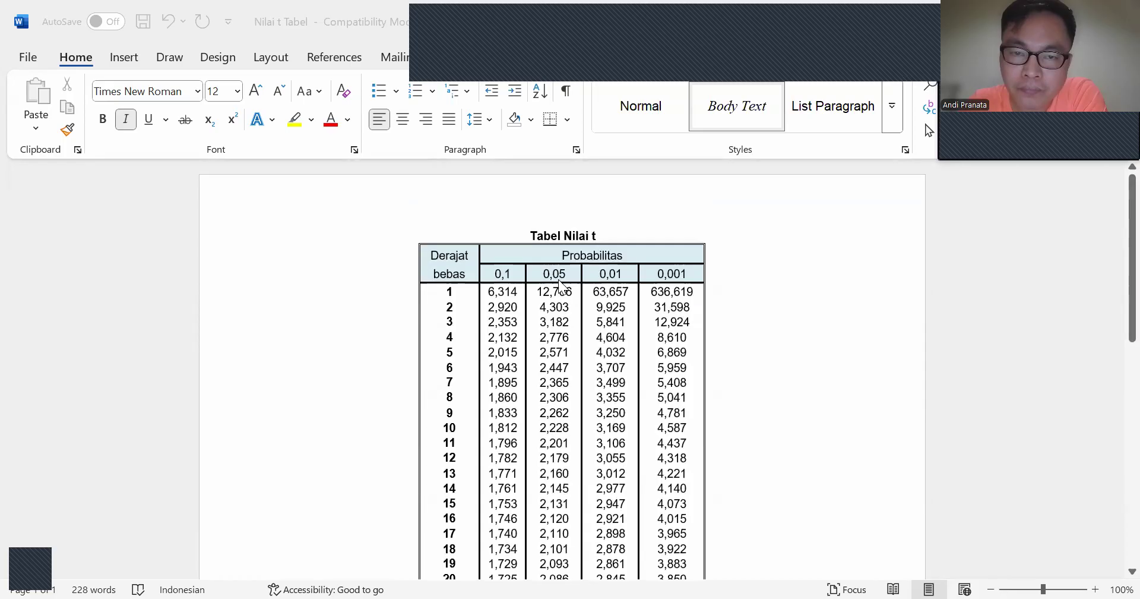
scroll(561, 287, down, 15)
scroll(560, 291, up, 6)
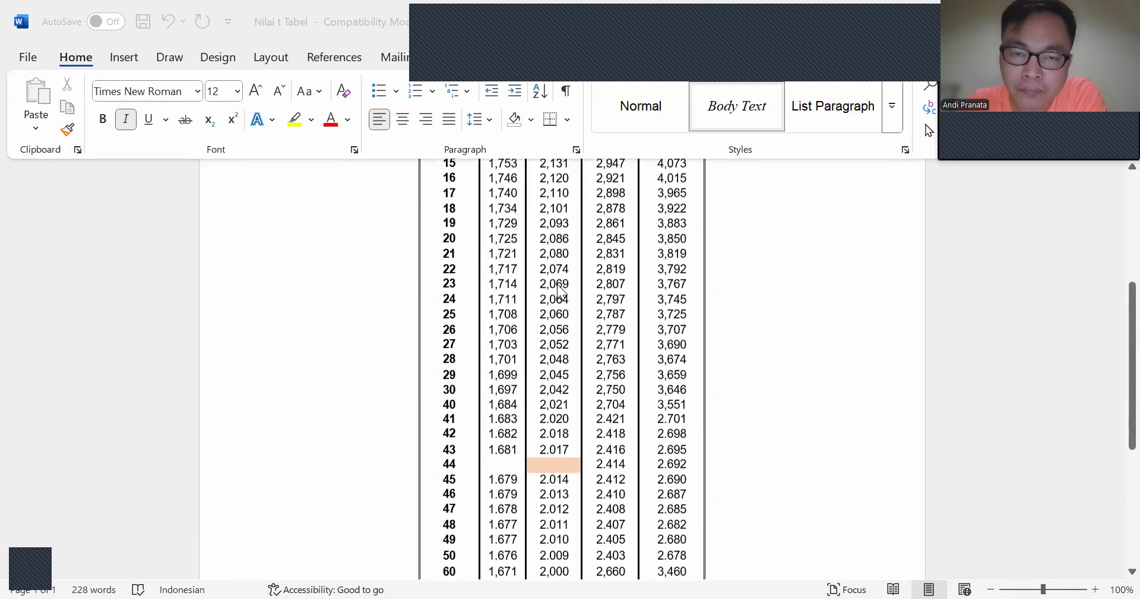
scroll(558, 290, up, 4)
scroll(469, 421, down, 4)
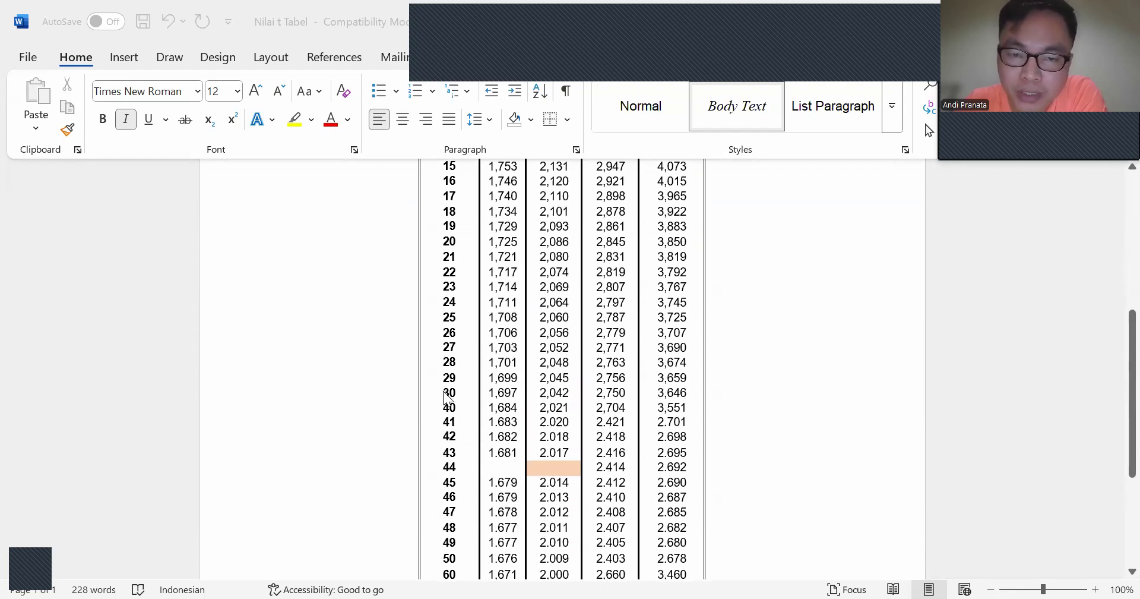
click(547, 406)
drag(571, 389, 539, 391)
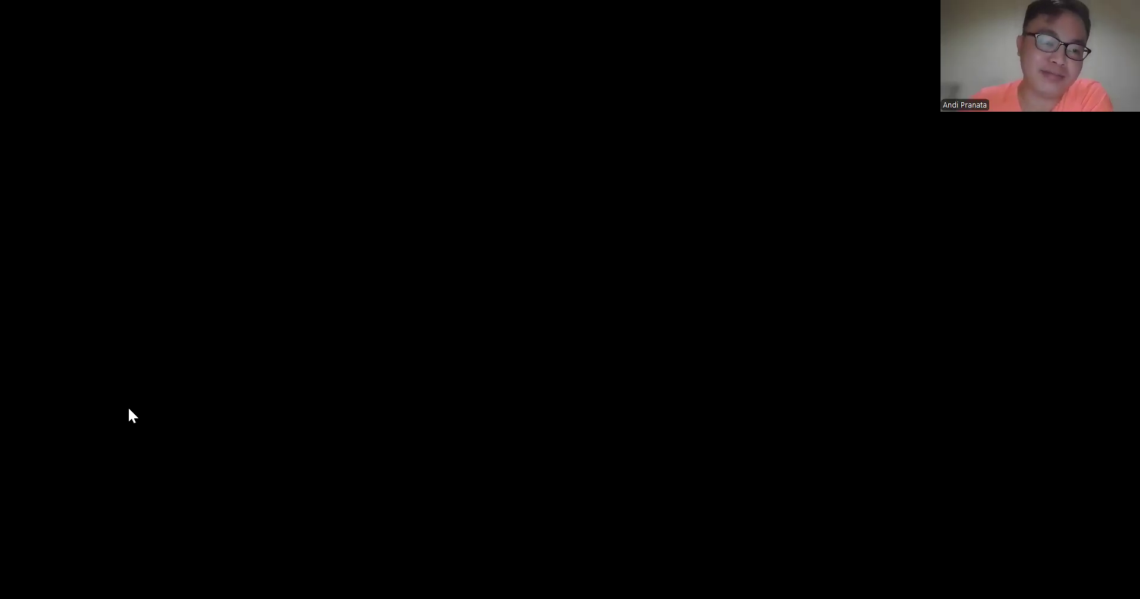
Step: Return to the Excel table and compare its r values with the Nilai r Tabel document in Word, down to df 30
scroll(368, 377, up, 7)
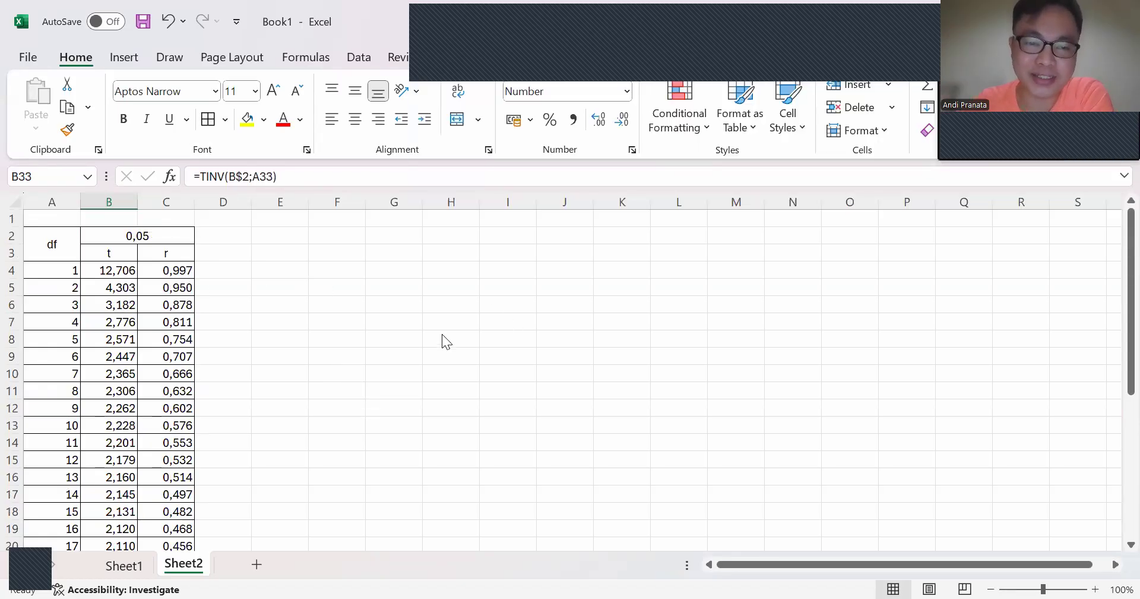
scroll(416, 347, down, 8)
click(178, 359)
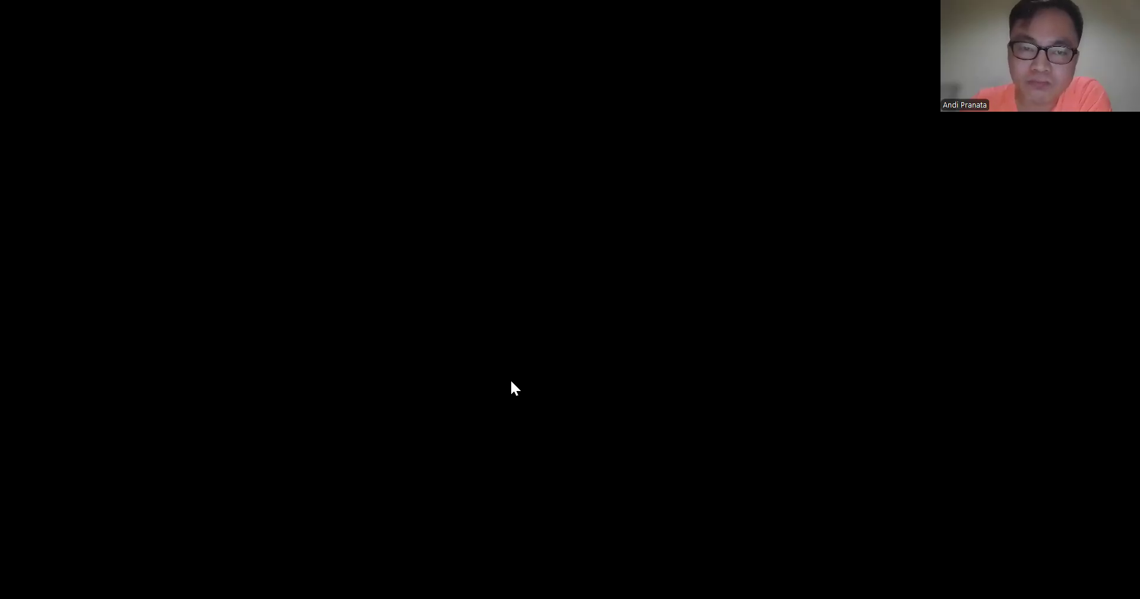
scroll(389, 274, down, 4)
scroll(389, 309, down, 2)
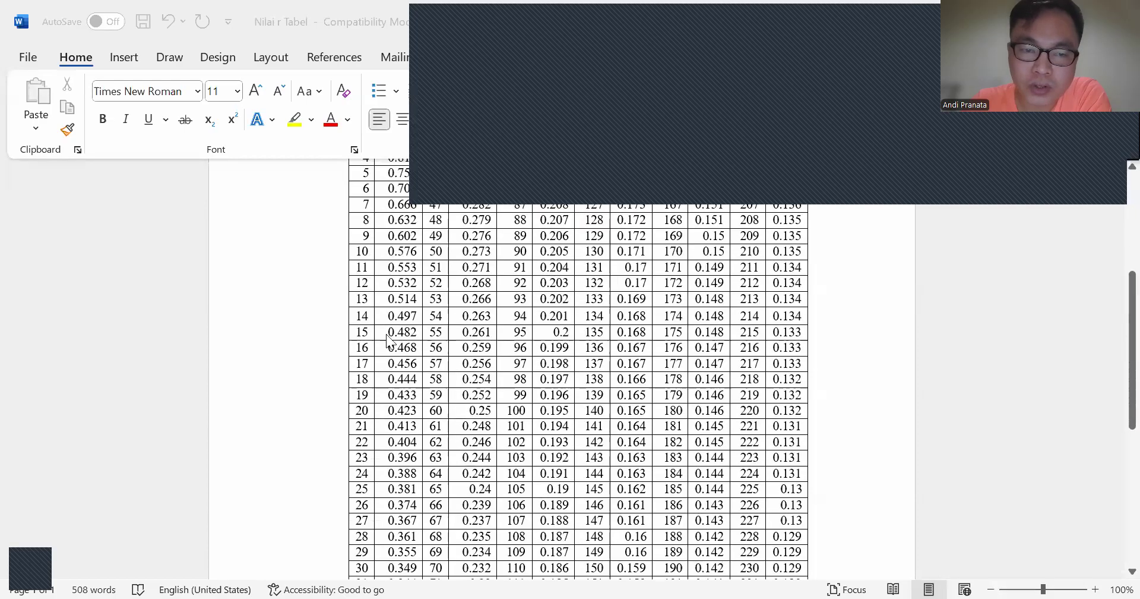
scroll(380, 481, down, 2)
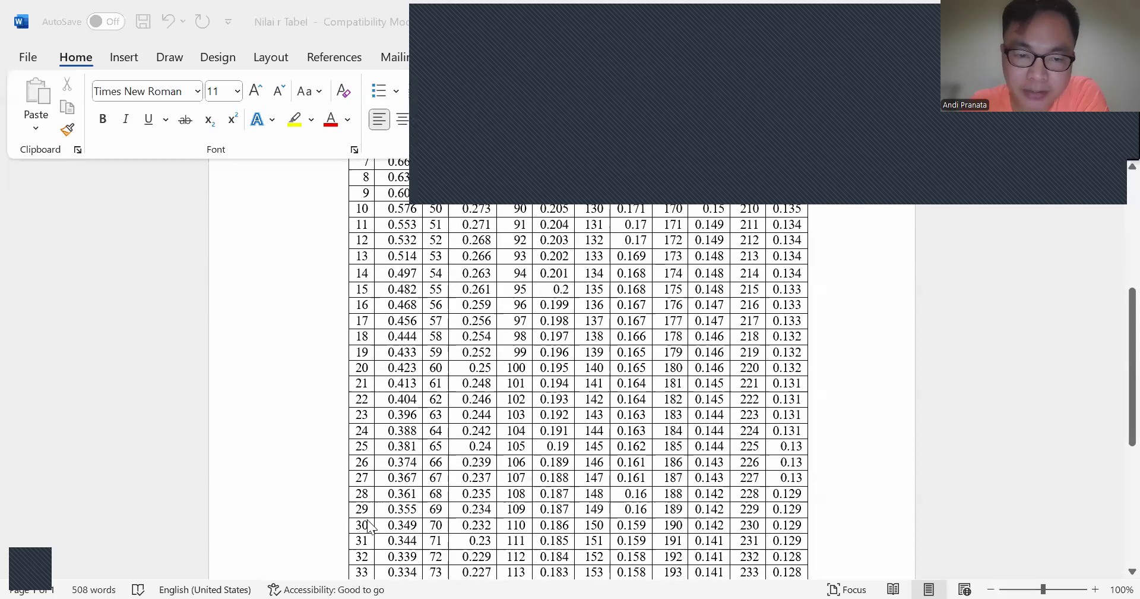
Step: Mark the df 30 r value in the Word table, then switch to the SPSS output and examine the items' Pearson correlations with Total
double_click(389, 524)
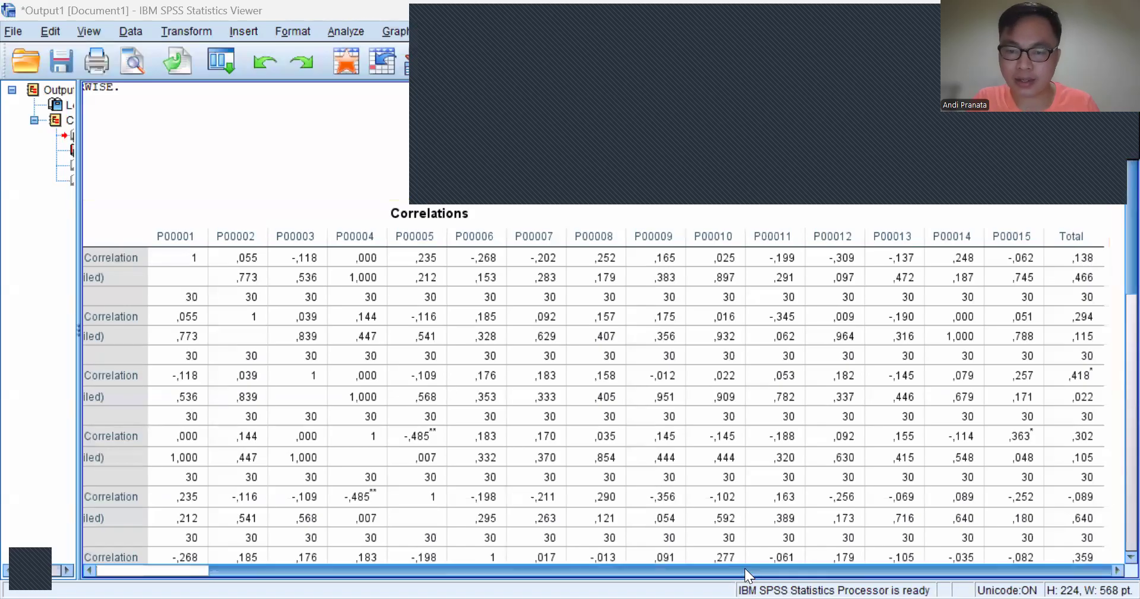
drag(609, 570, 475, 570)
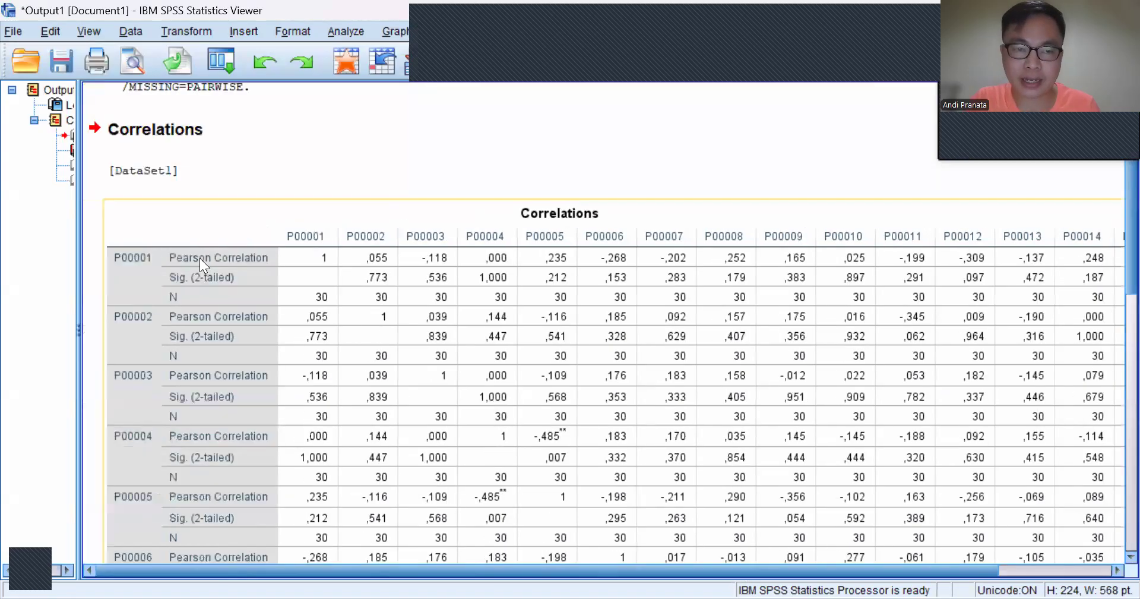
drag(767, 571, 950, 570)
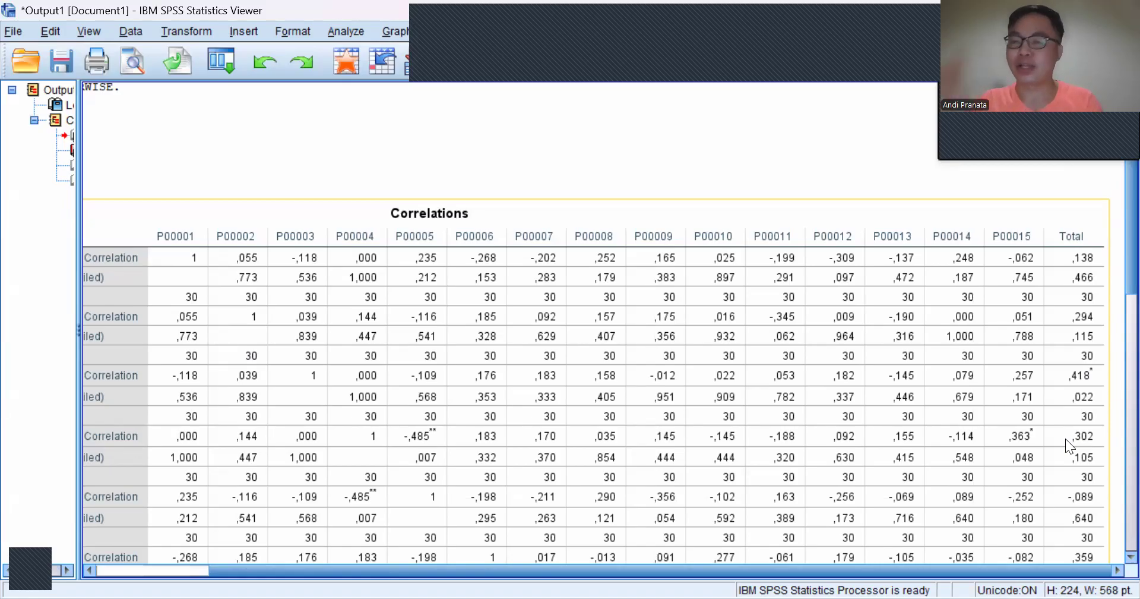
drag(993, 568, 859, 567)
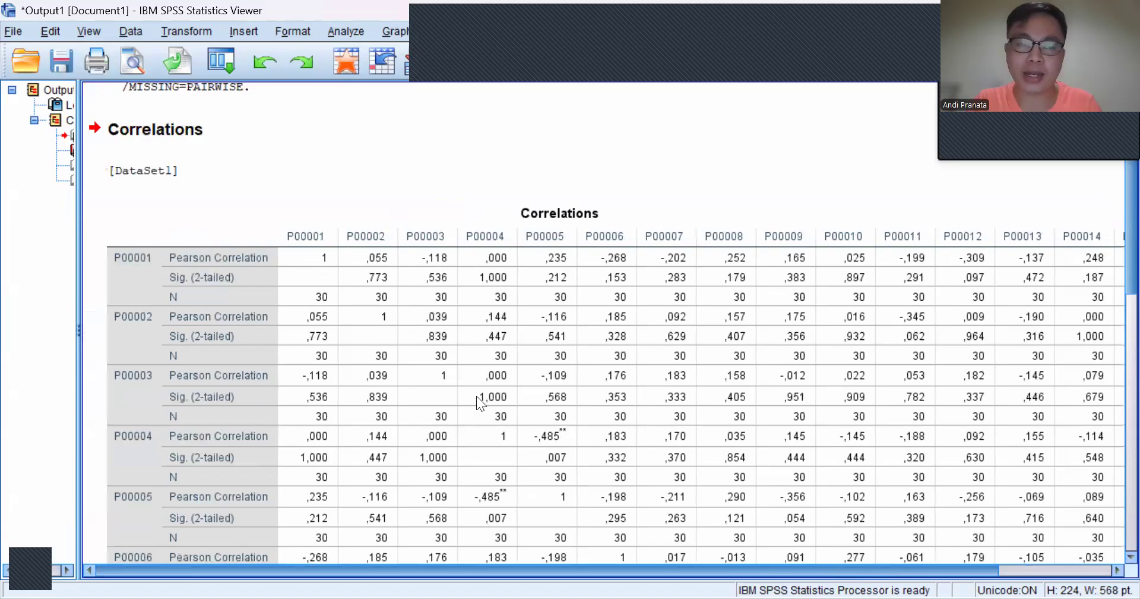
click(227, 285)
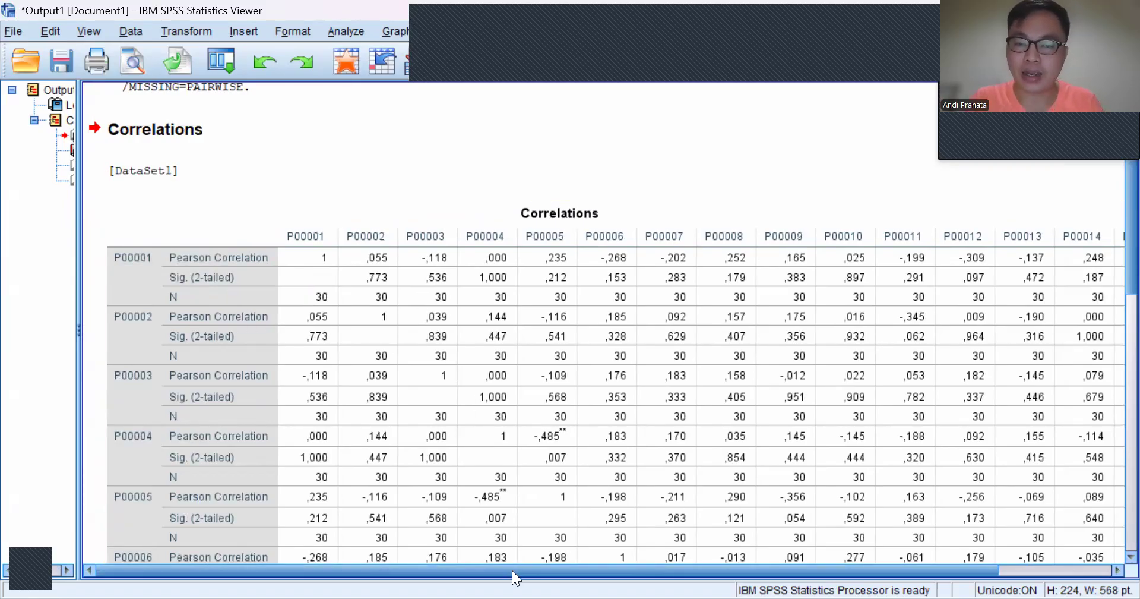
drag(513, 570, 659, 570)
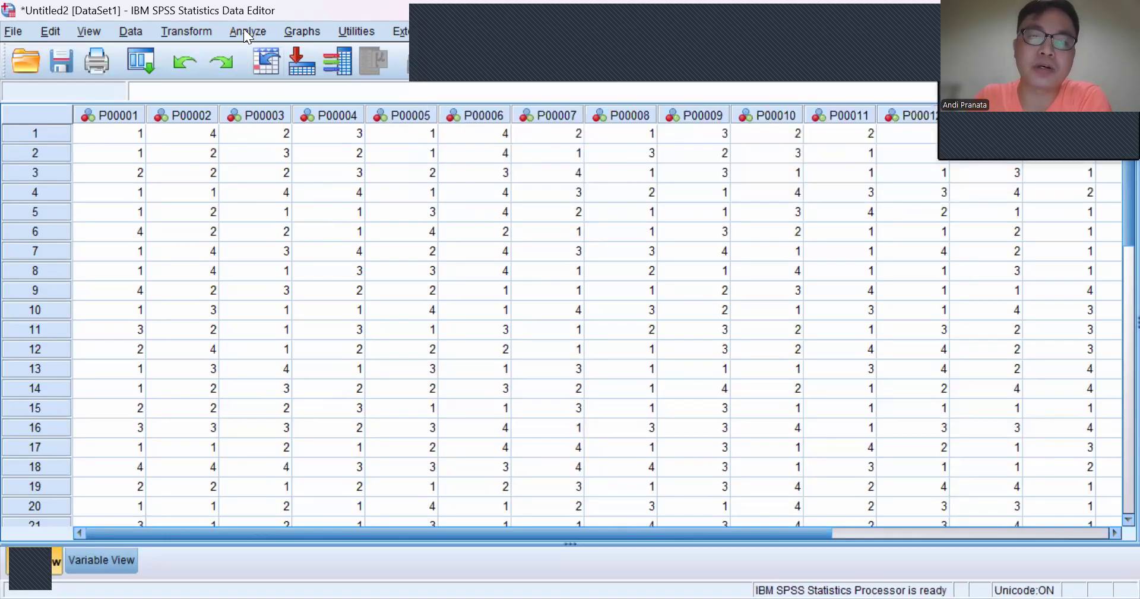
Step: Set up a Reliability Analysis in the SPSS Data Editor with P00001 to P00015 as items, leaving out Total
click(244, 33)
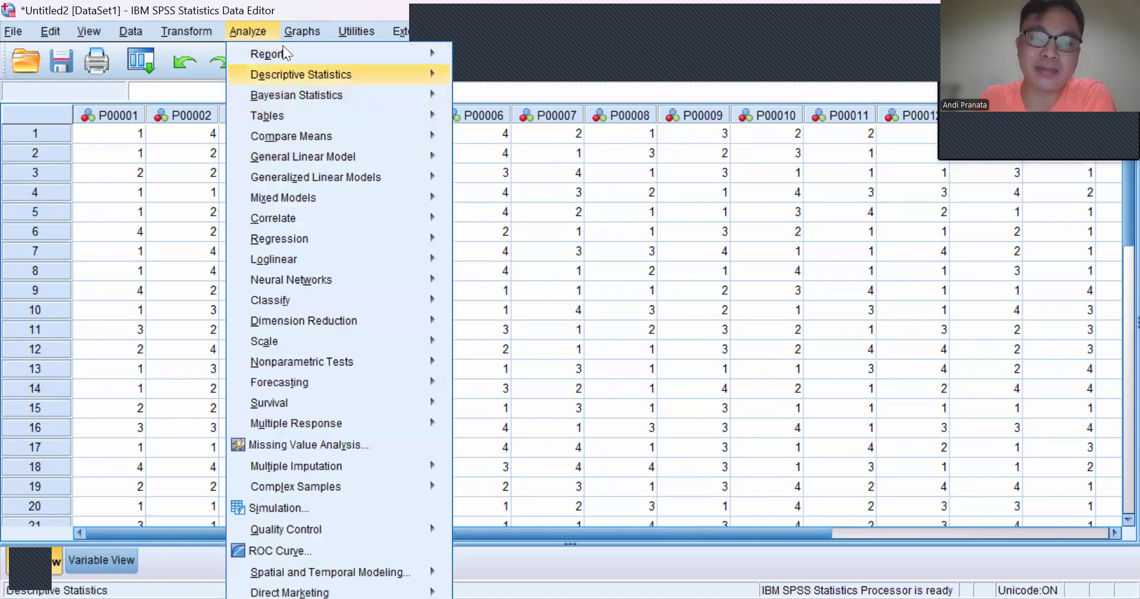
click(249, 26)
click(249, 26)
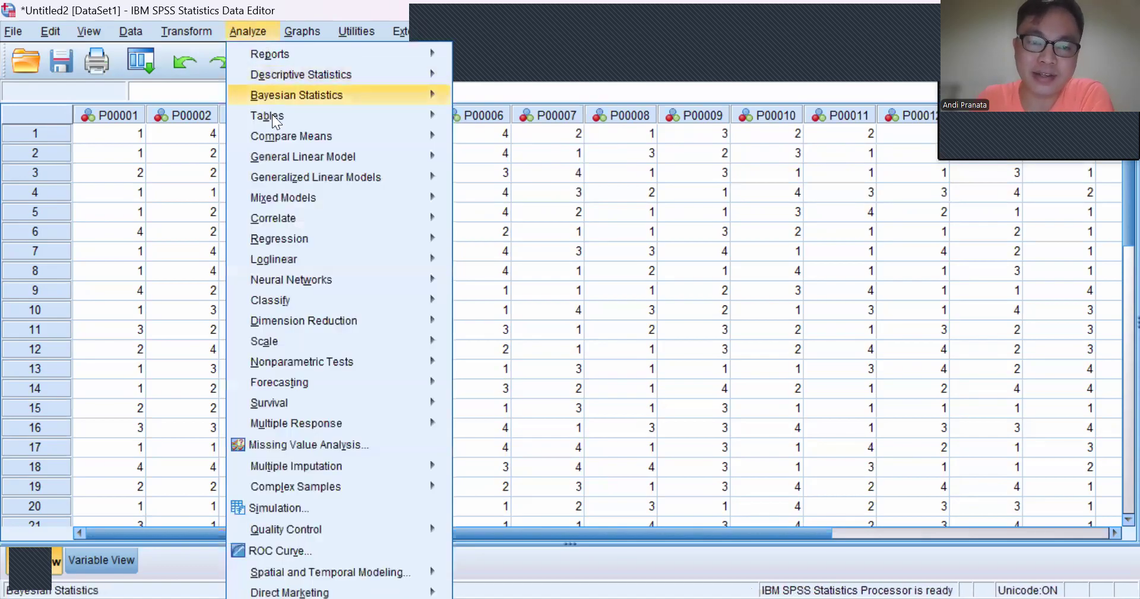
mouse_move(286, 336)
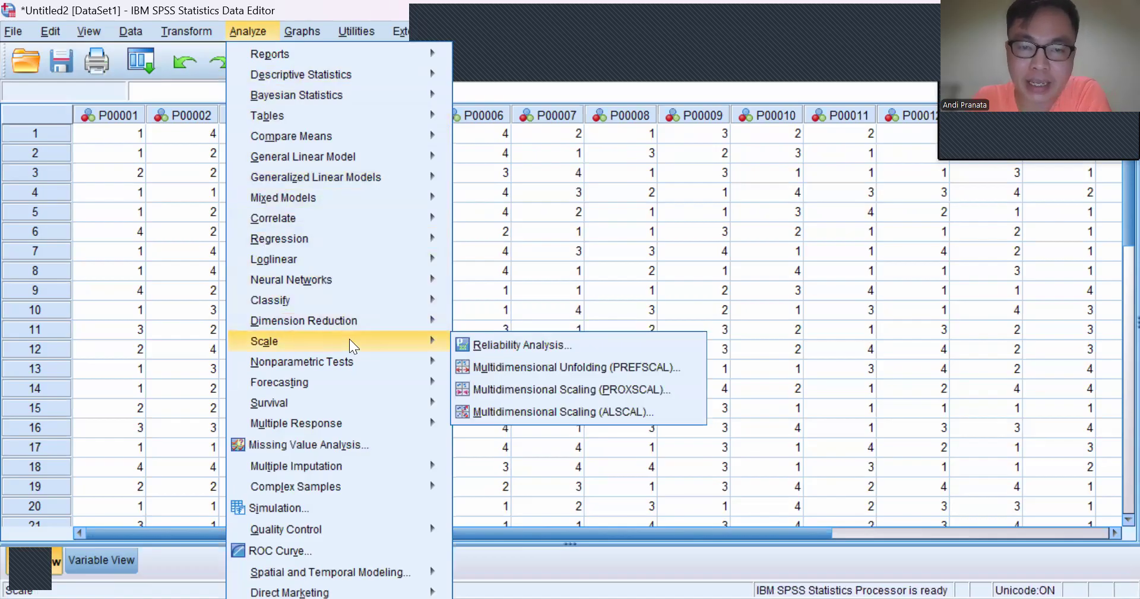
click(478, 348)
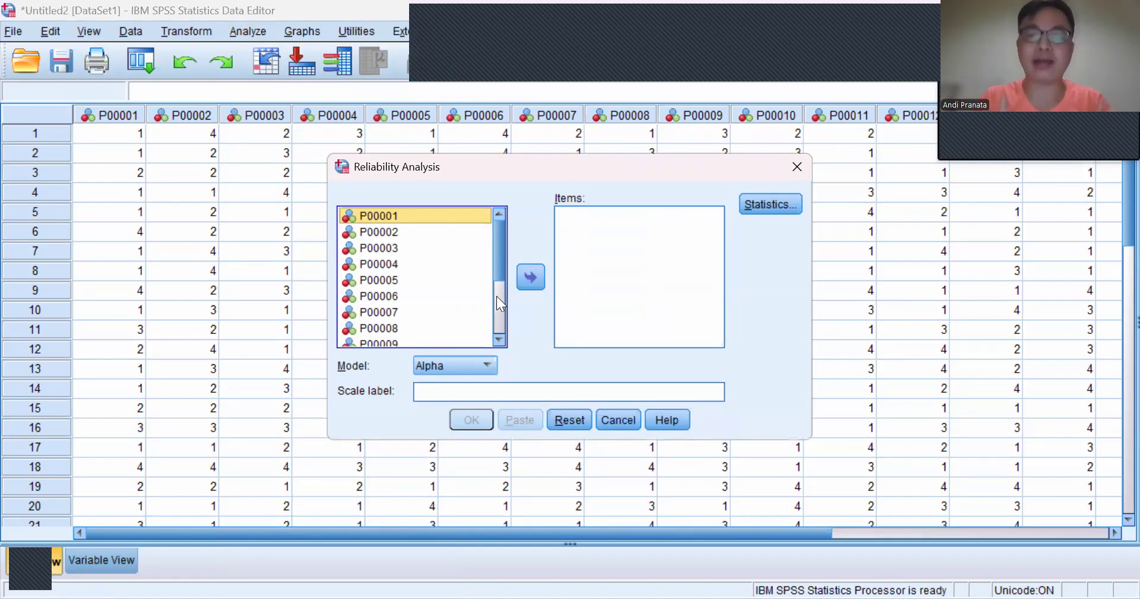
scroll(385, 275, down, 3)
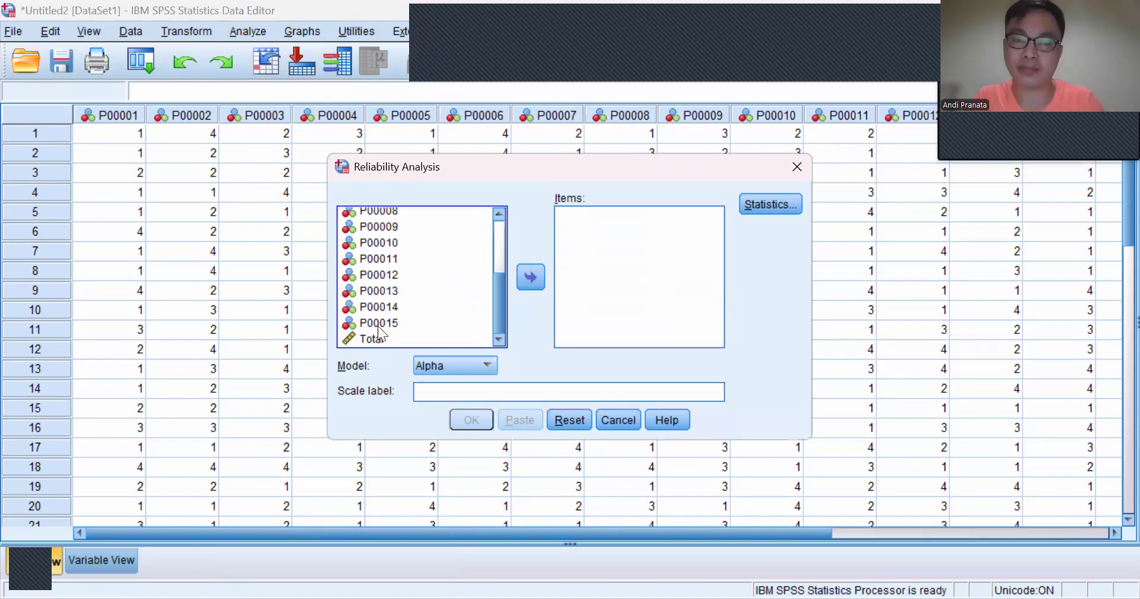
scroll(386, 315, up, 3)
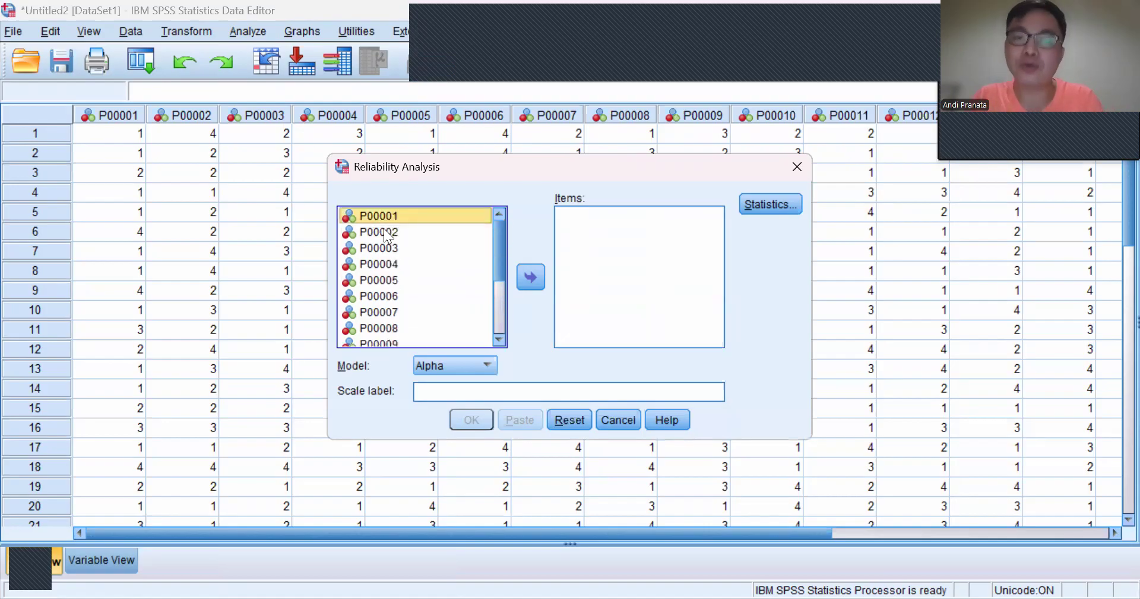
key(shift+Down)
key(shift+Down)
key(shift+Down)
key(shift+Down)
key(shift+Down)
key(shift+Down)
key(shift+Down)
key(shift+Down)
key(shift+Down)
key(shift+Down)
key(shift+Down)
key(shift+Down)
key(shift+Down)
key(shift+Down)
key(shift+Down)
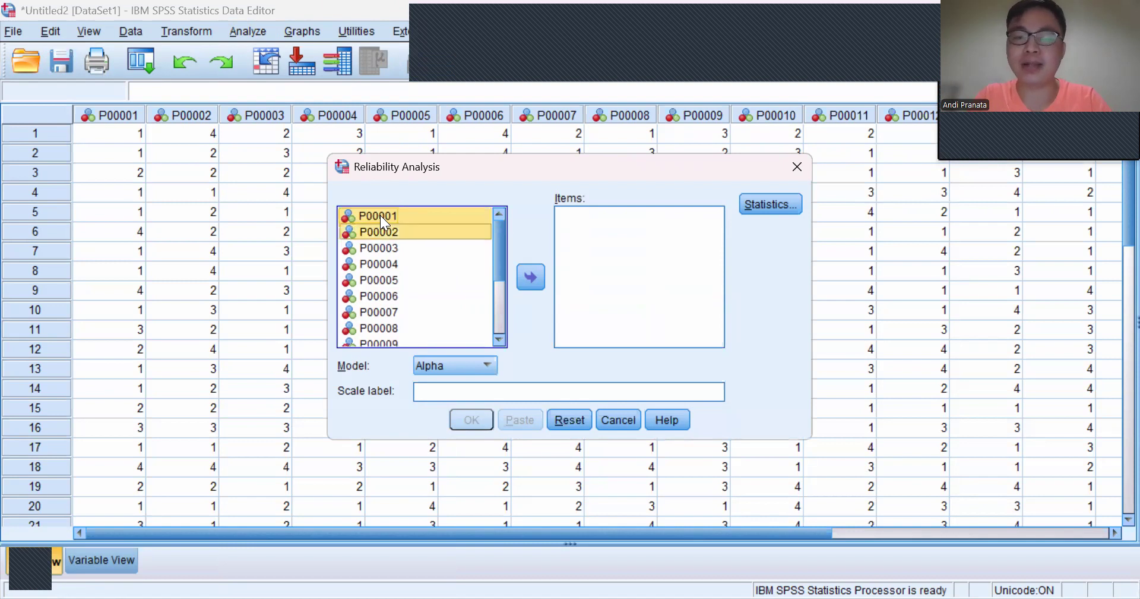
key(shift+Up)
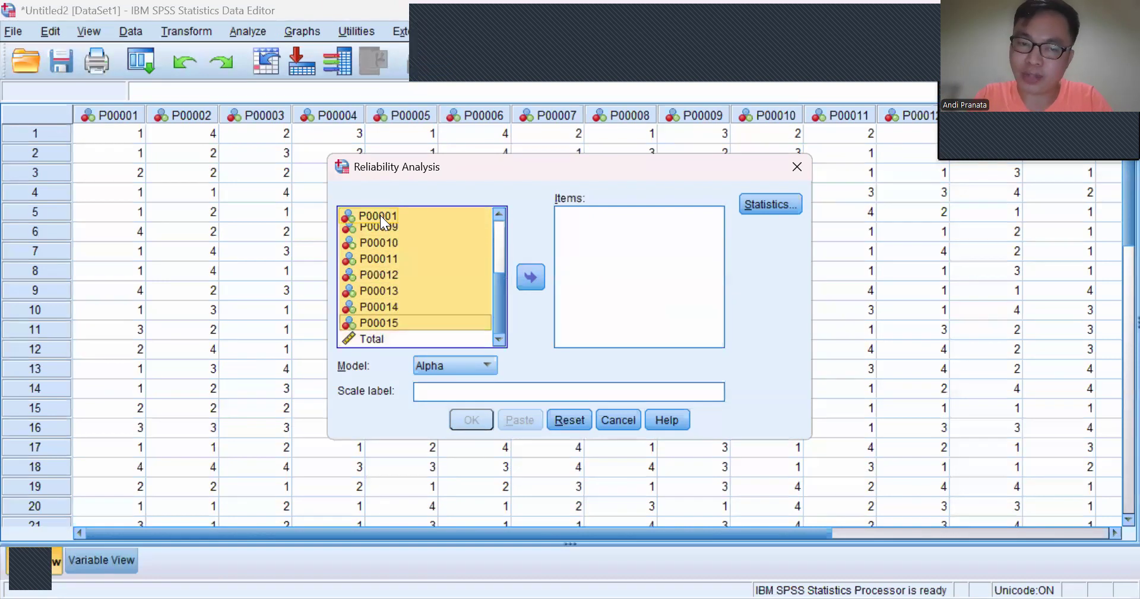
click(525, 276)
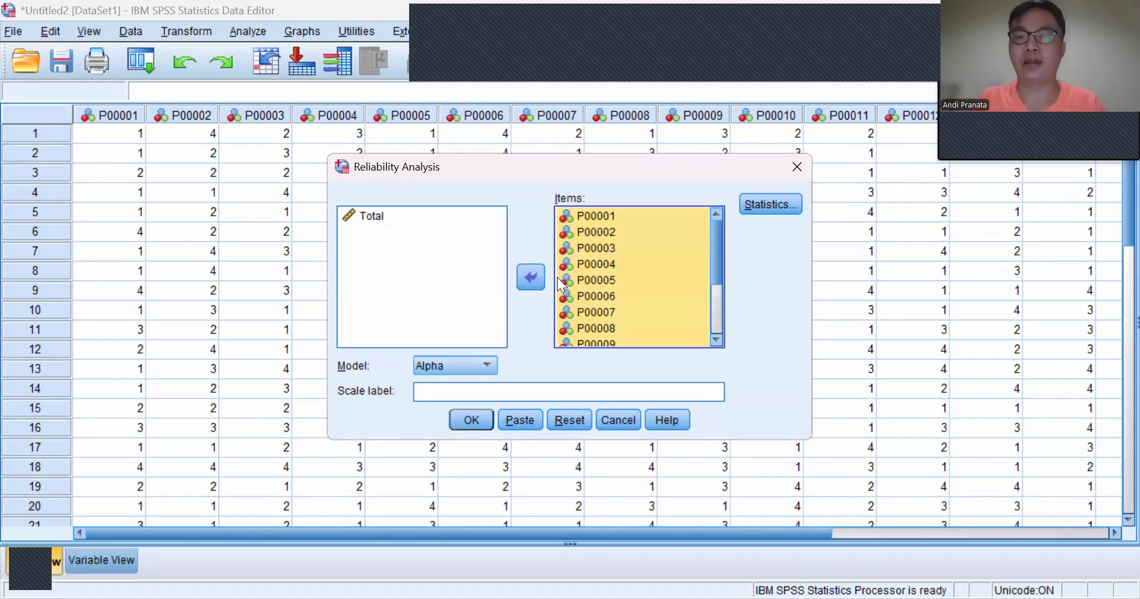
Step: Enable the Scale if item deleted descriptives and run the reliability analysis with the Alpha model
click(768, 205)
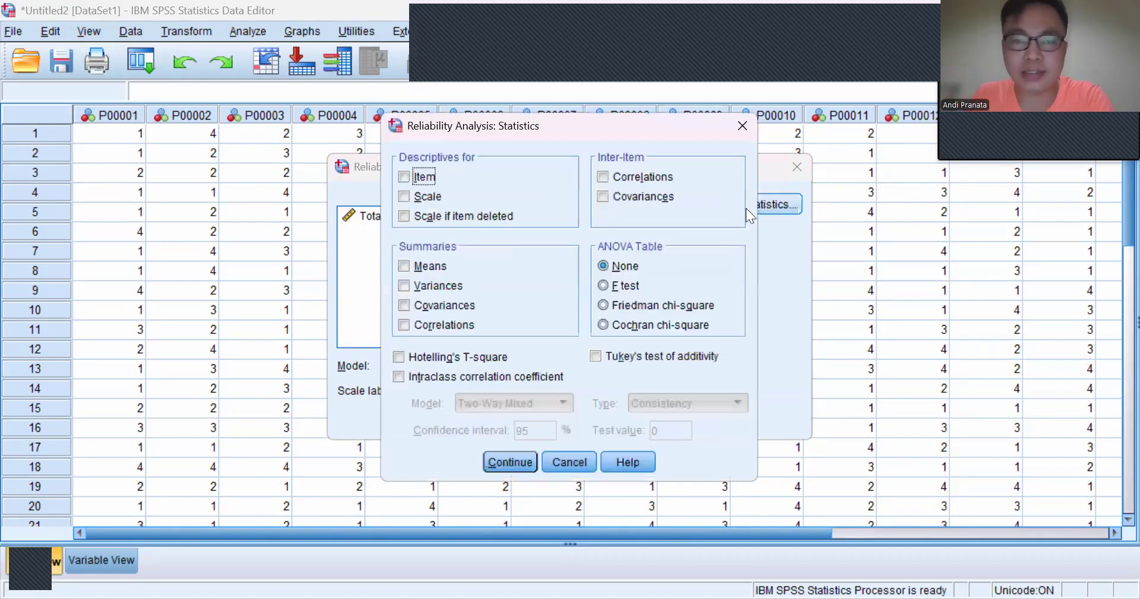
click(412, 216)
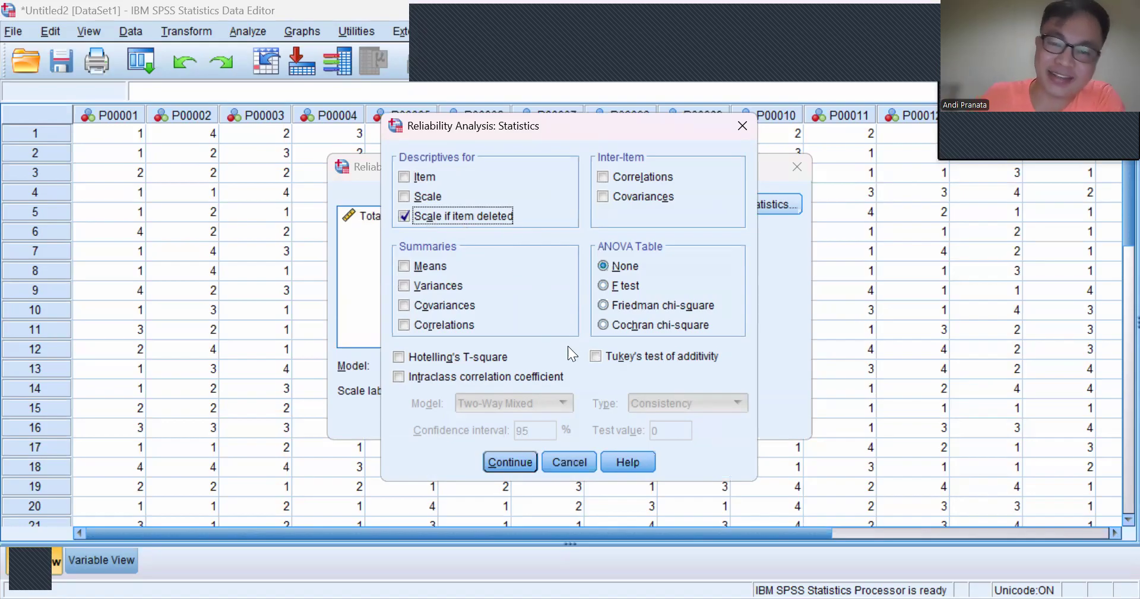
click(509, 457)
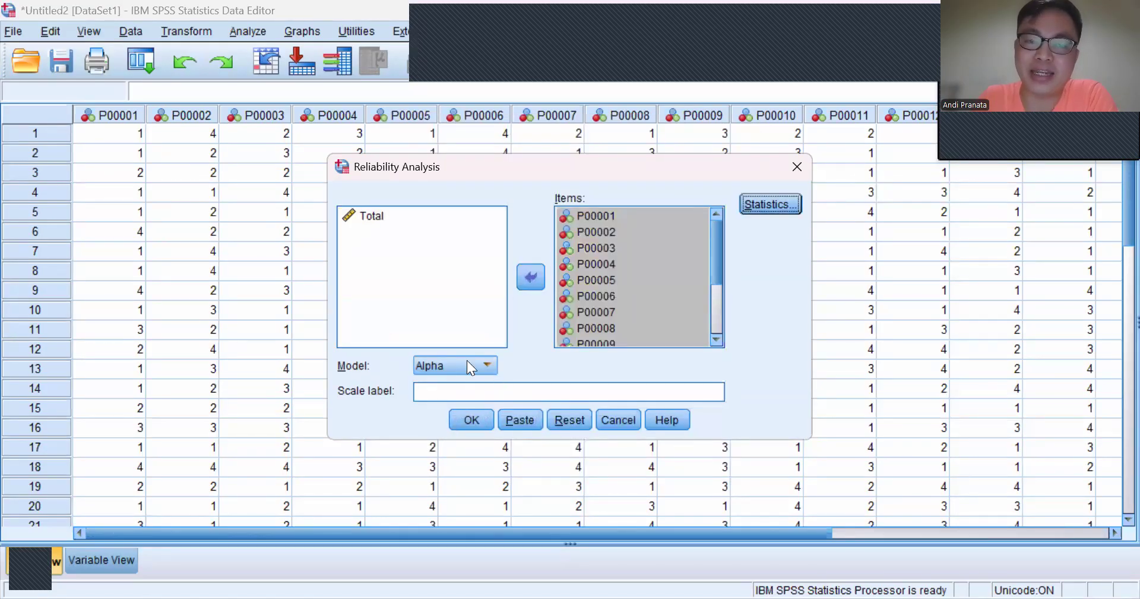
click(469, 417)
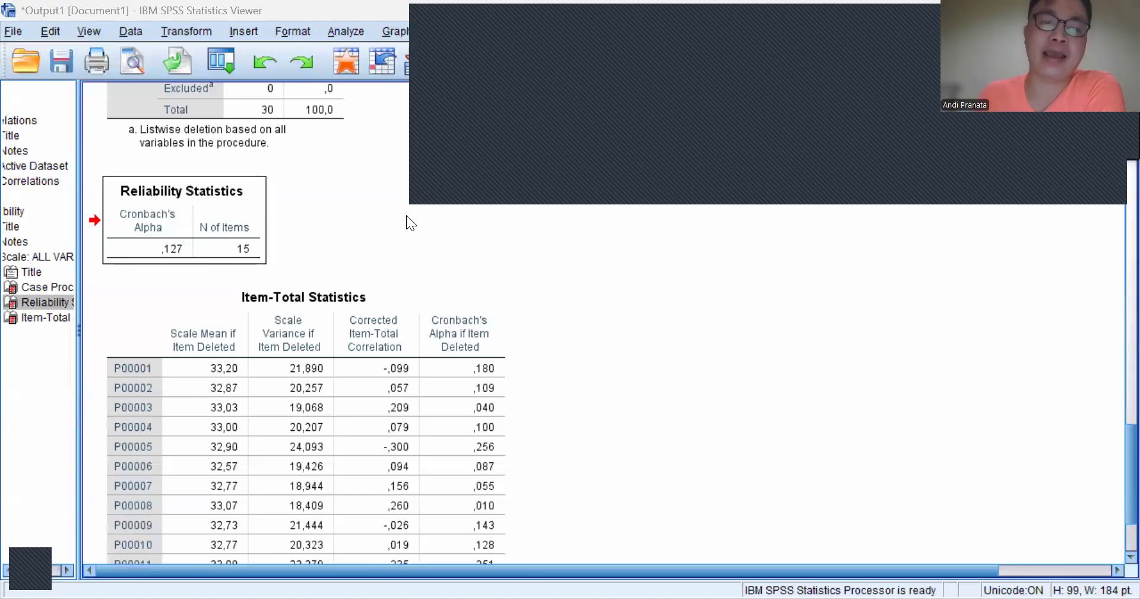
Step: Examine the Case Processing Summary, the Cronbach's Alpha in Reliability Statistics and the Item-Total Statistics in the output
scroll(407, 215, up, 5)
scroll(406, 215, down, 3)
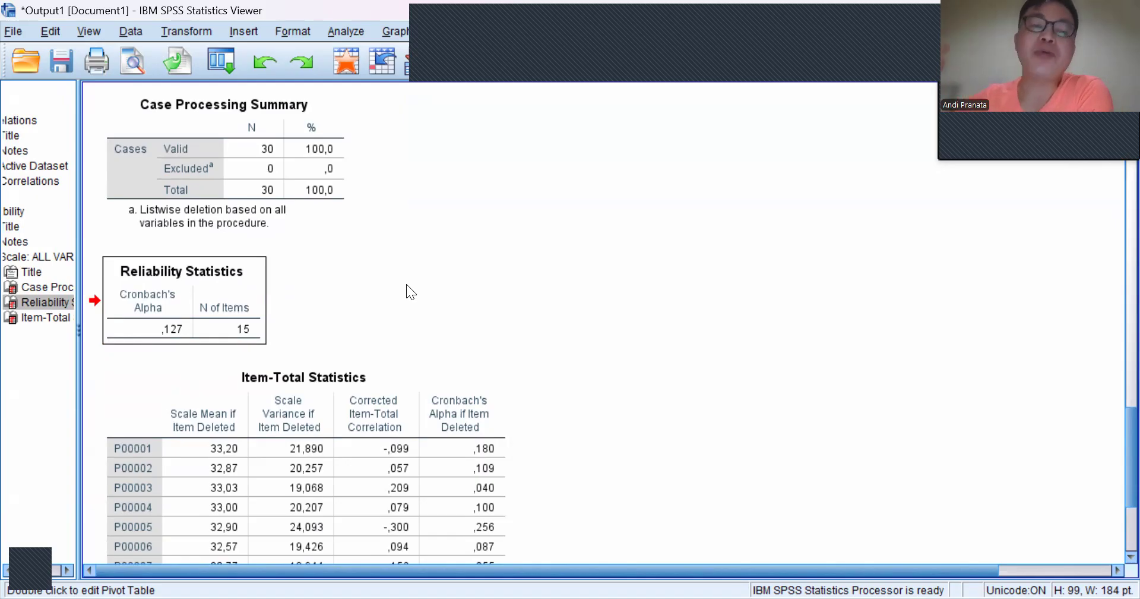
click(174, 319)
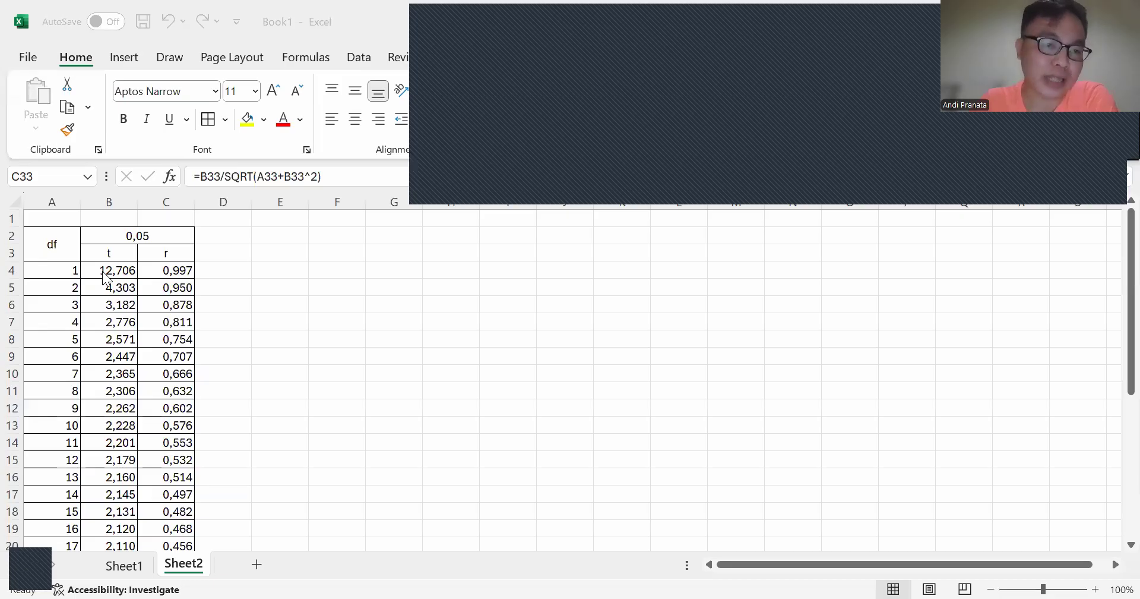
Step: Switch to the Excel critical-value table and review the TINV formula in B4 and the r formula in C4
click(112, 273)
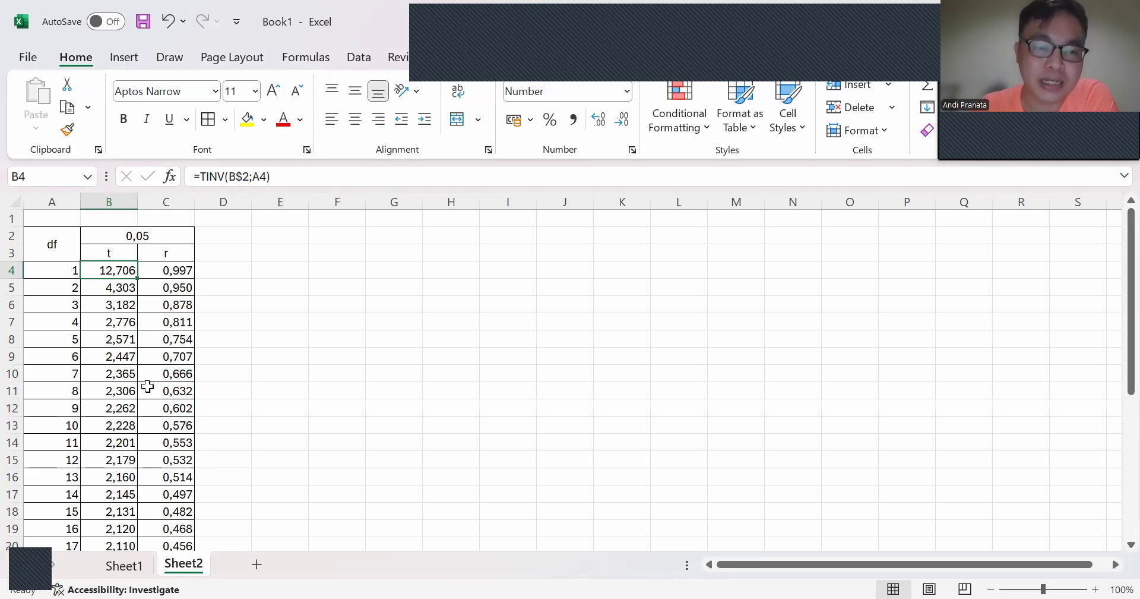
click(243, 177)
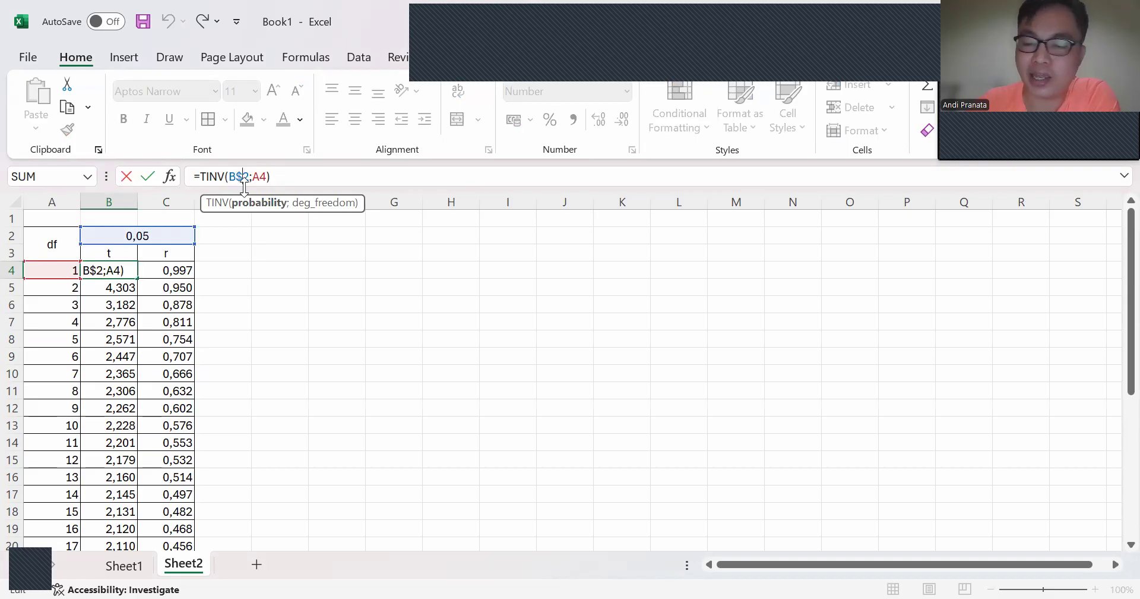
key(Return)
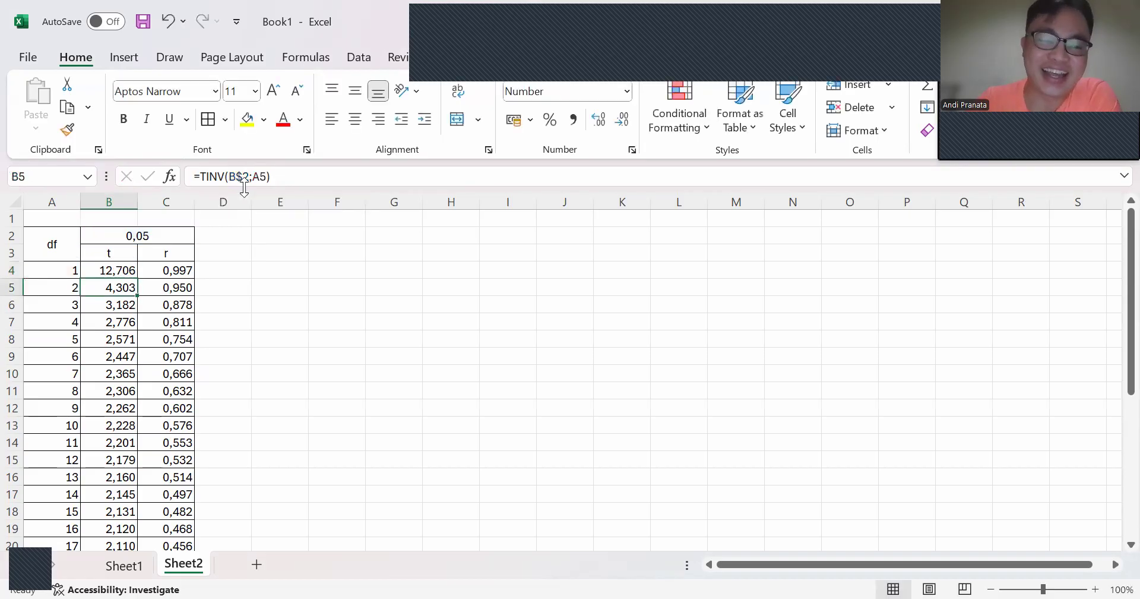
click(114, 272)
click(164, 271)
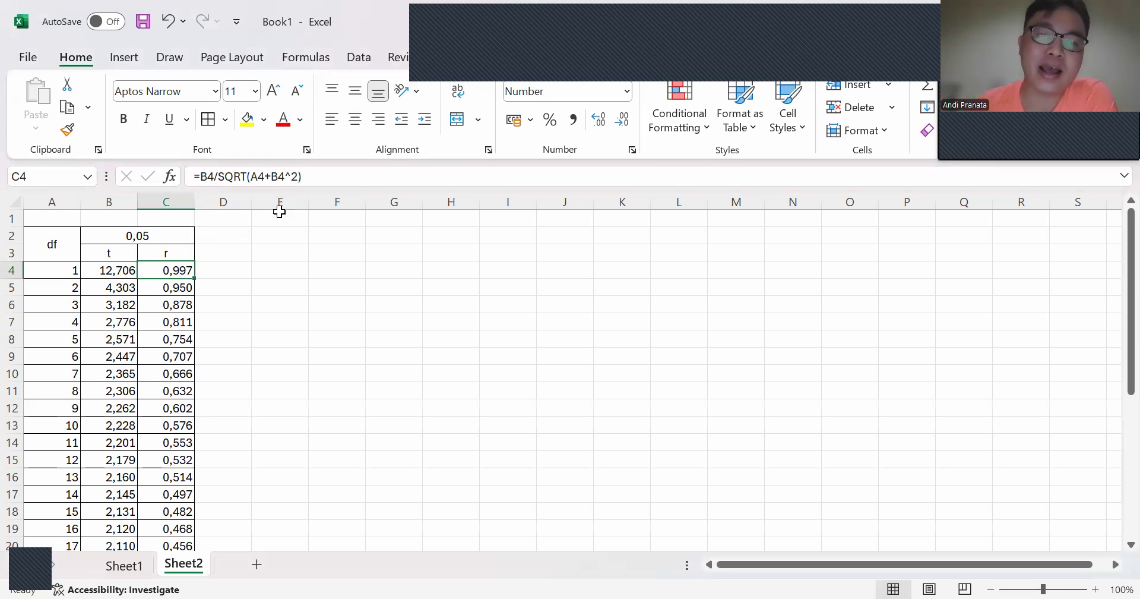
click(292, 179)
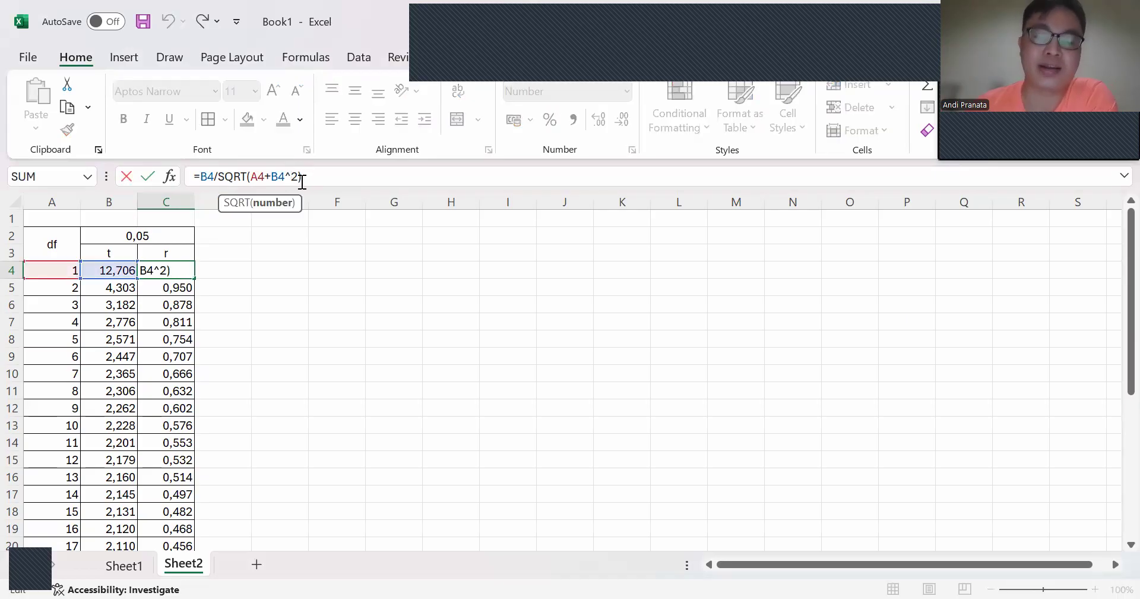
key(Return)
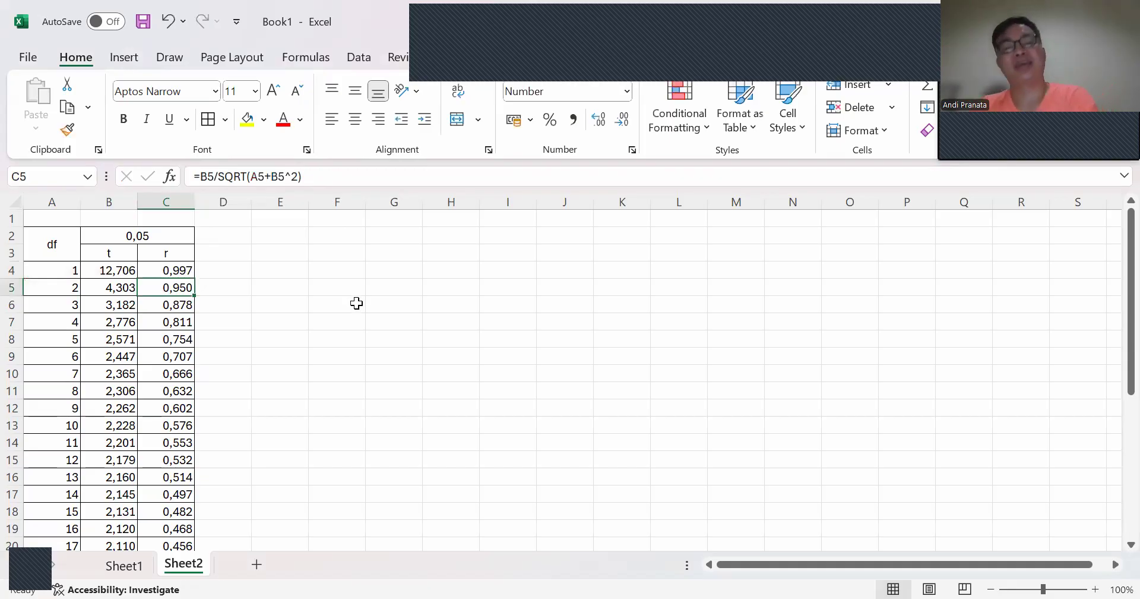